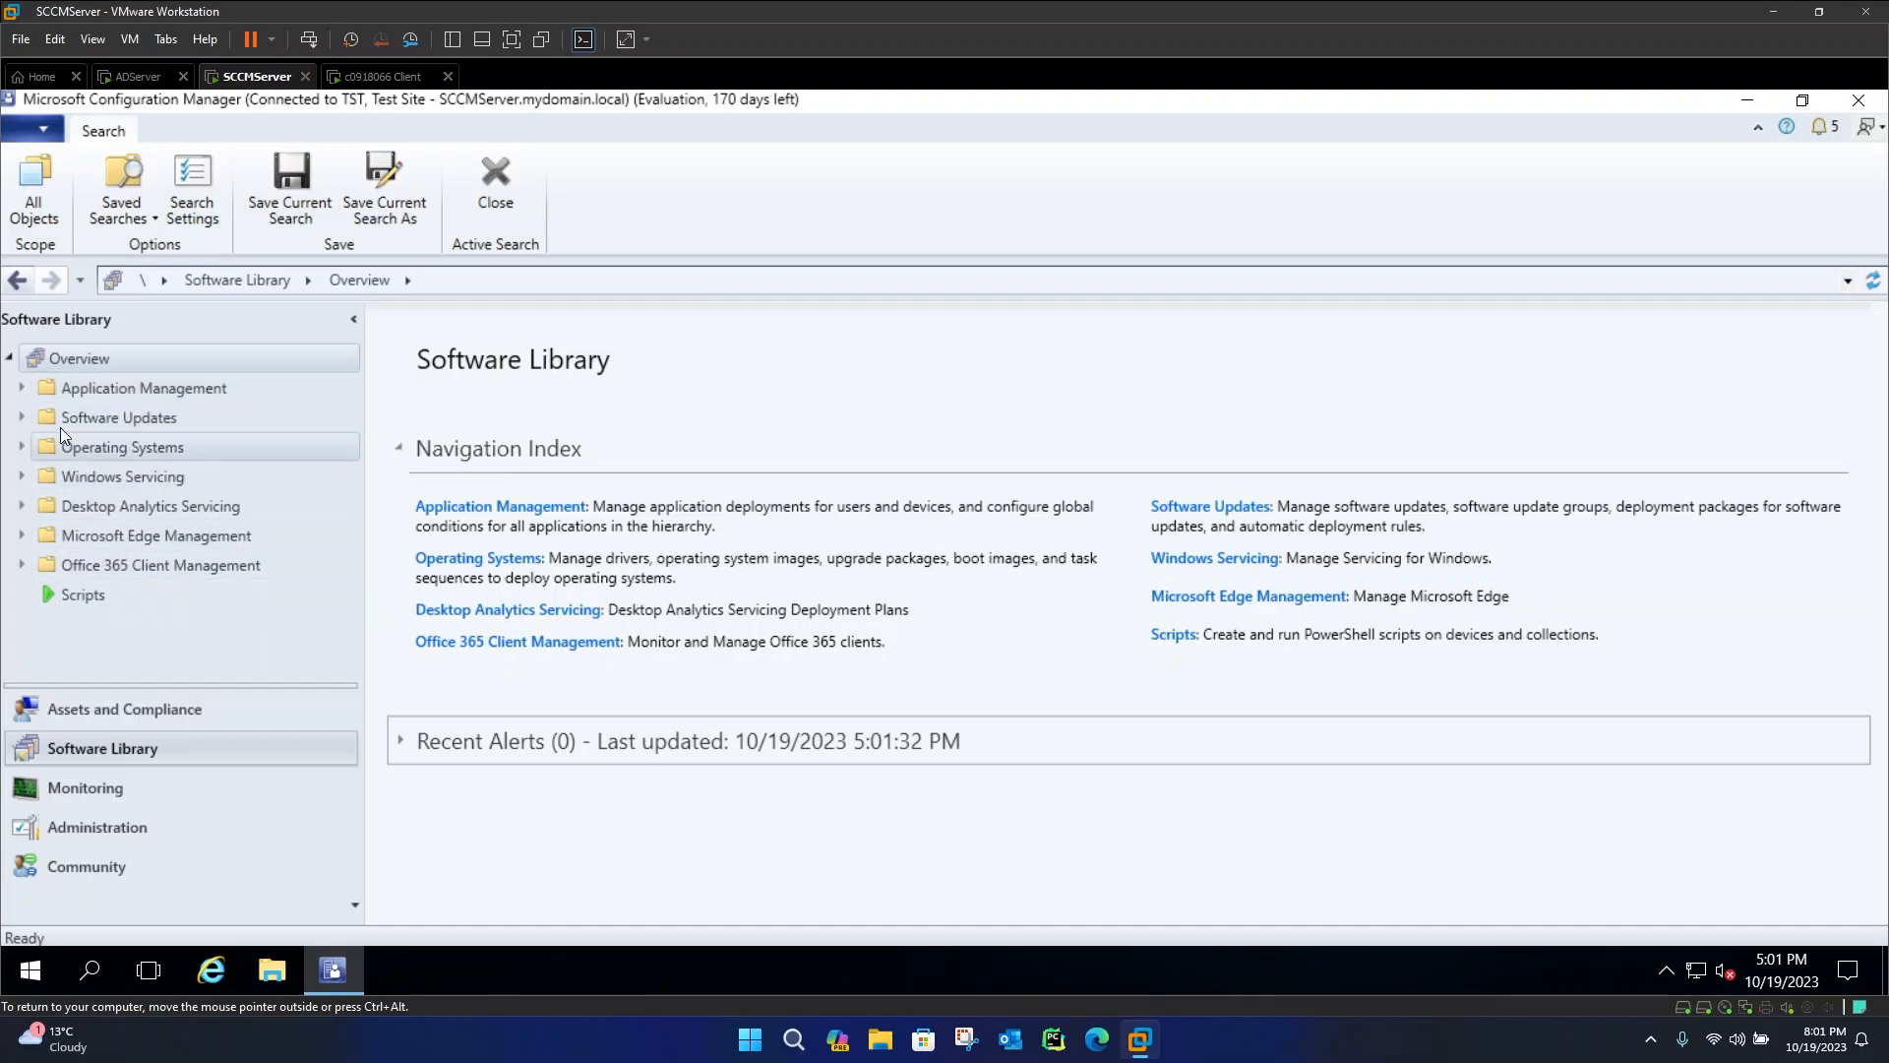
Start the Create Application wizard for Applications and import node-v21.0.0-x64.msi from the \\SCCMServer\Applications share as a Windows Installer
left_click(23, 389)
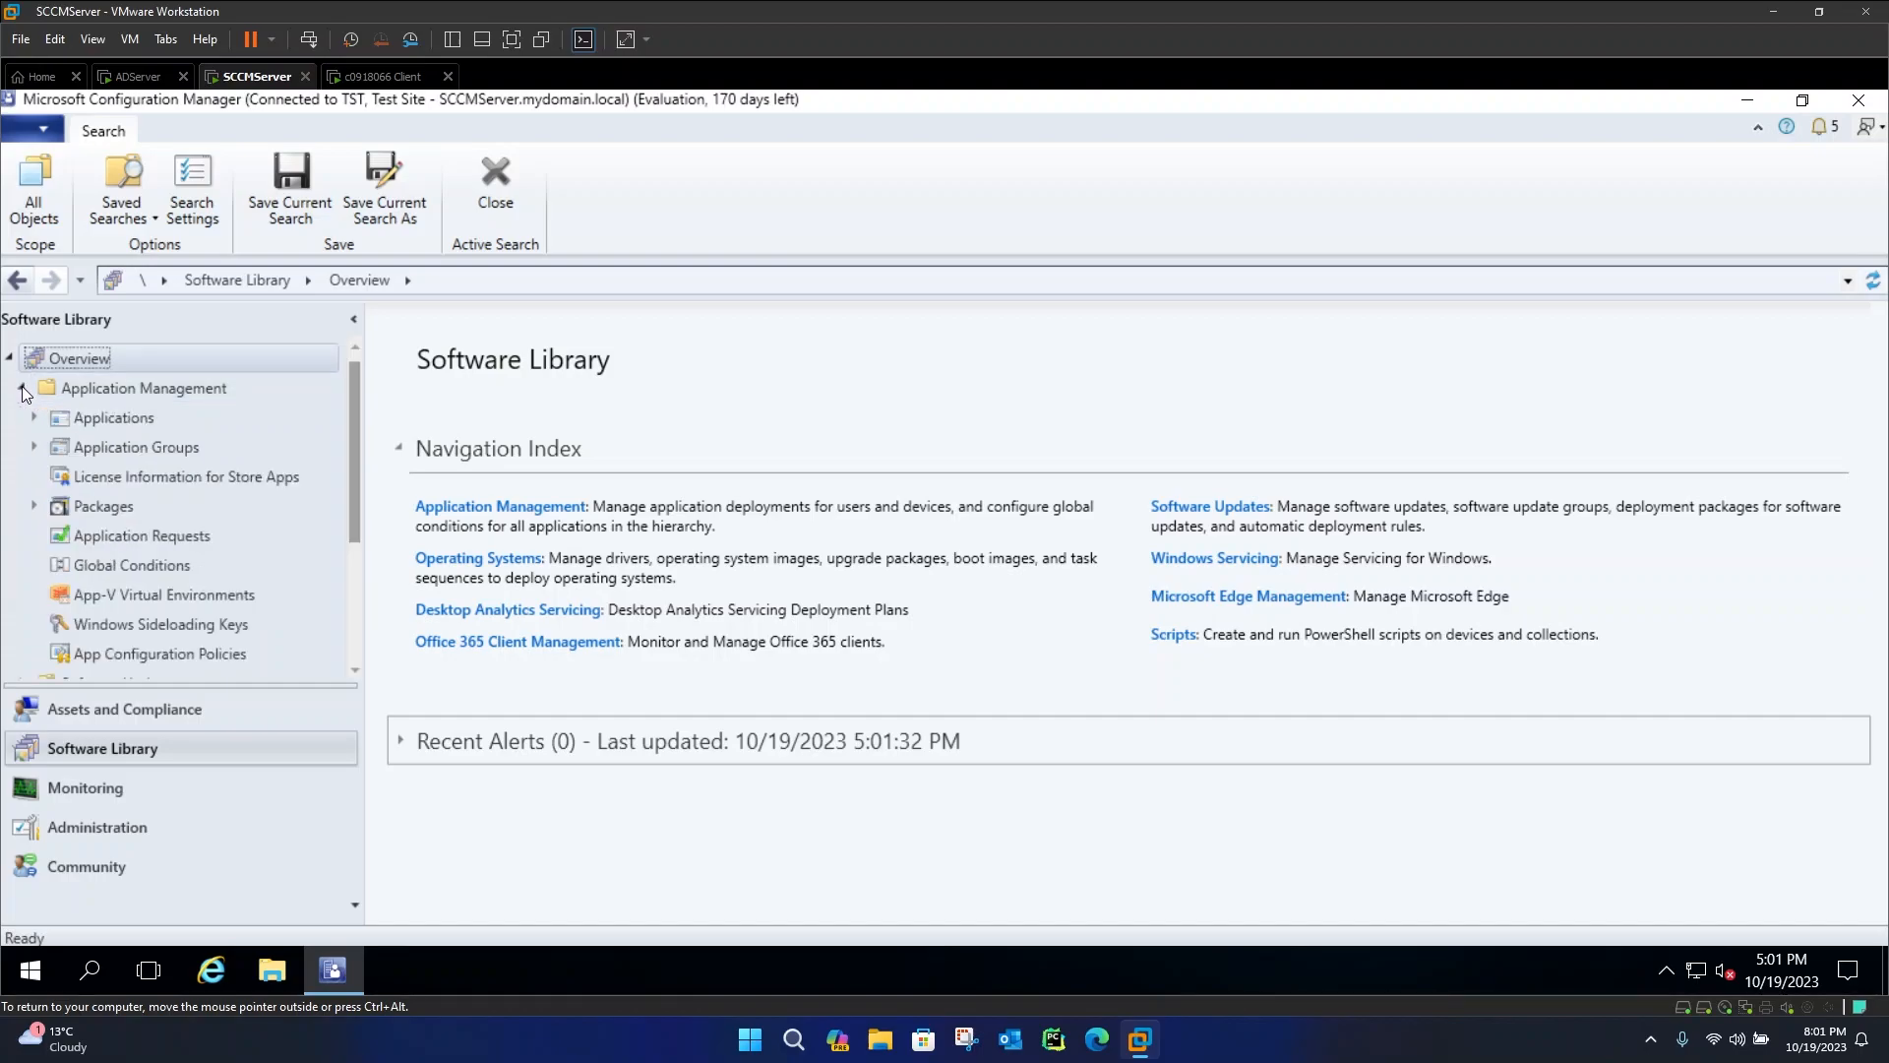
left_click(102, 417)
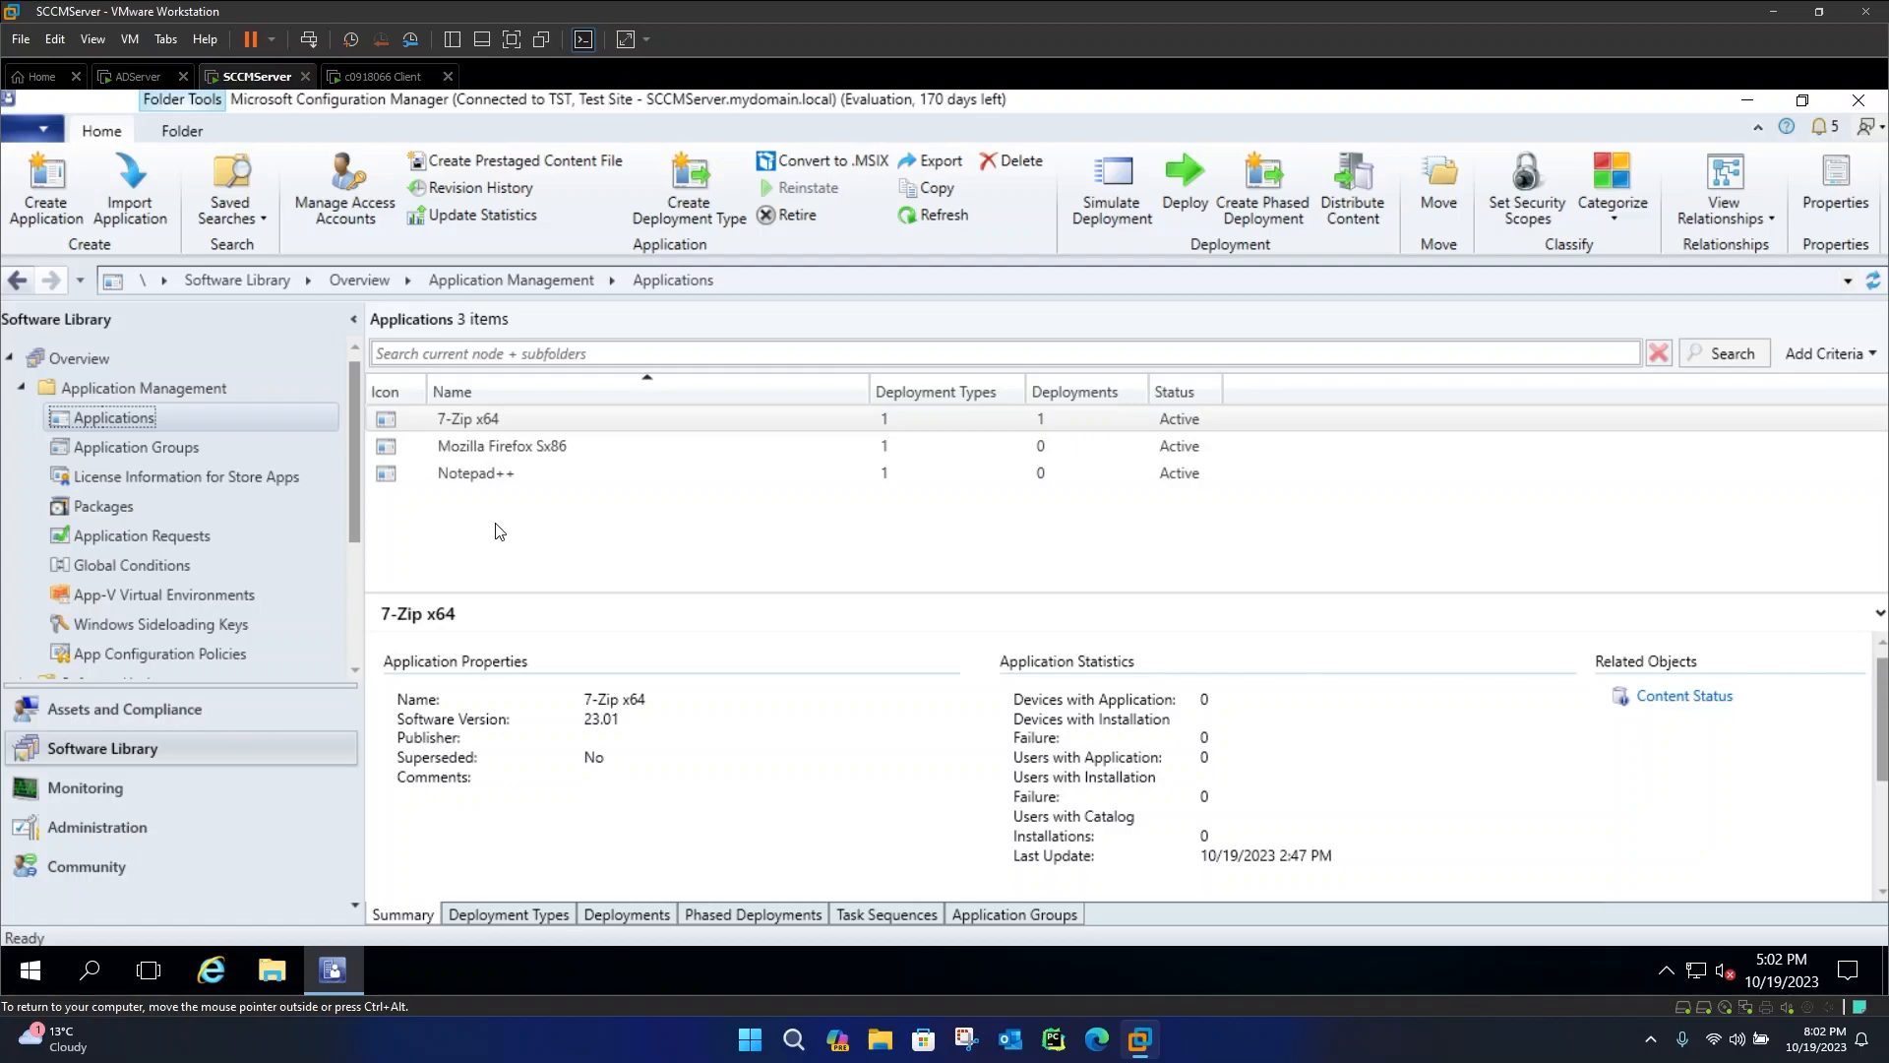
right_click(205, 424)
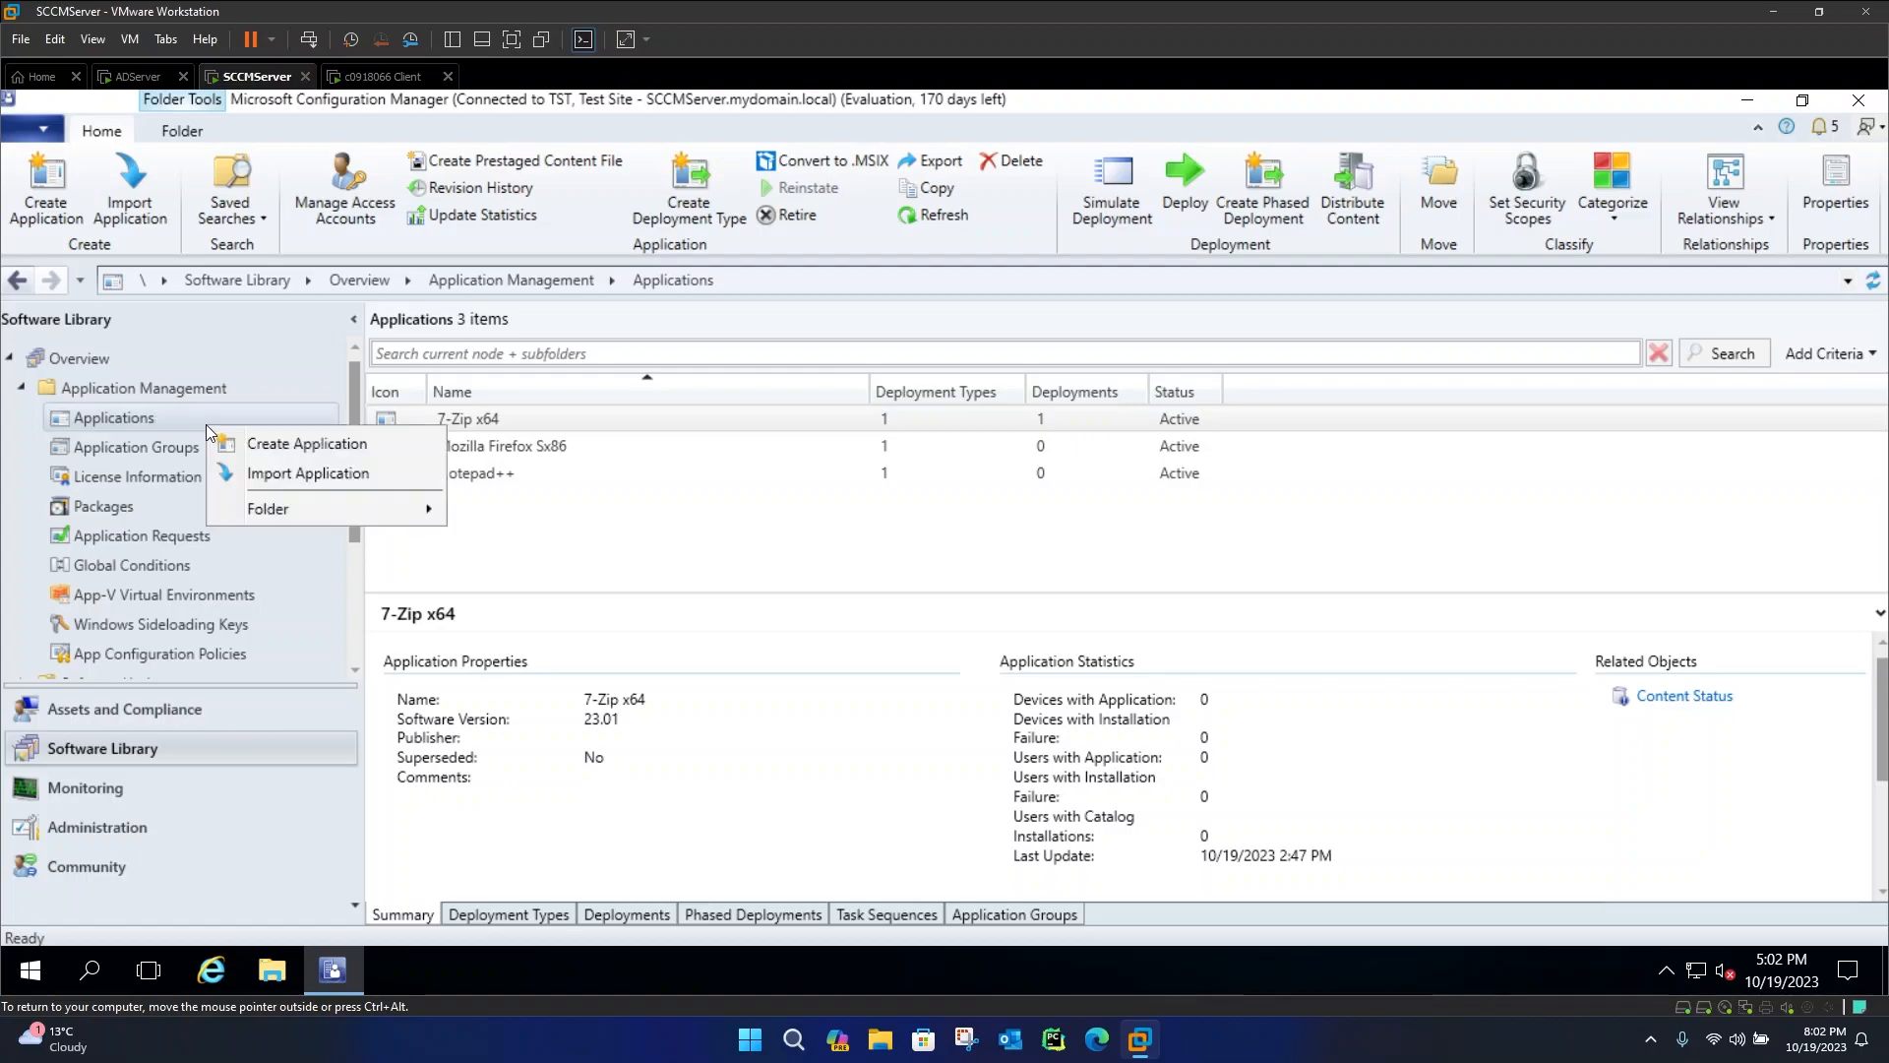
left_click(254, 450)
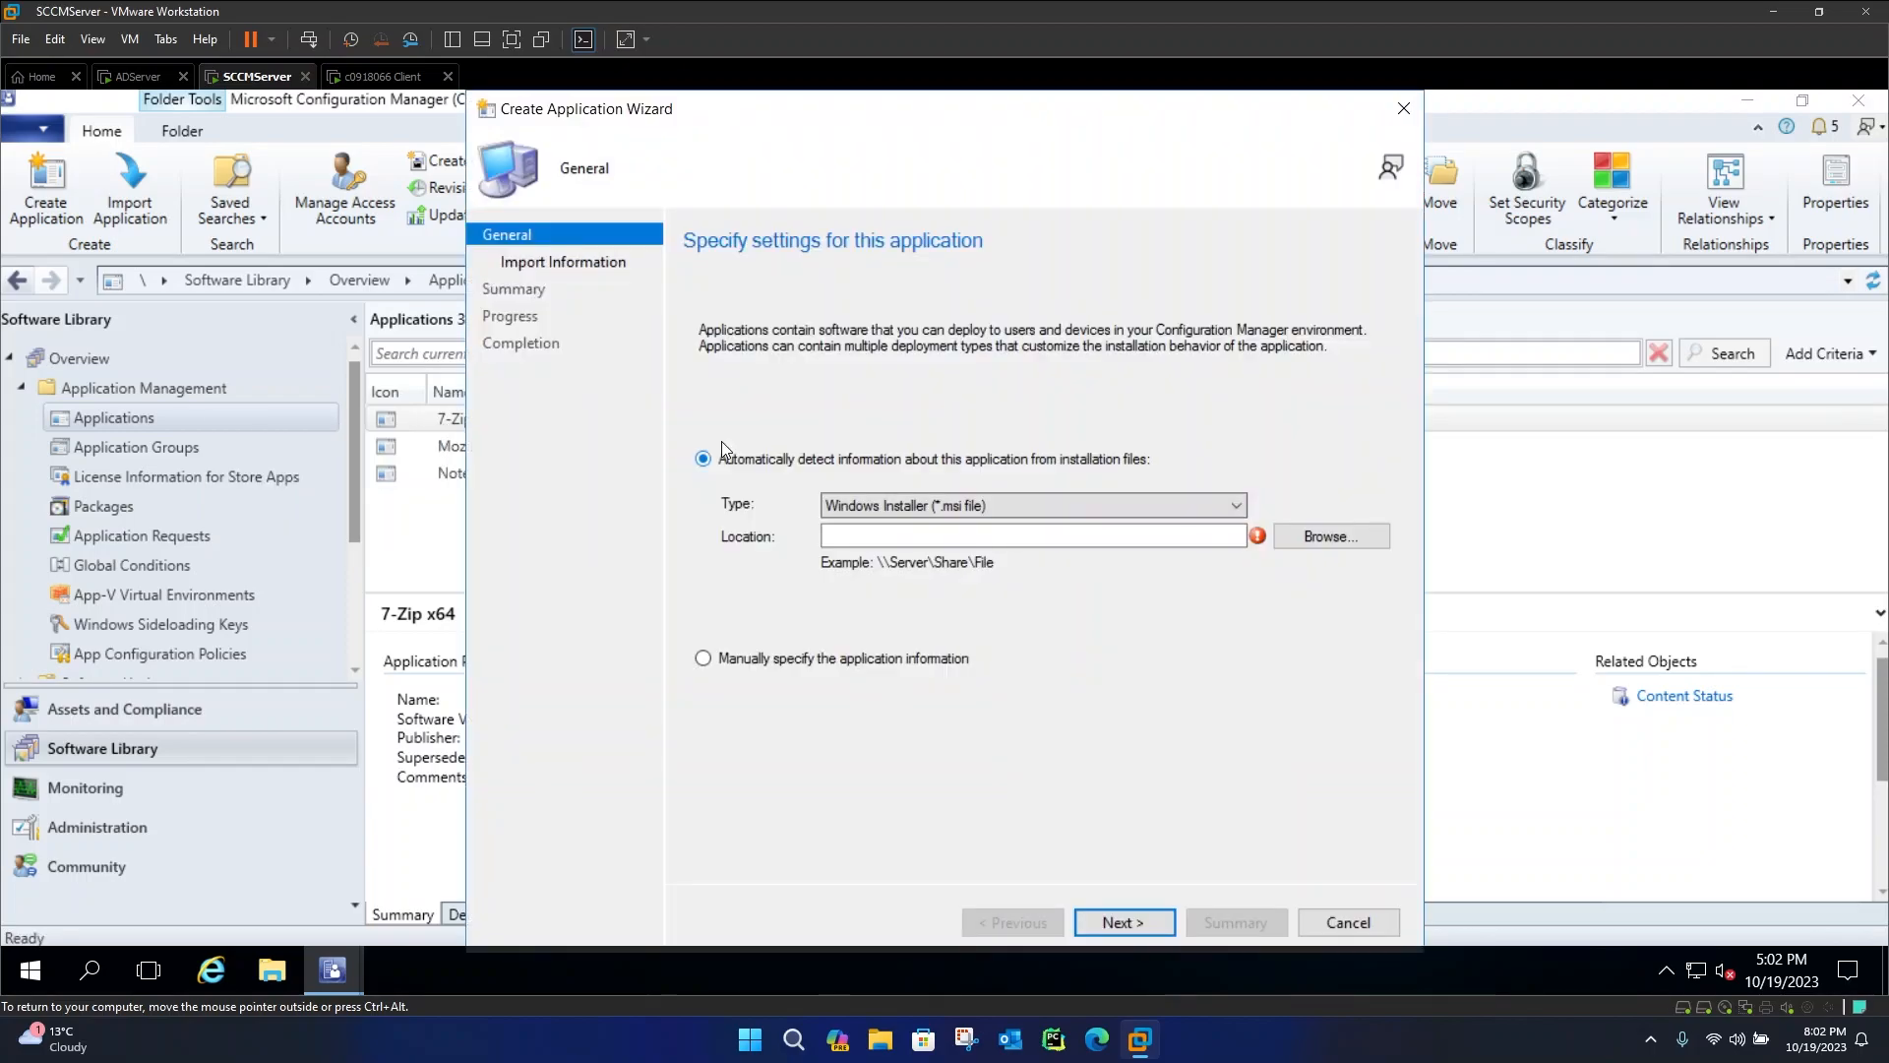
left_click(881, 504)
left_click(965, 528)
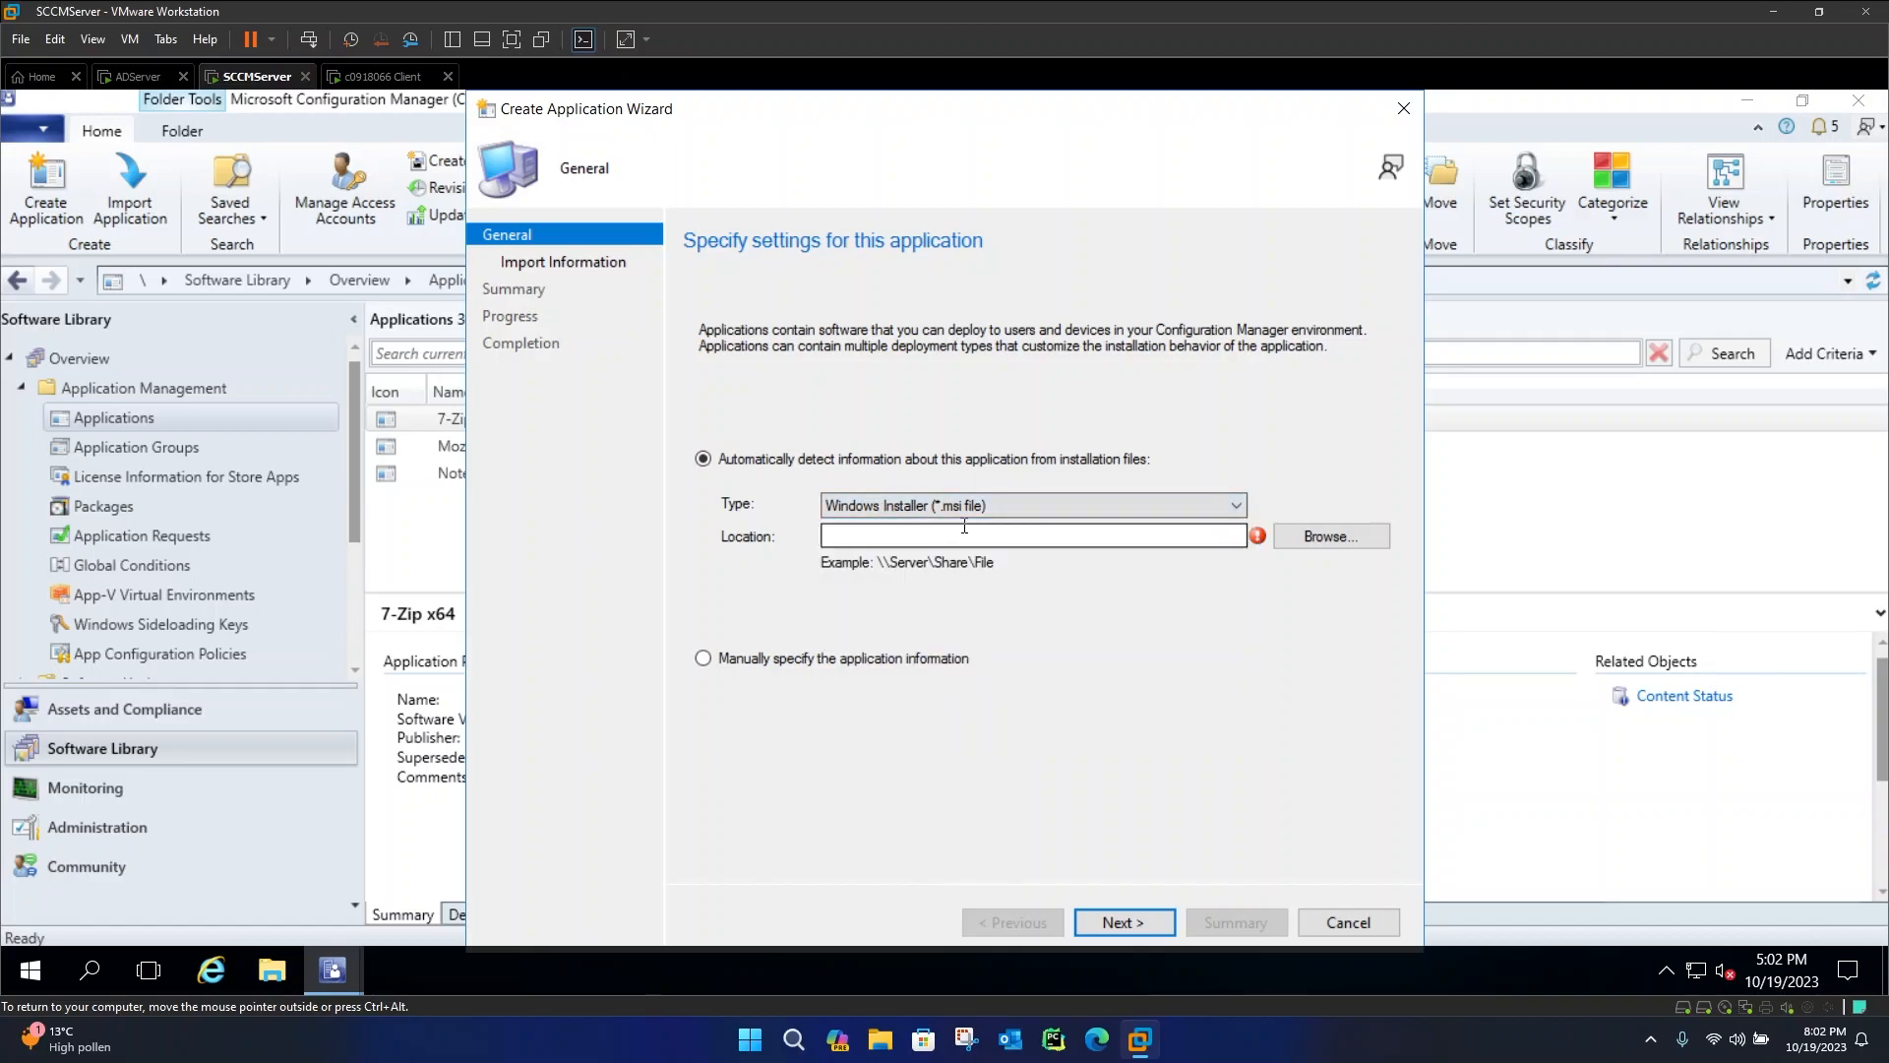
left_click(1311, 533)
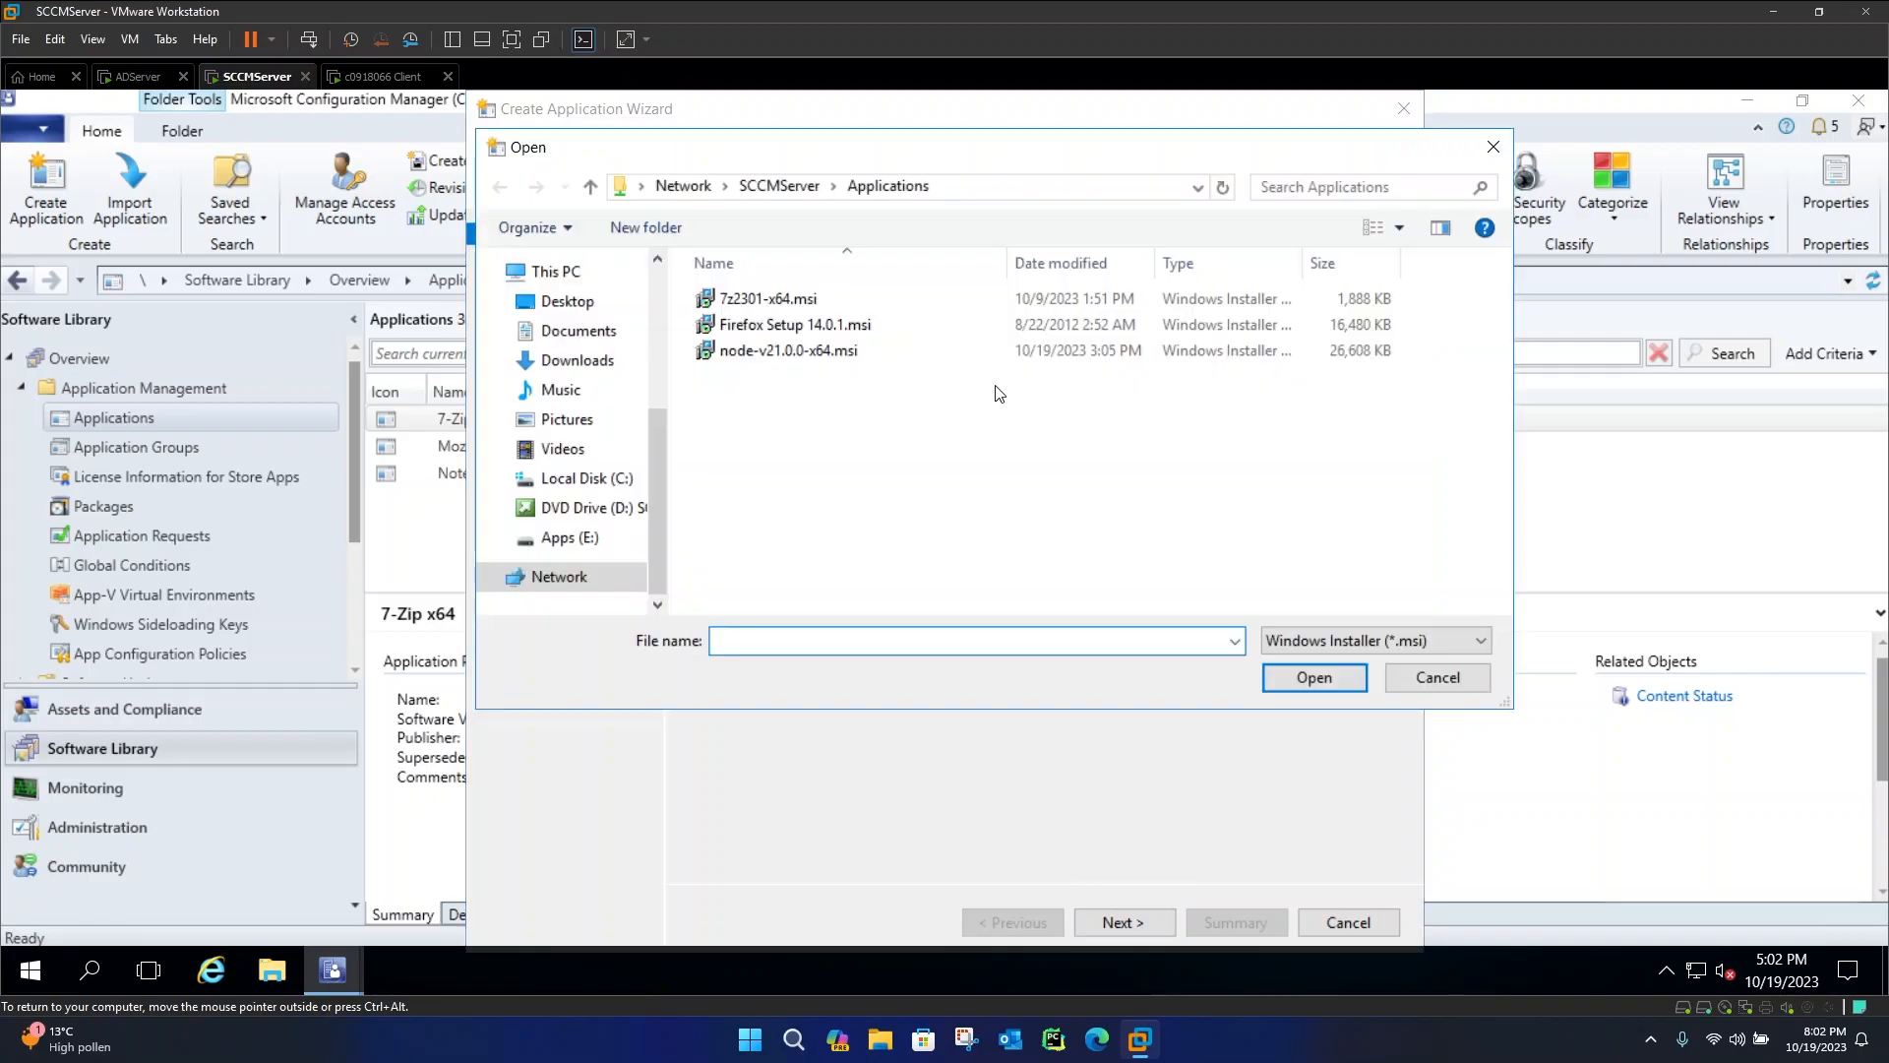
double_click(818, 353)
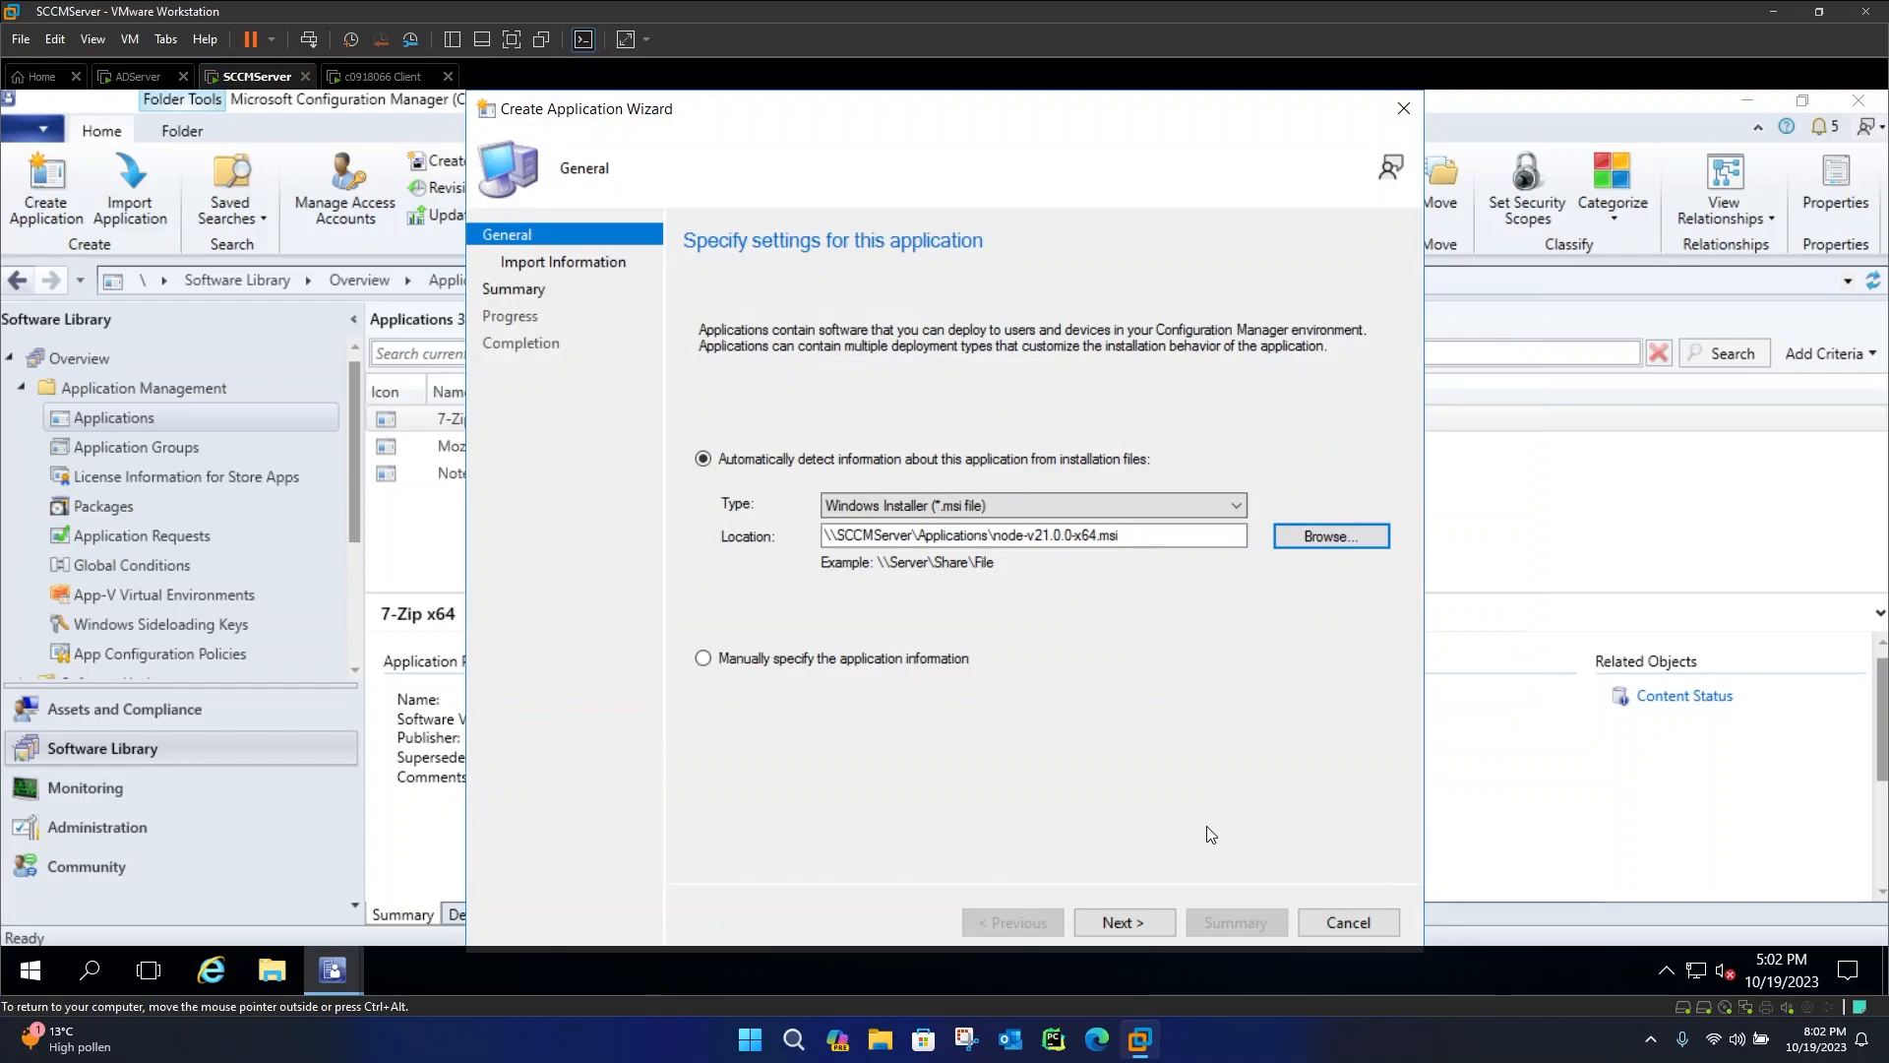
left_click(1148, 919)
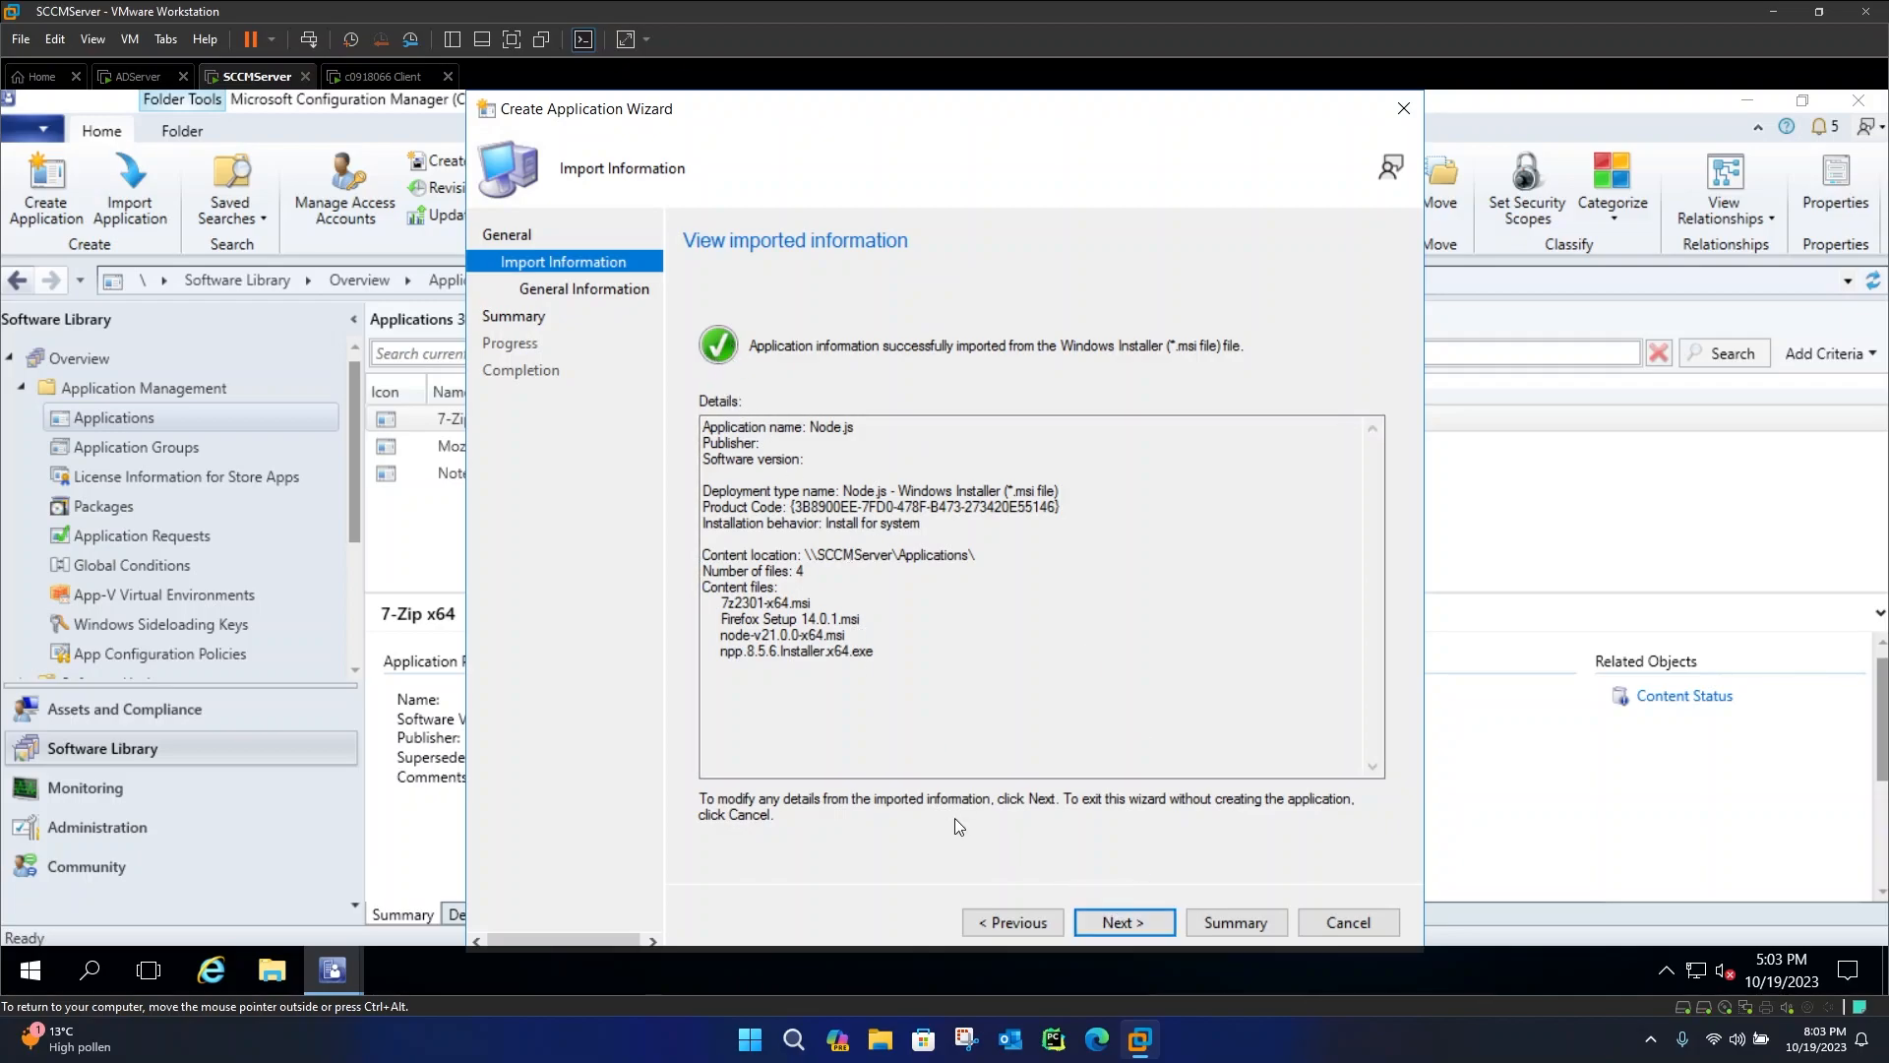
Name the application Node.js x64 and set its software version to 21.0.0
left_click(1141, 922)
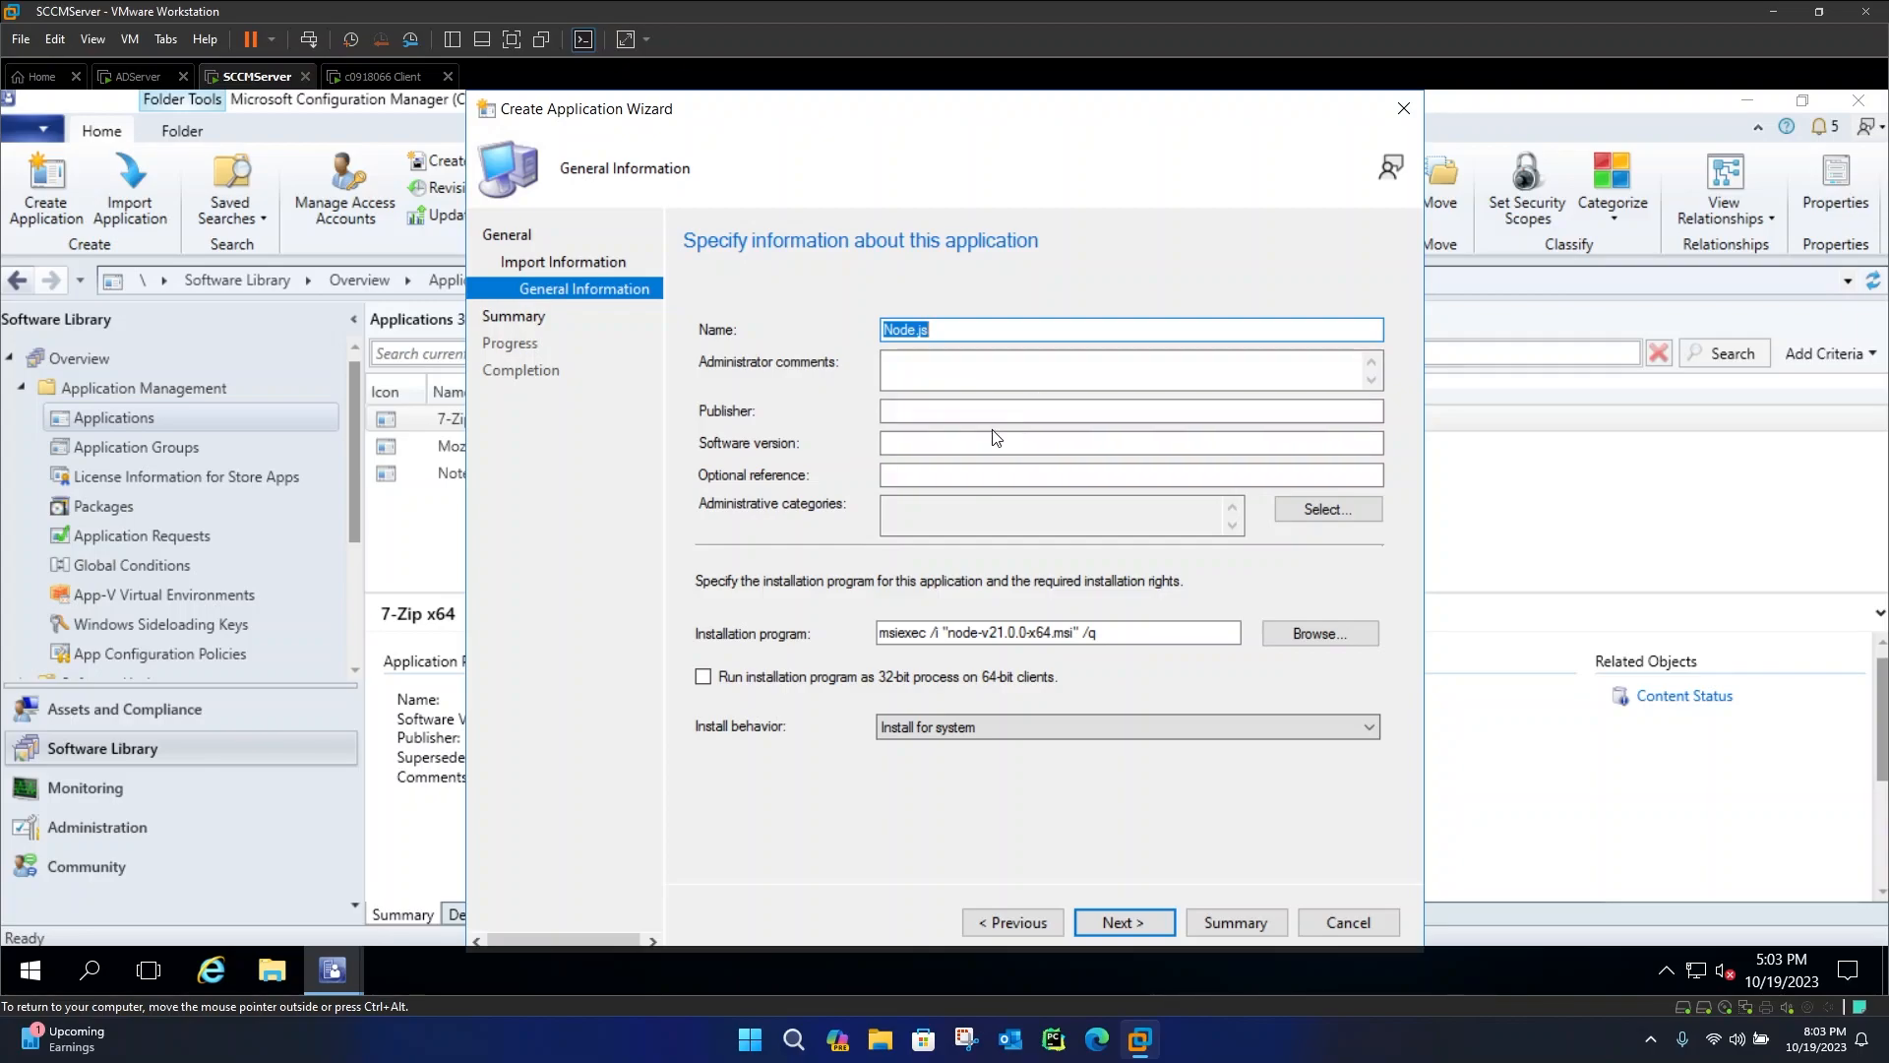
left_click(958, 440)
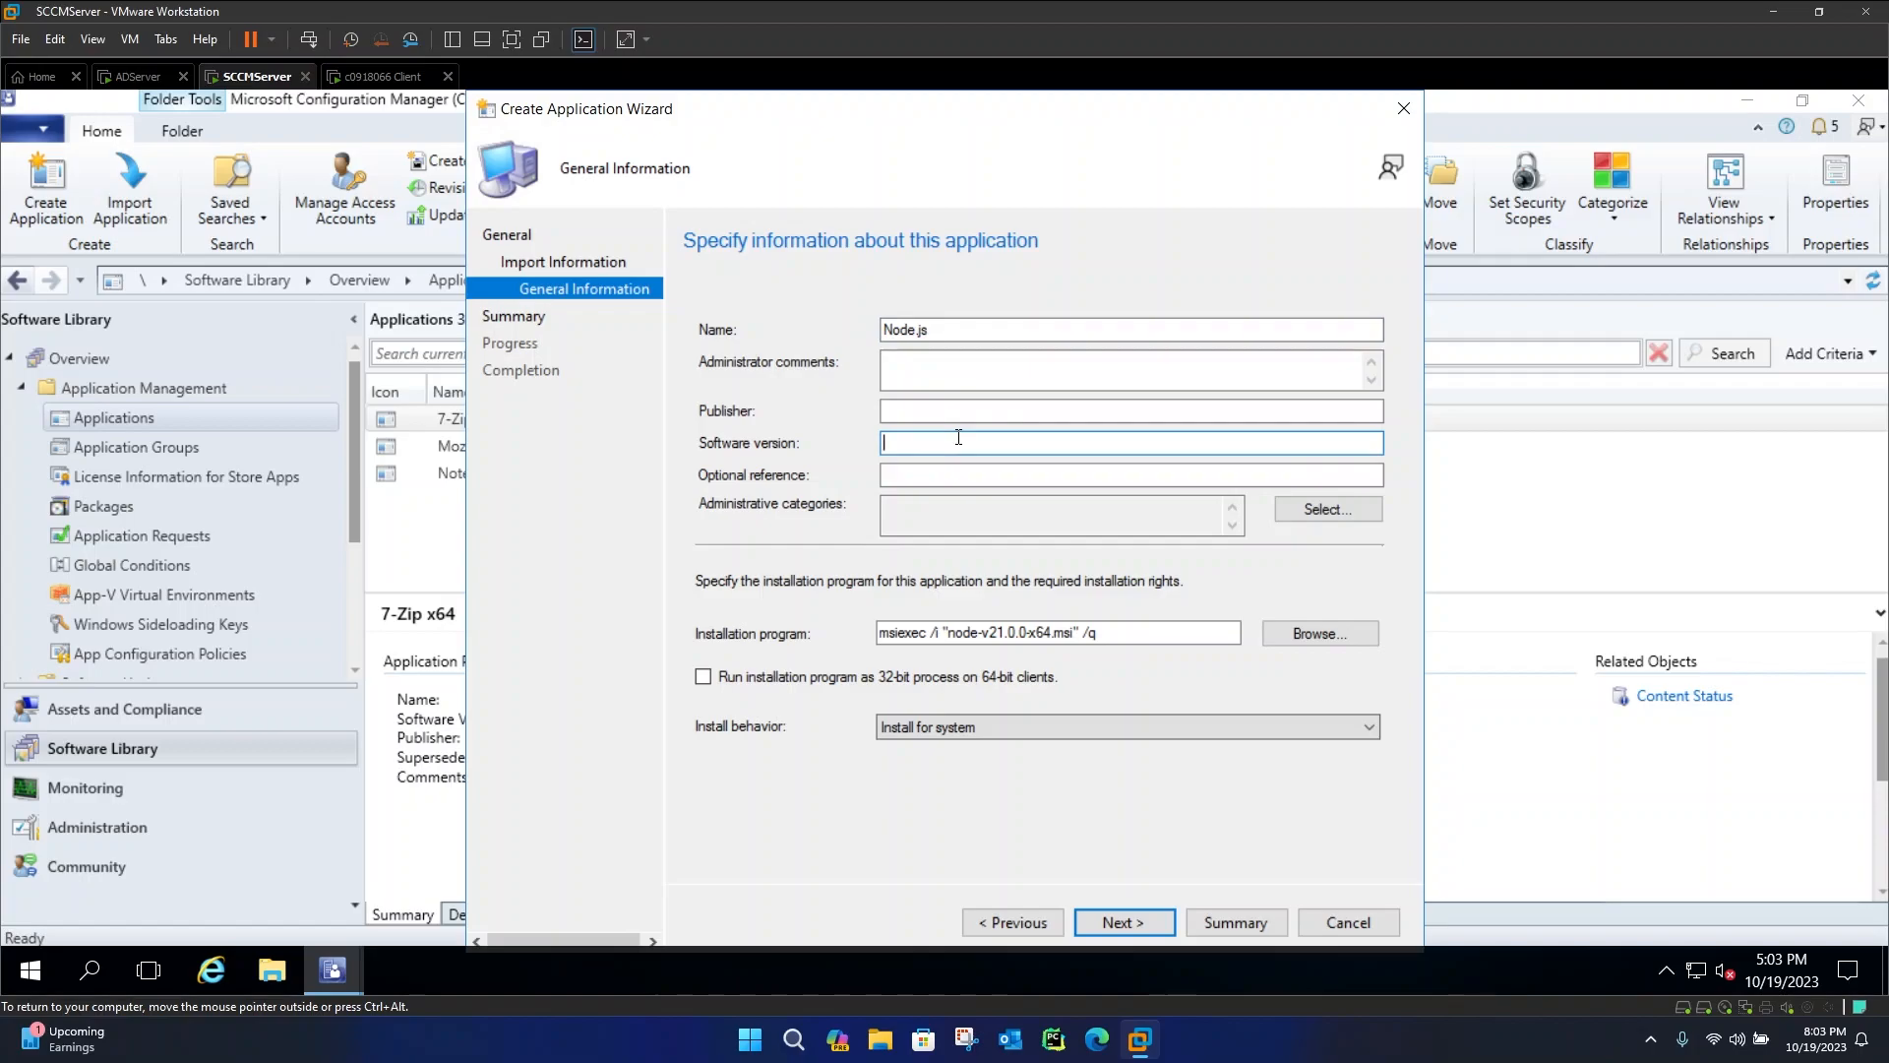
type("21.0.0")
left_click(967, 326)
type("x64")
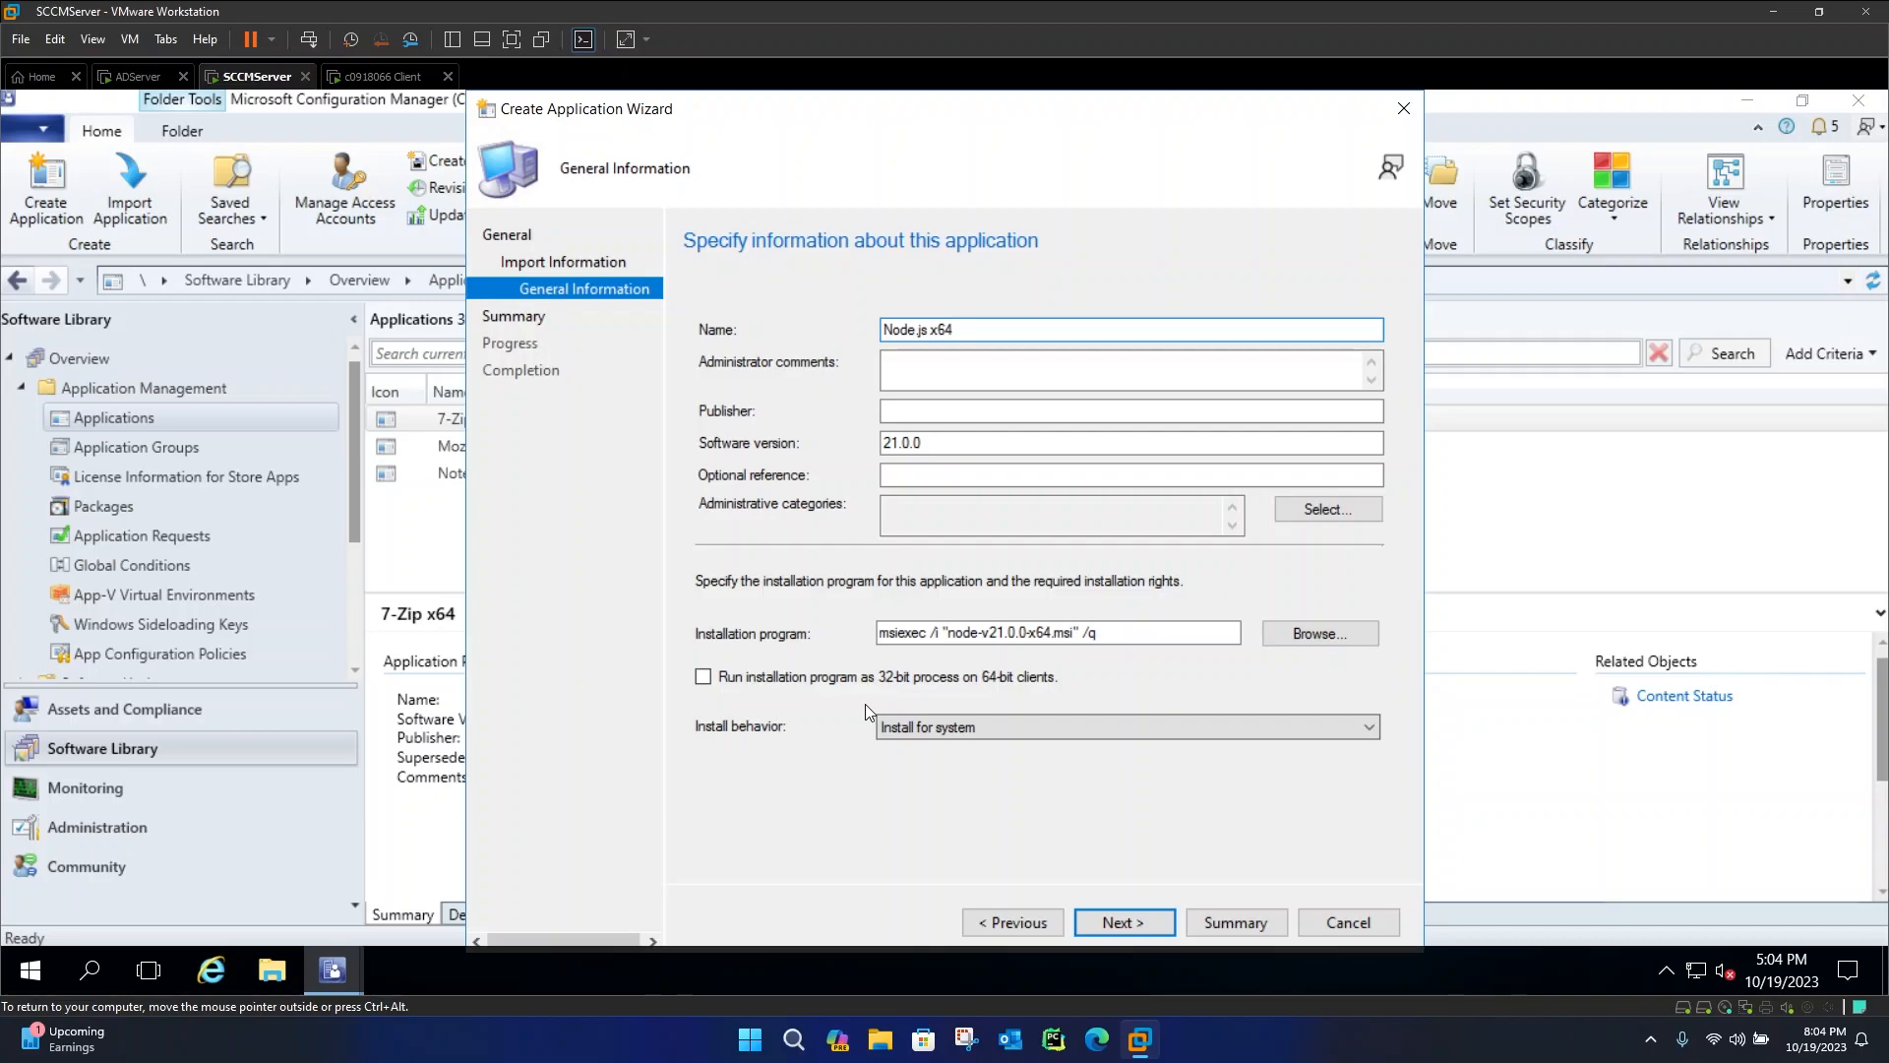
Keep the install behaviour as Install for system and complete the Create Application wizard
left_click(915, 725)
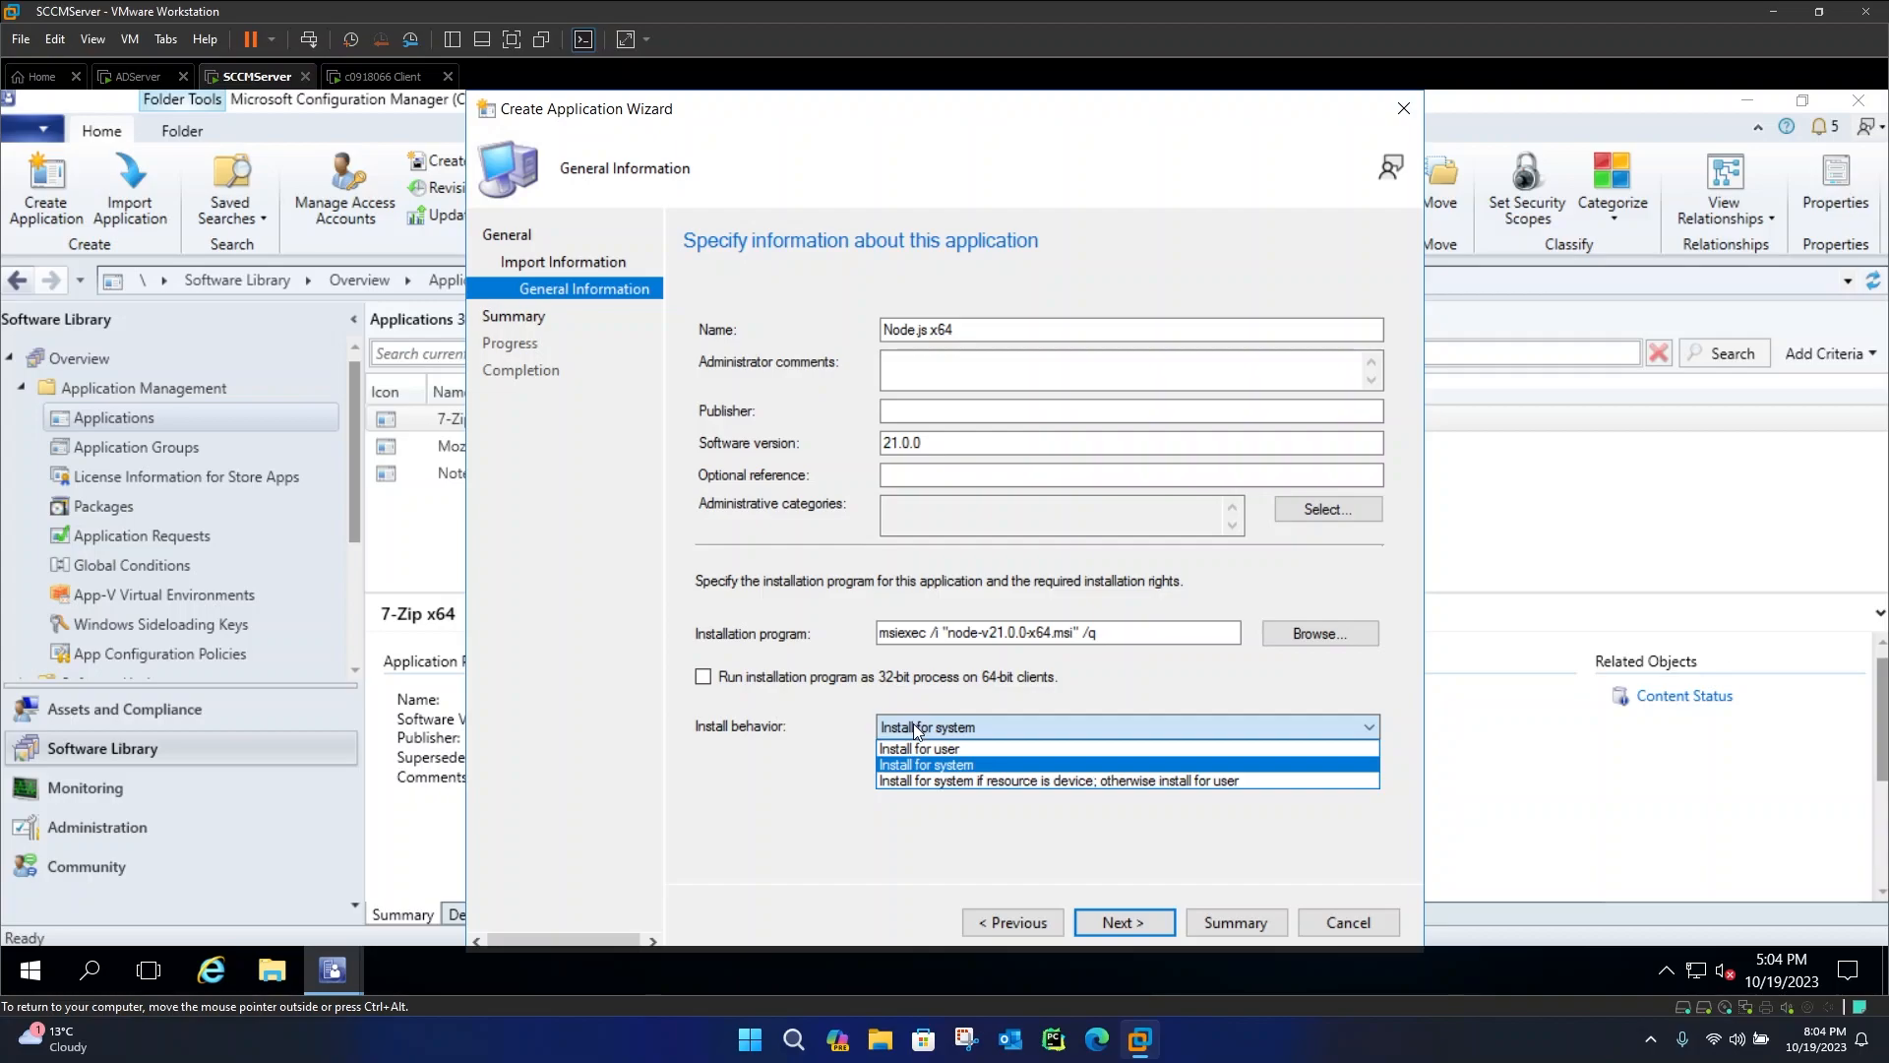
left_click(915, 731)
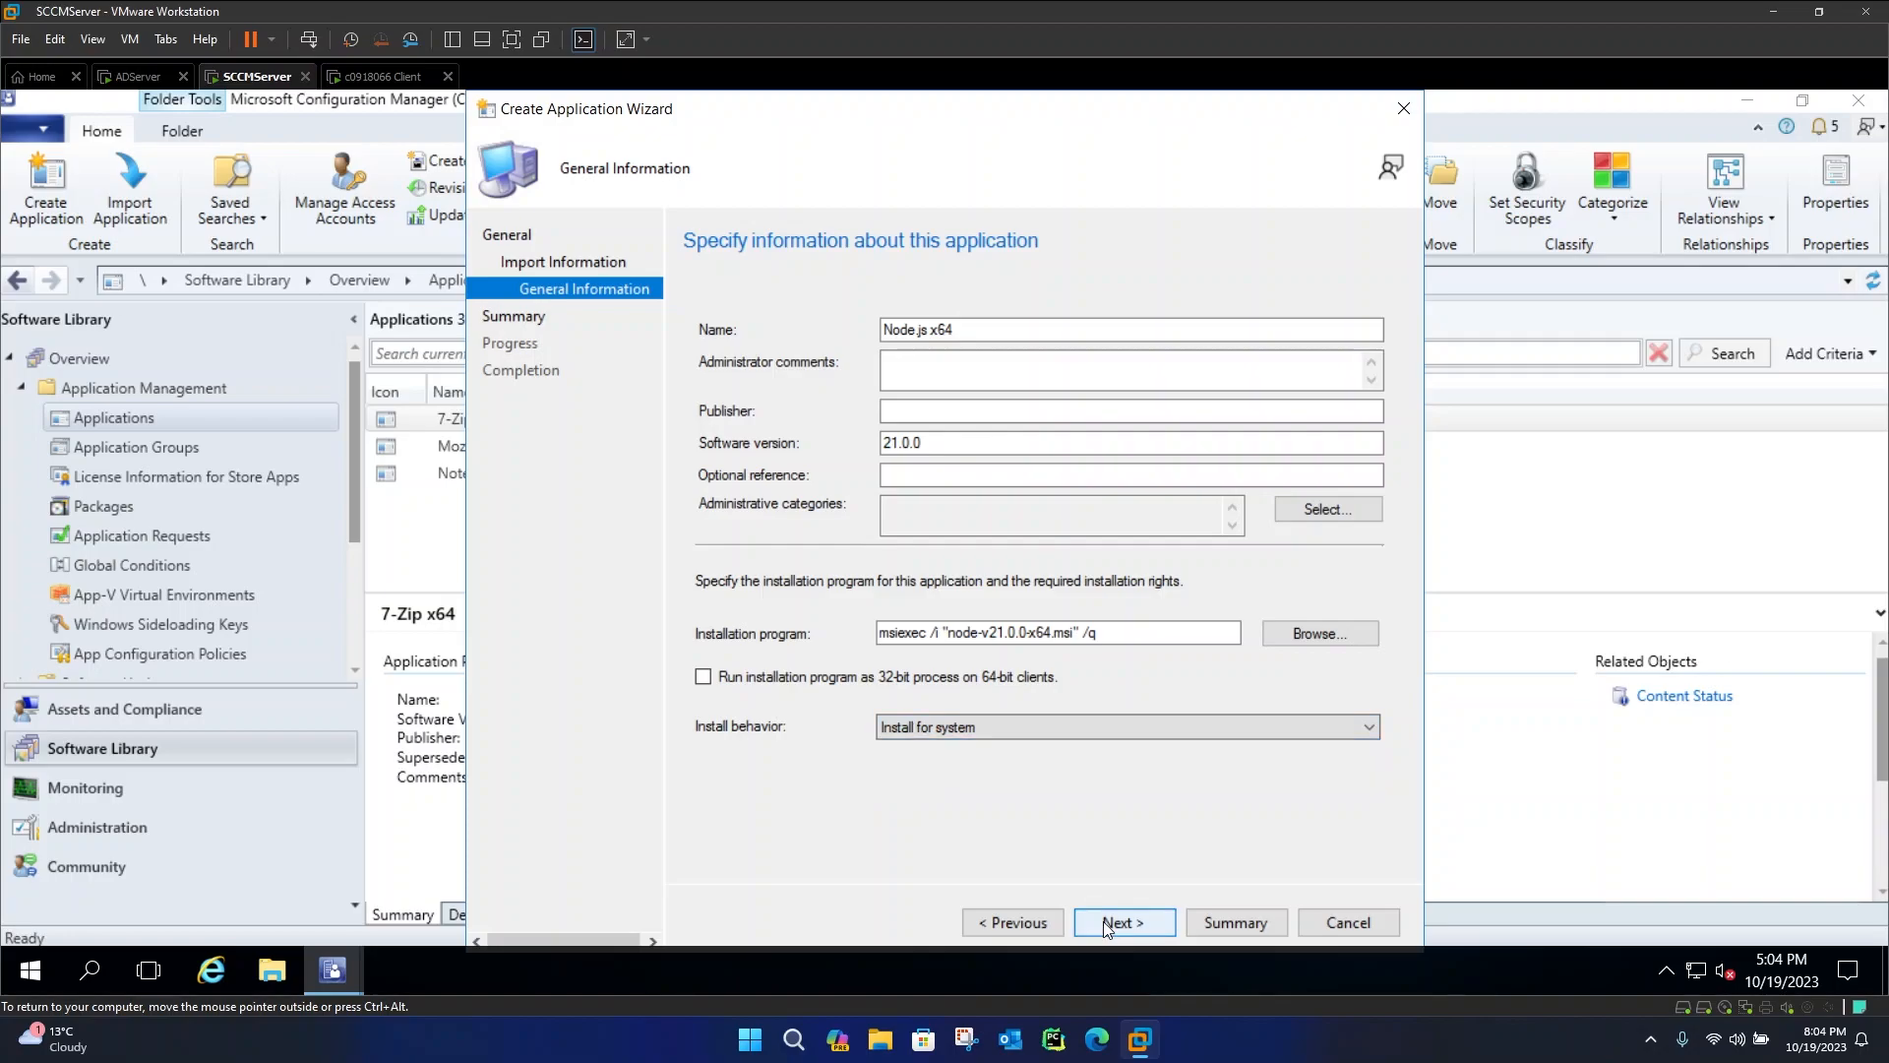
left_click(1107, 925)
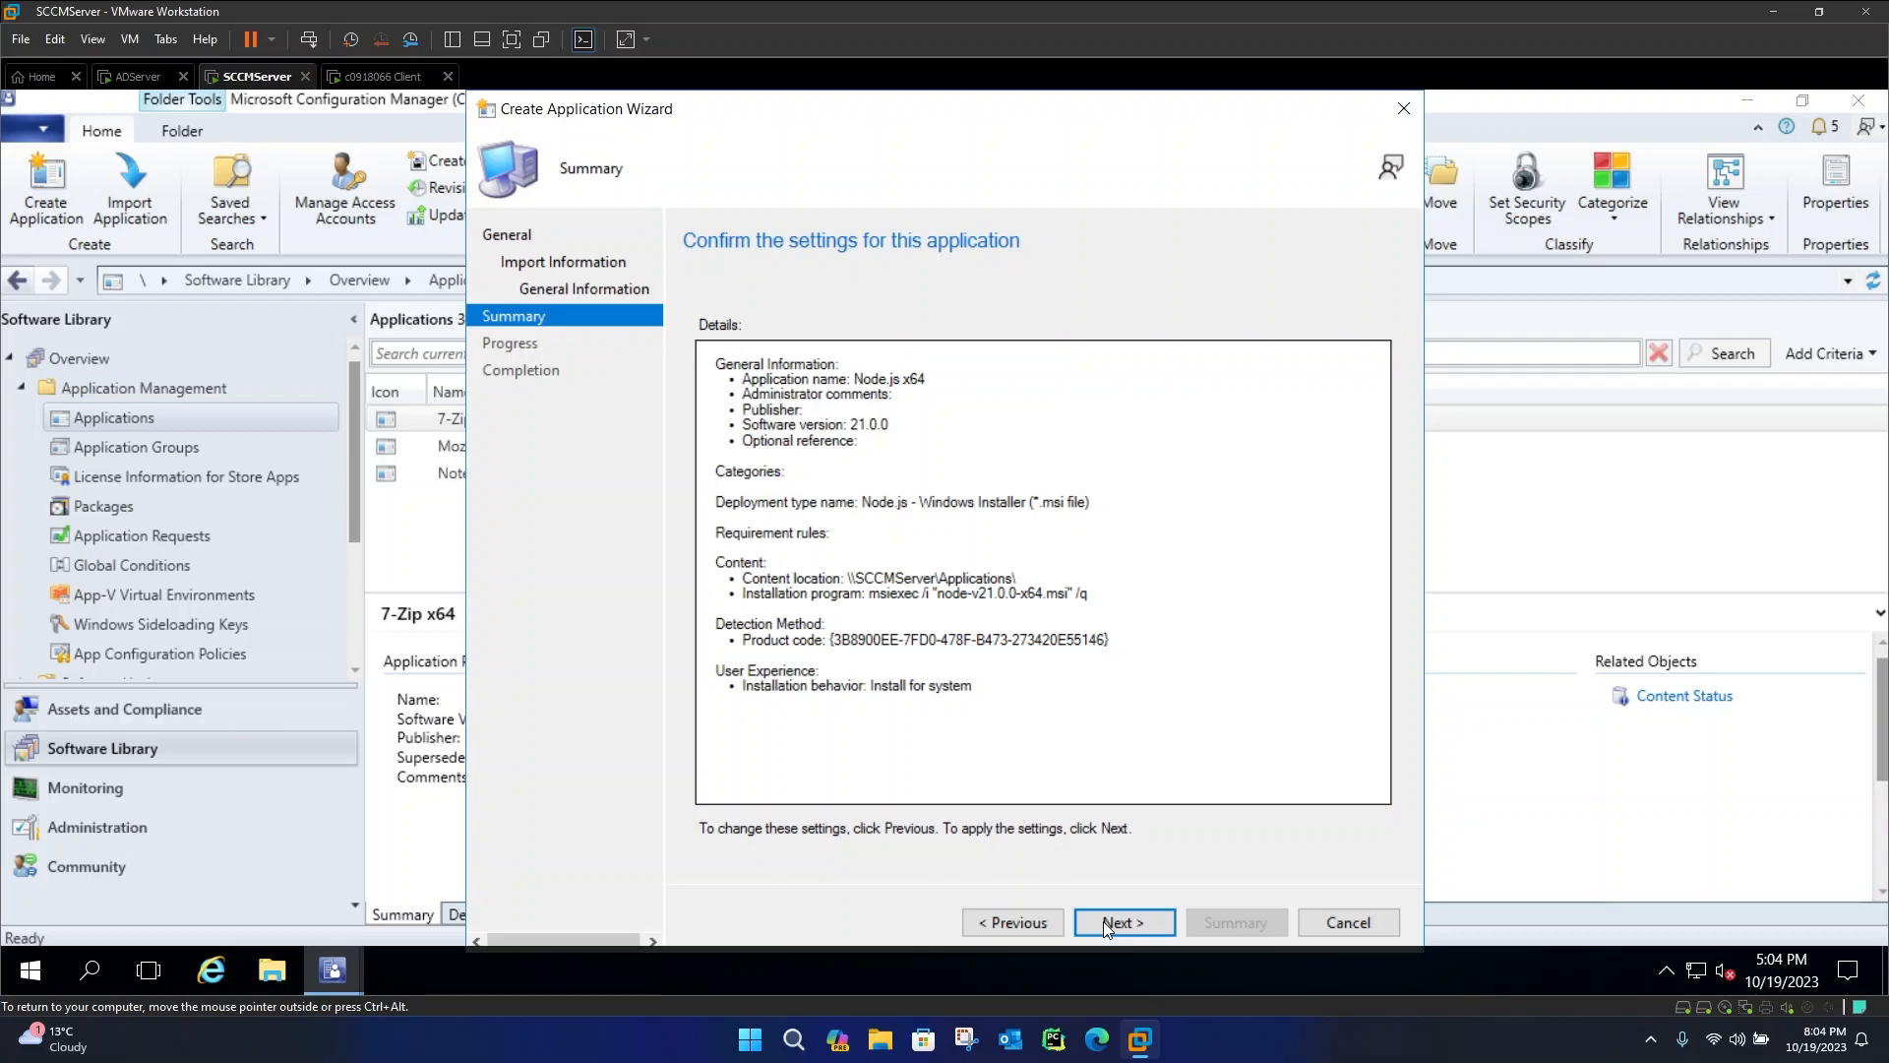
left_click(1104, 922)
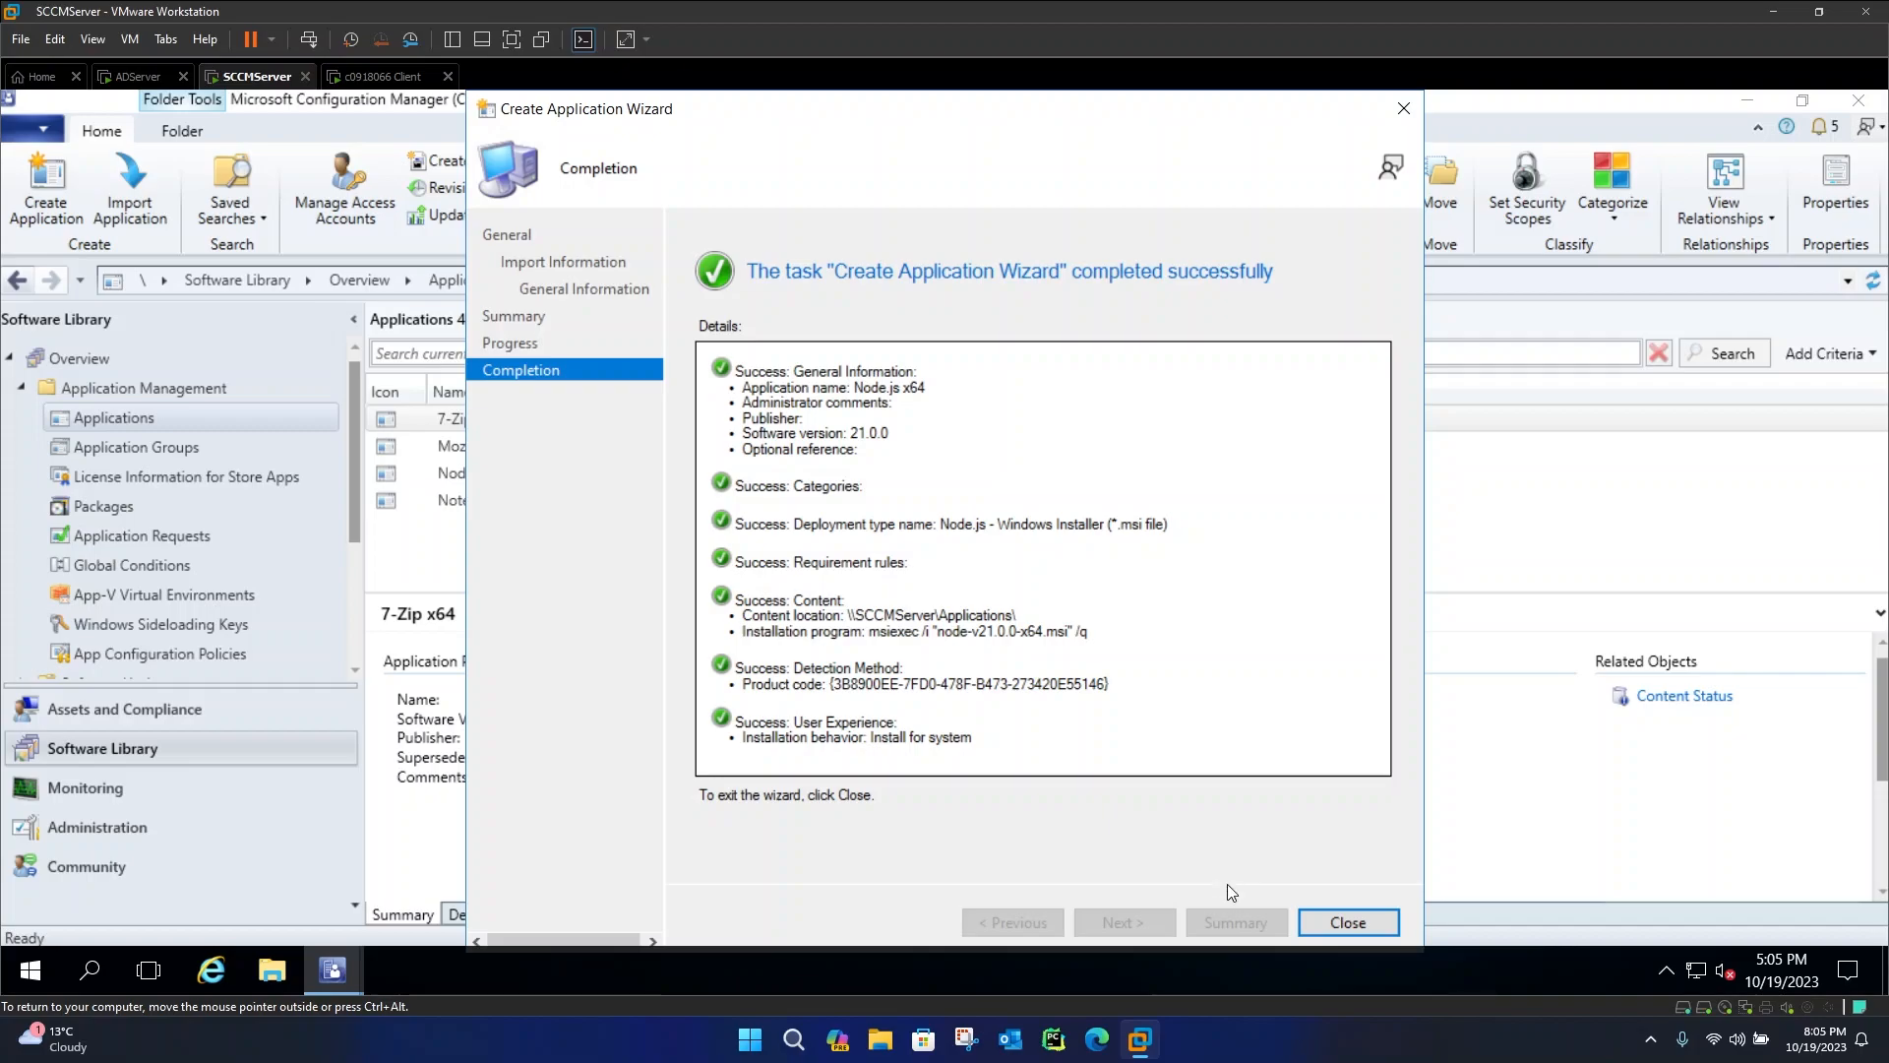
left_click(1329, 922)
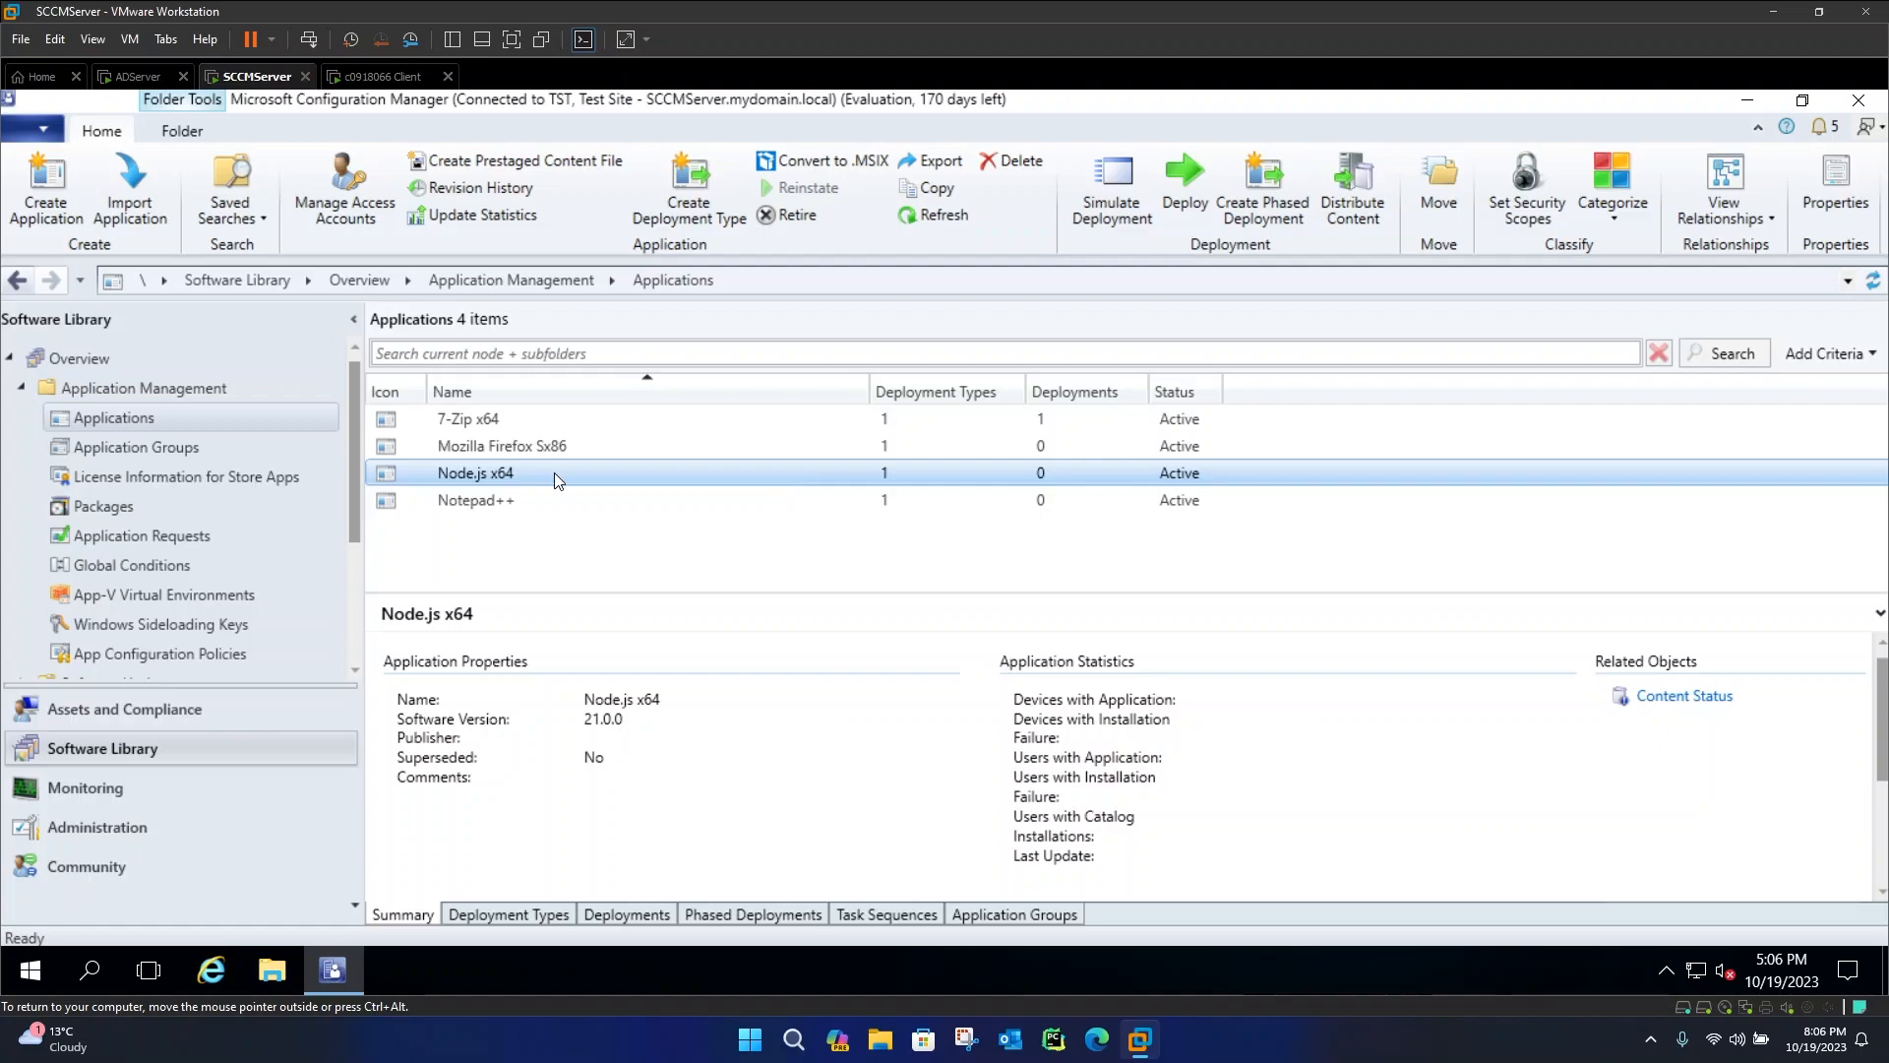
Distribute the Node.js x64 content to the SCCMSERVER.MYDOMAIN.LOCAL distribution point
right_click(487, 474)
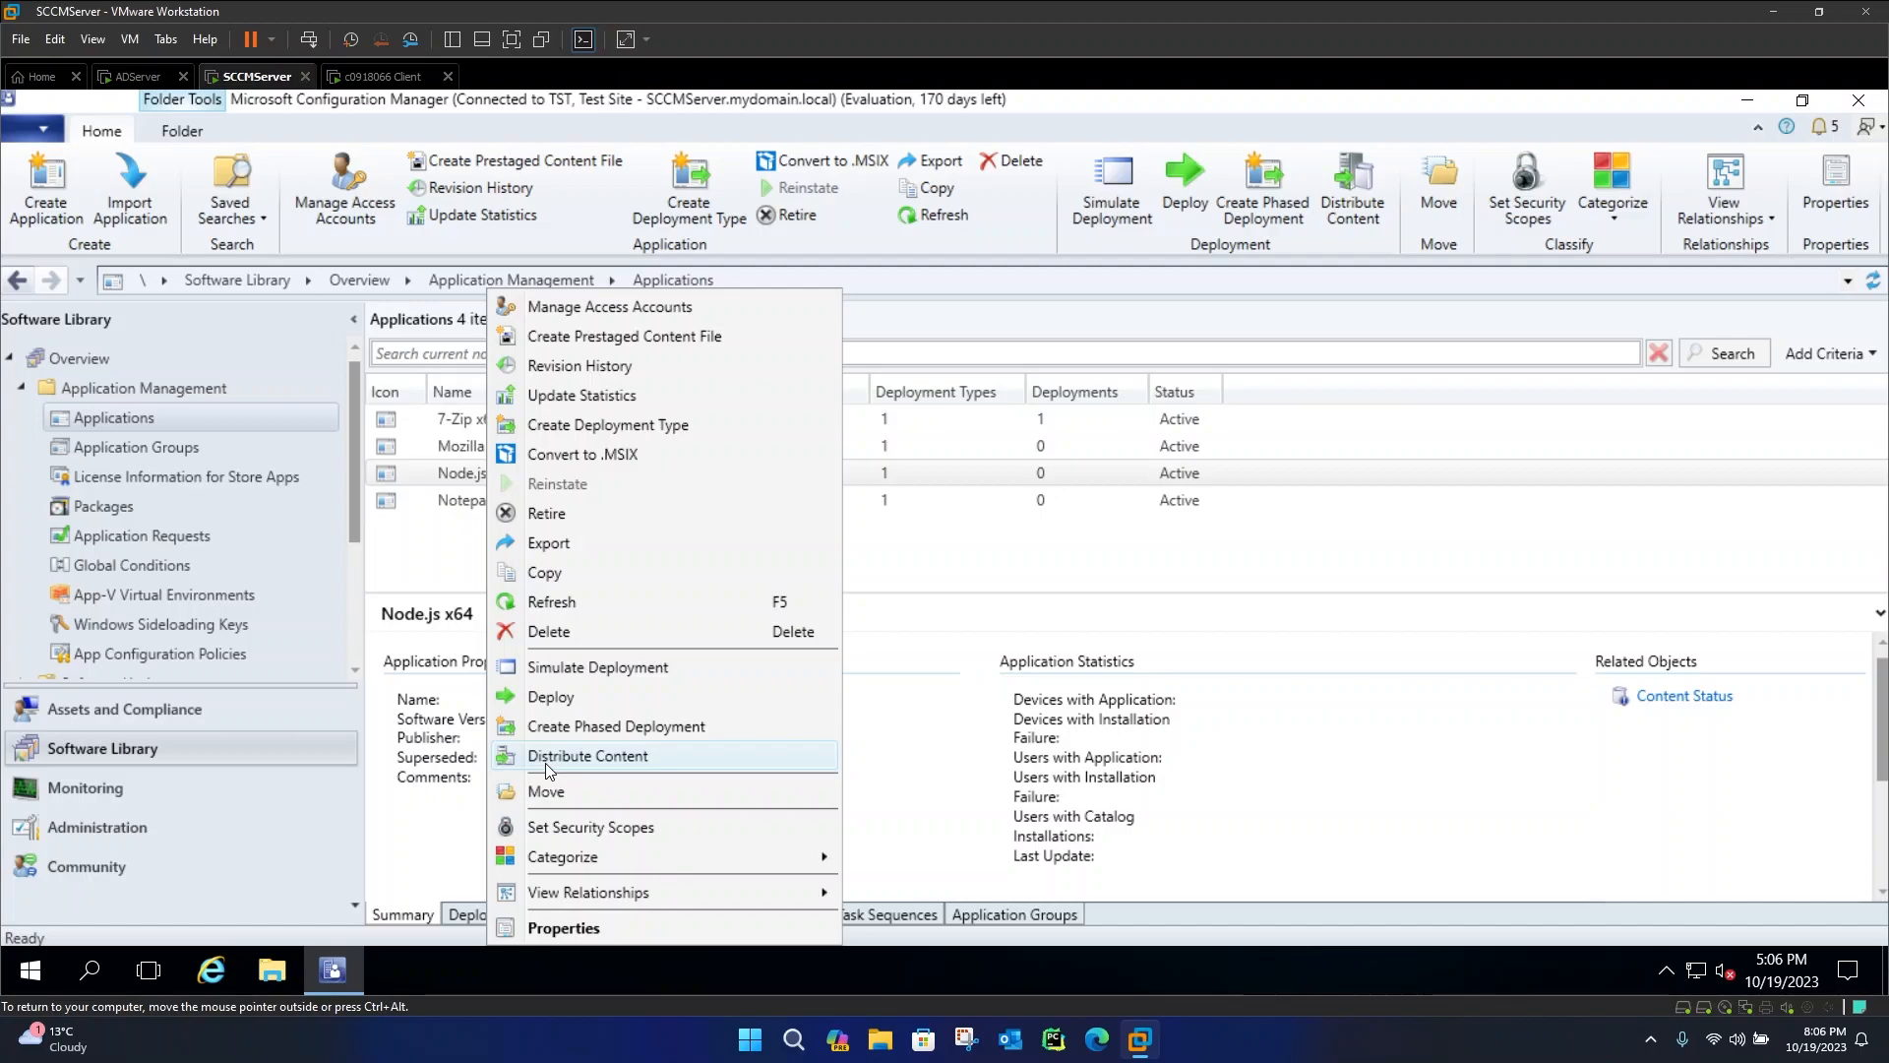
left_click(545, 764)
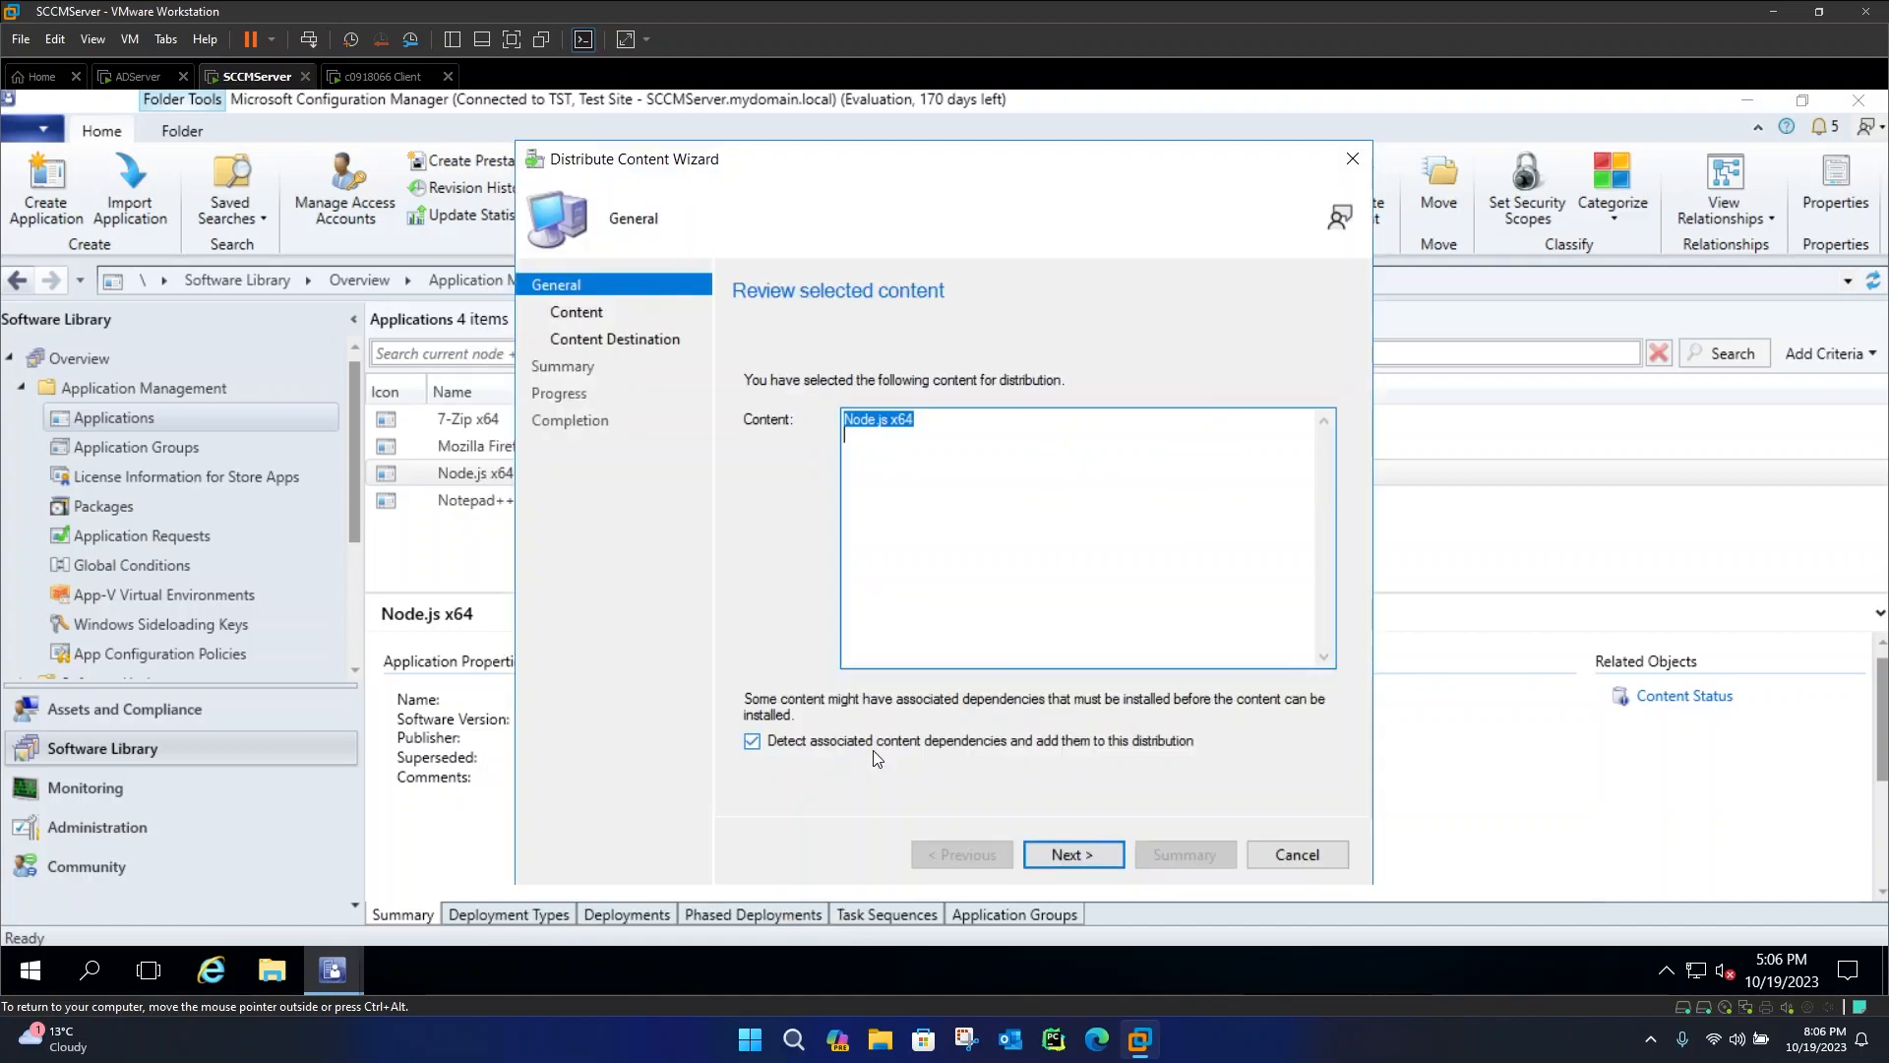
left_click(1071, 851)
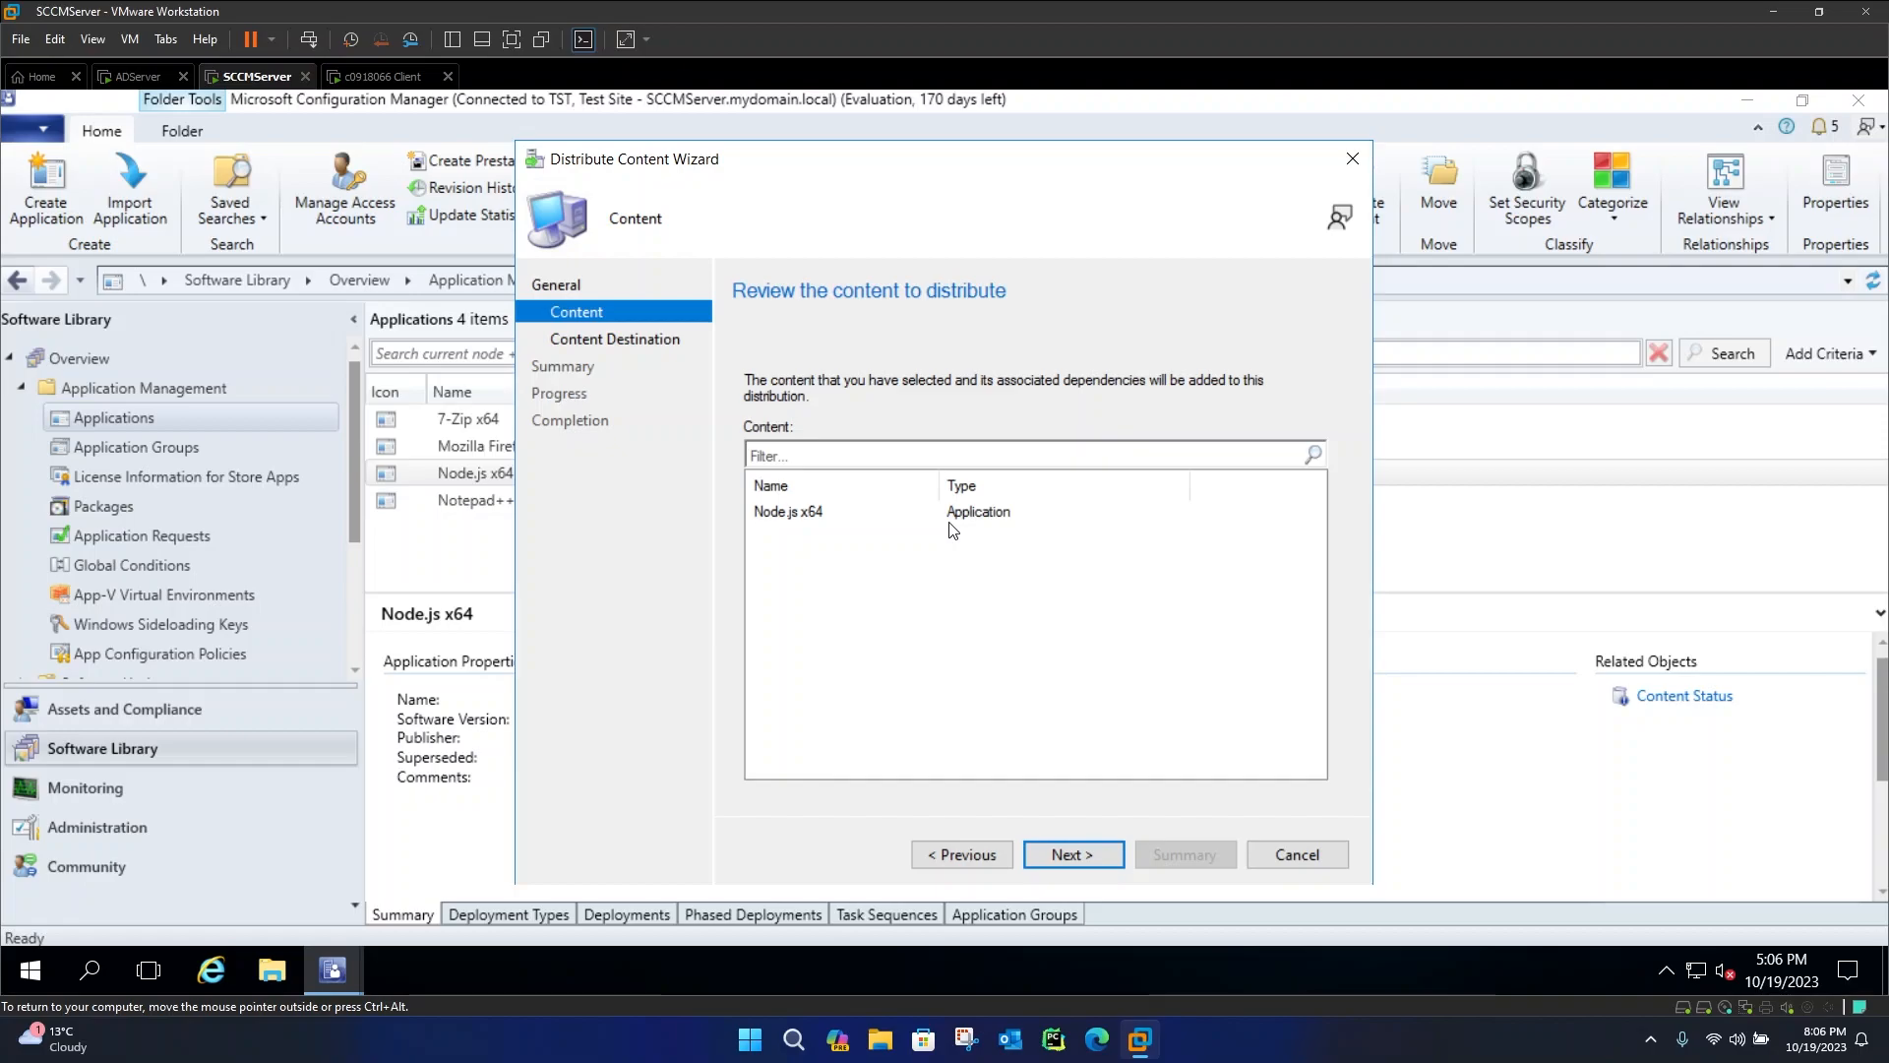
key("Return")
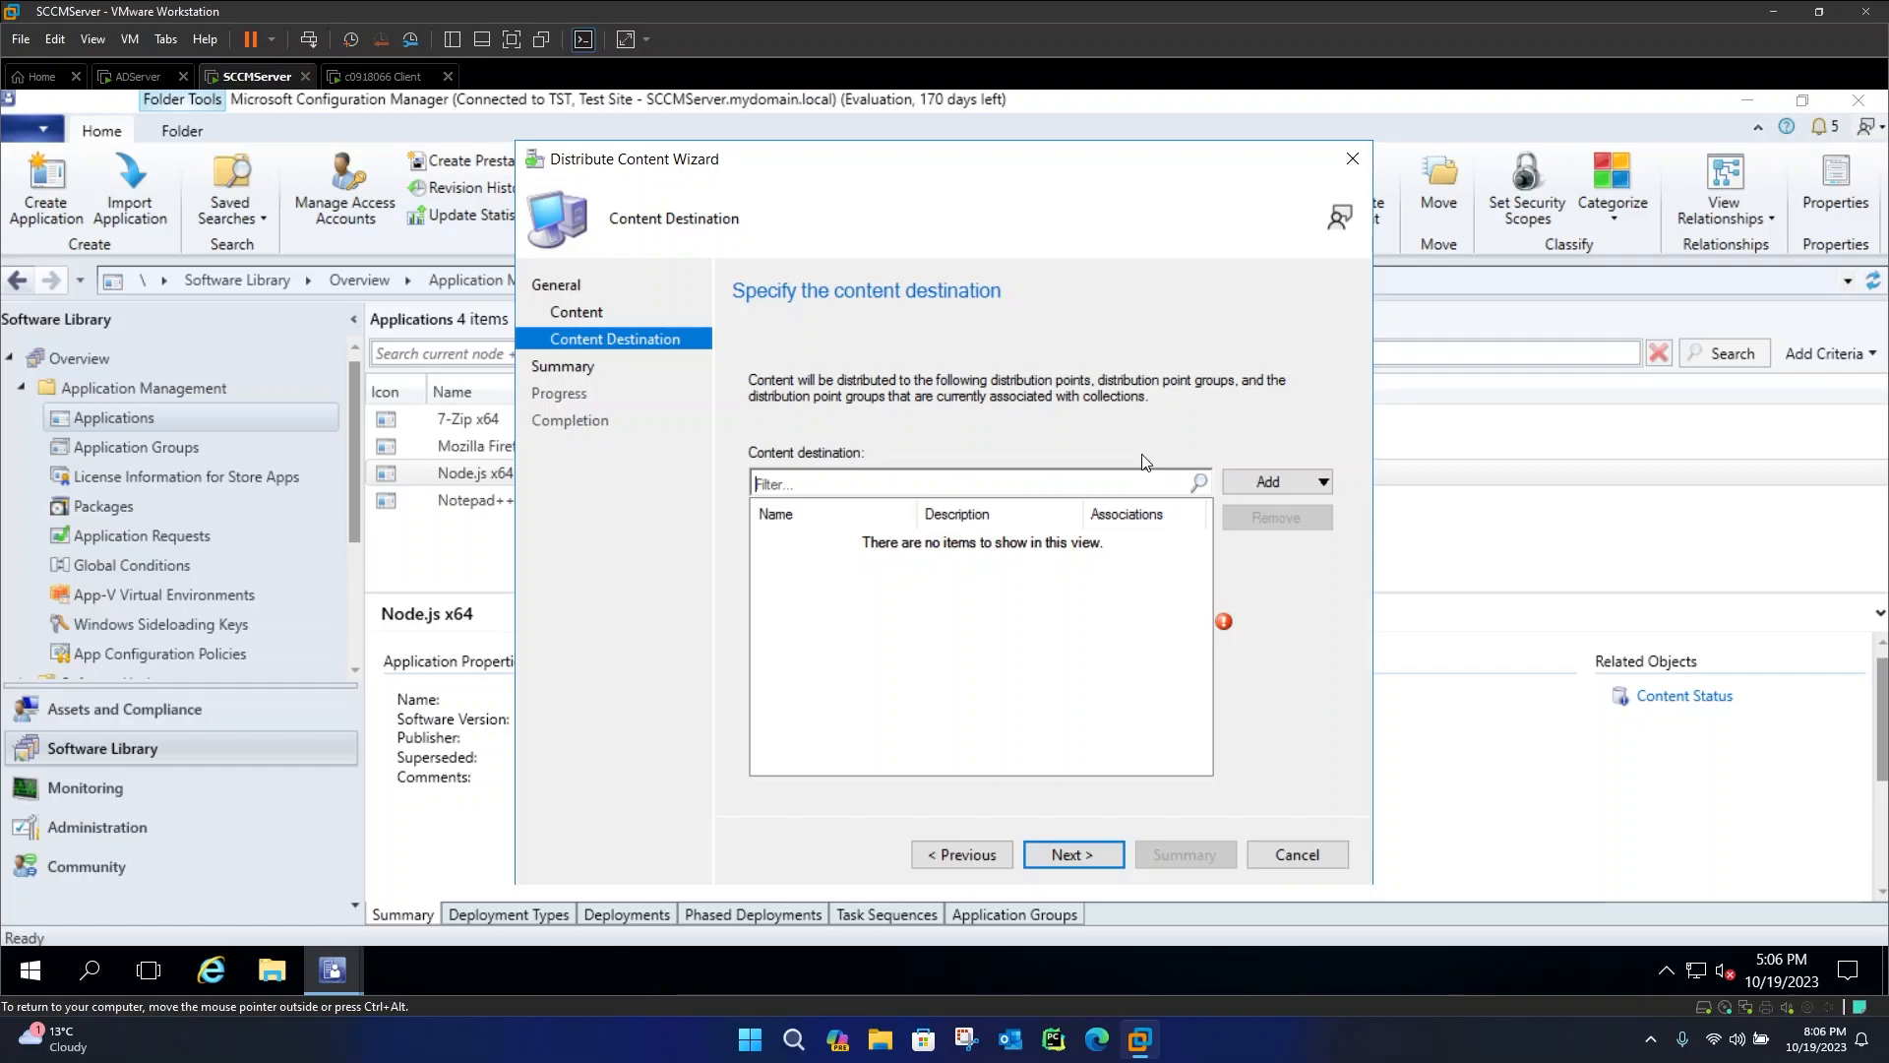
left_click(1277, 481)
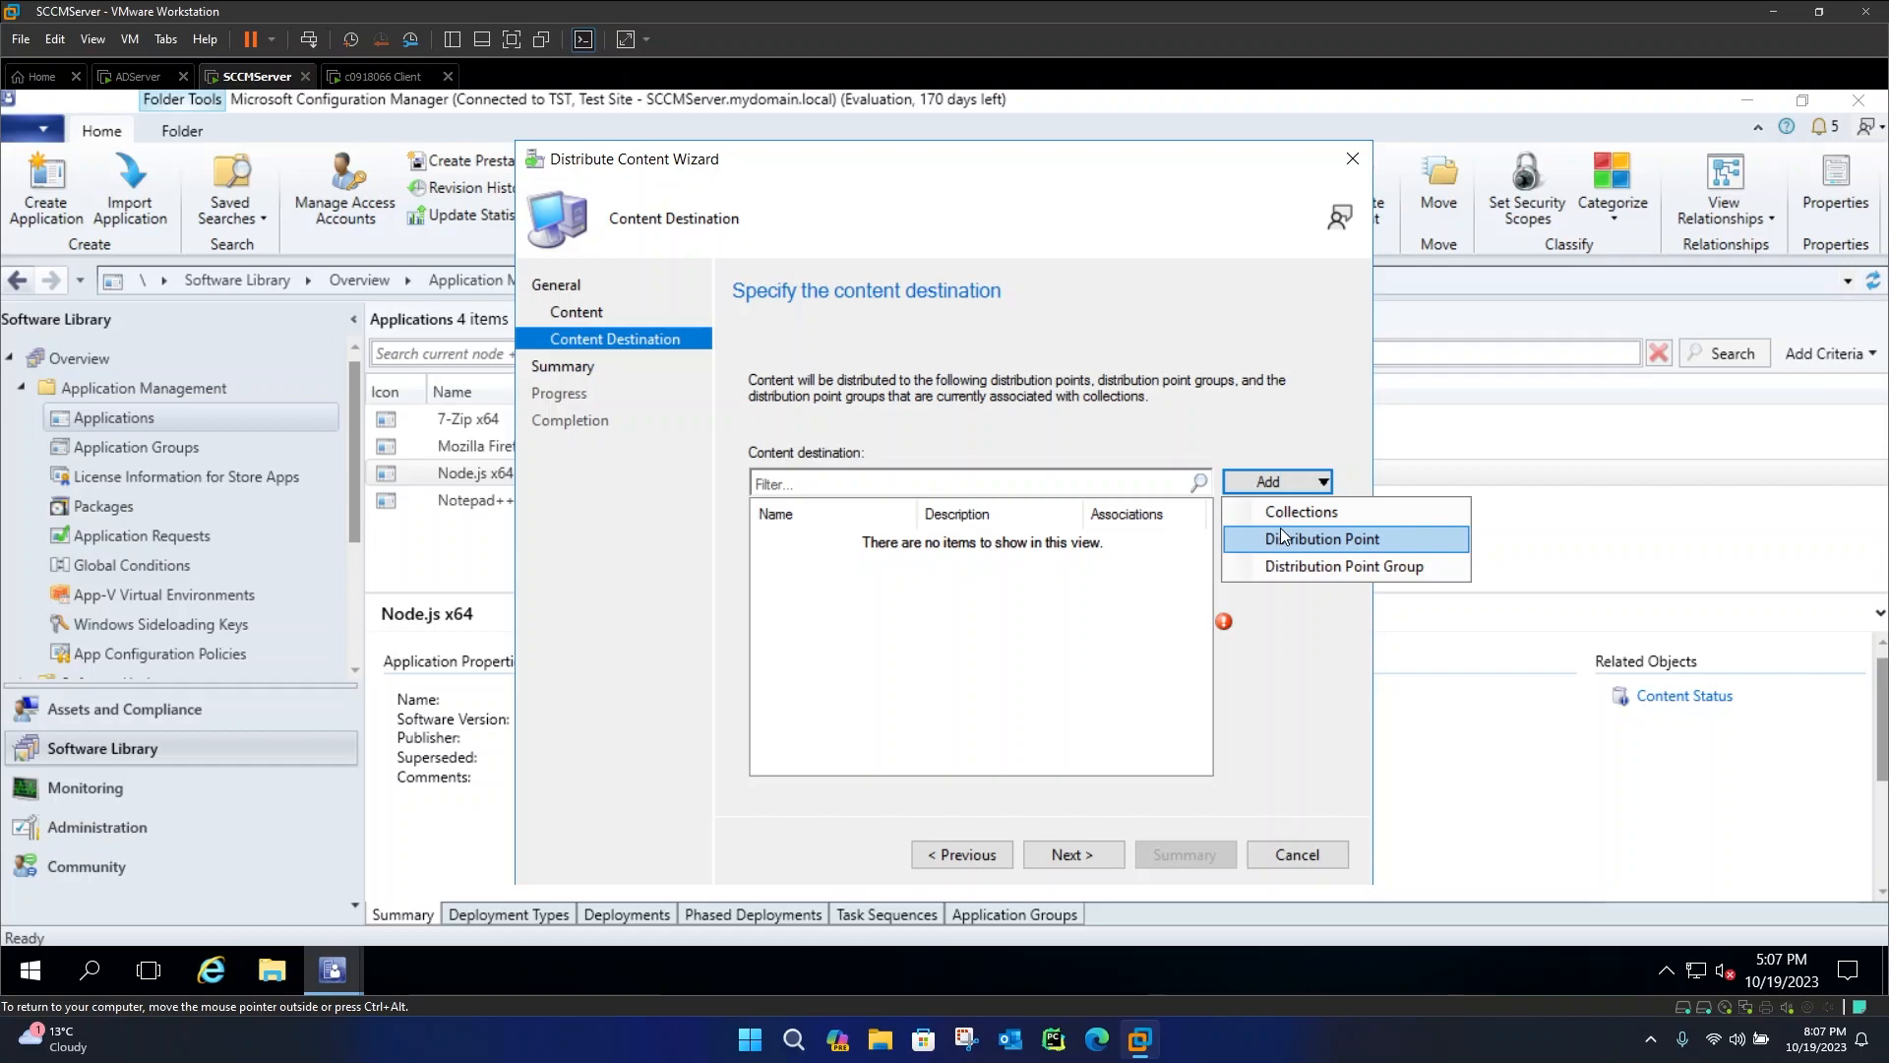
left_click(1282, 537)
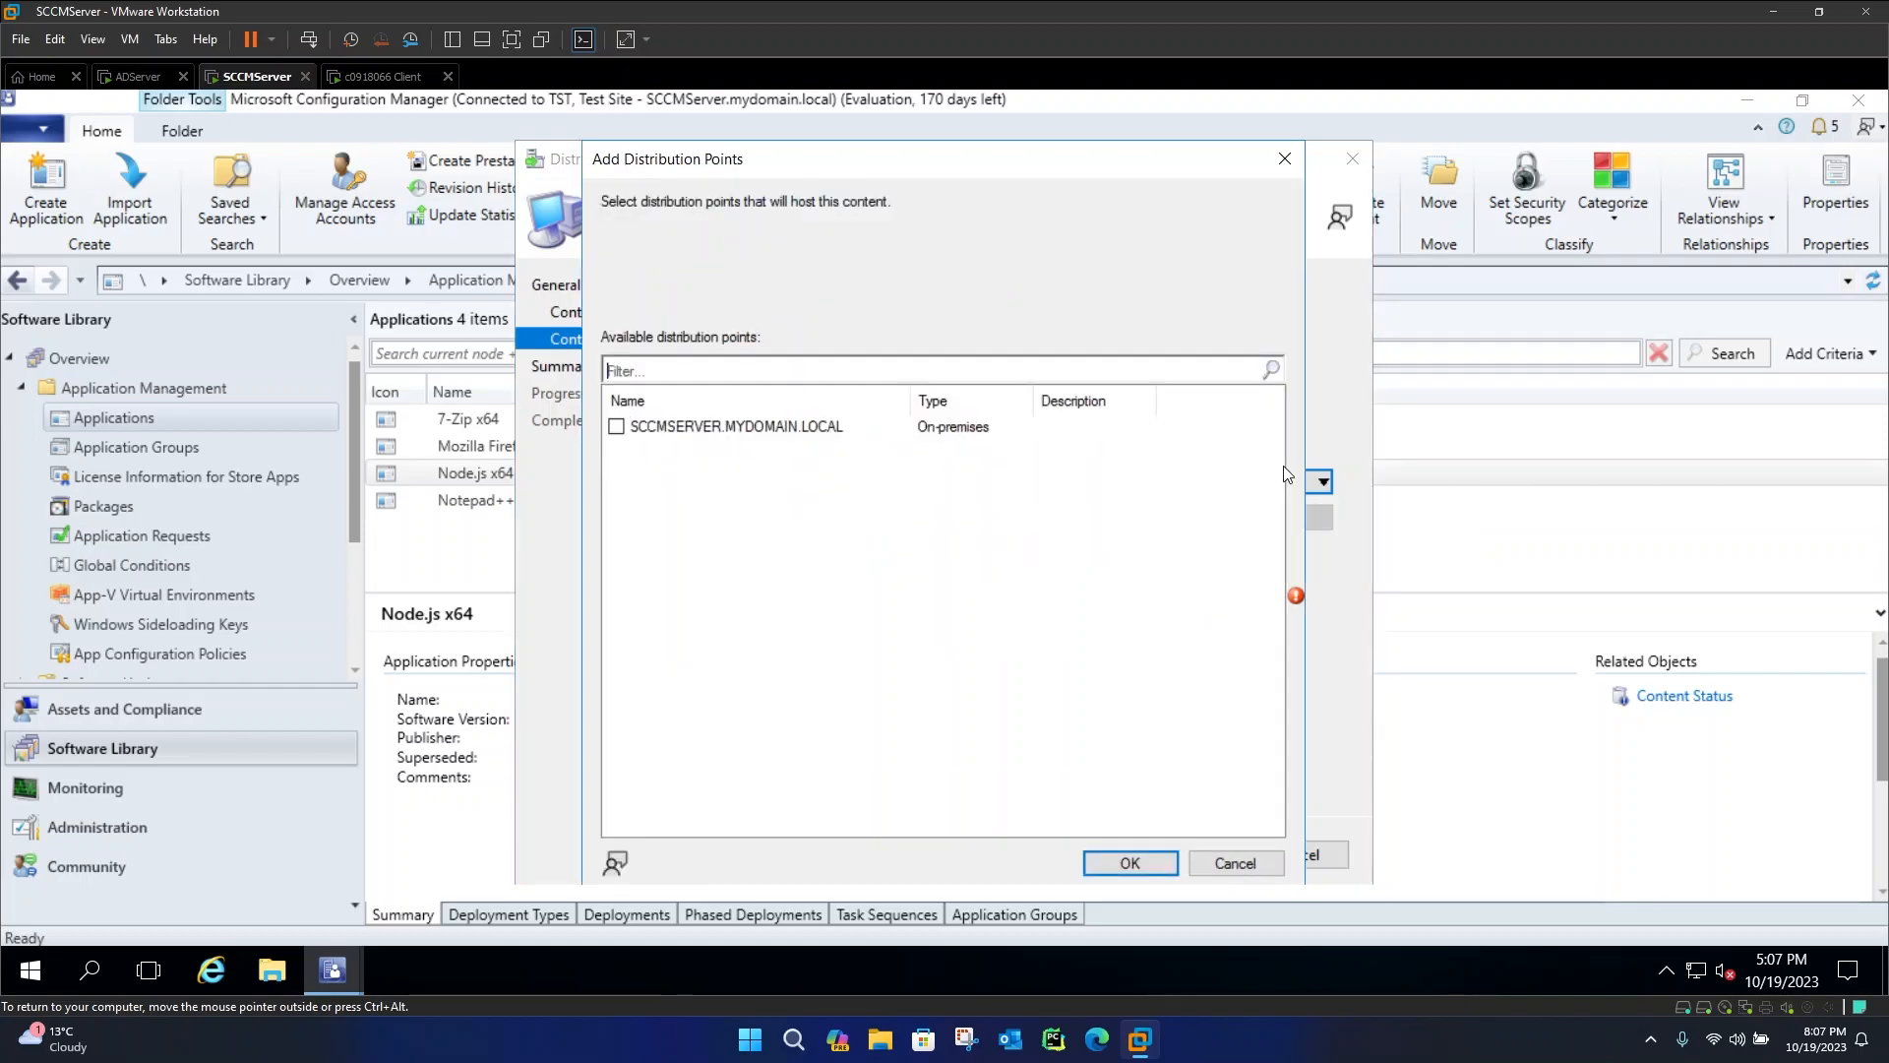
left_click(636, 430)
left_click(1129, 863)
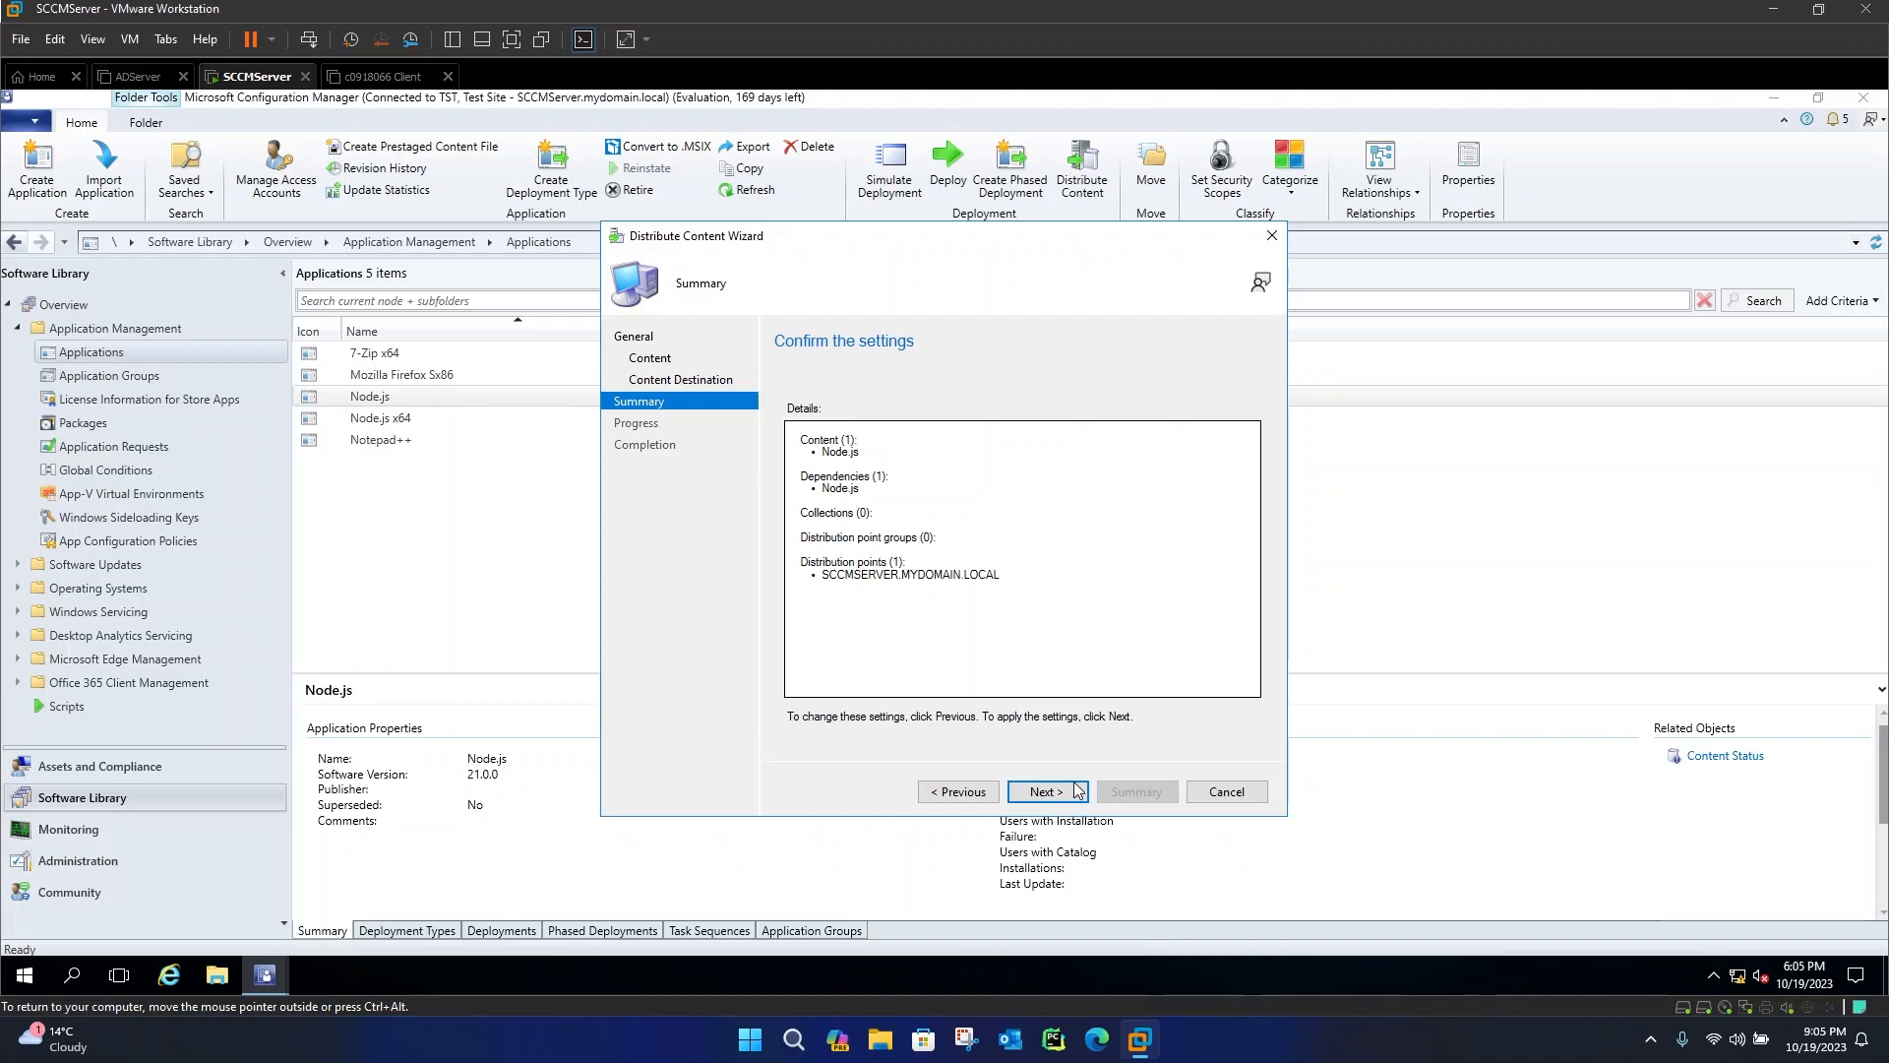
left_click(1054, 791)
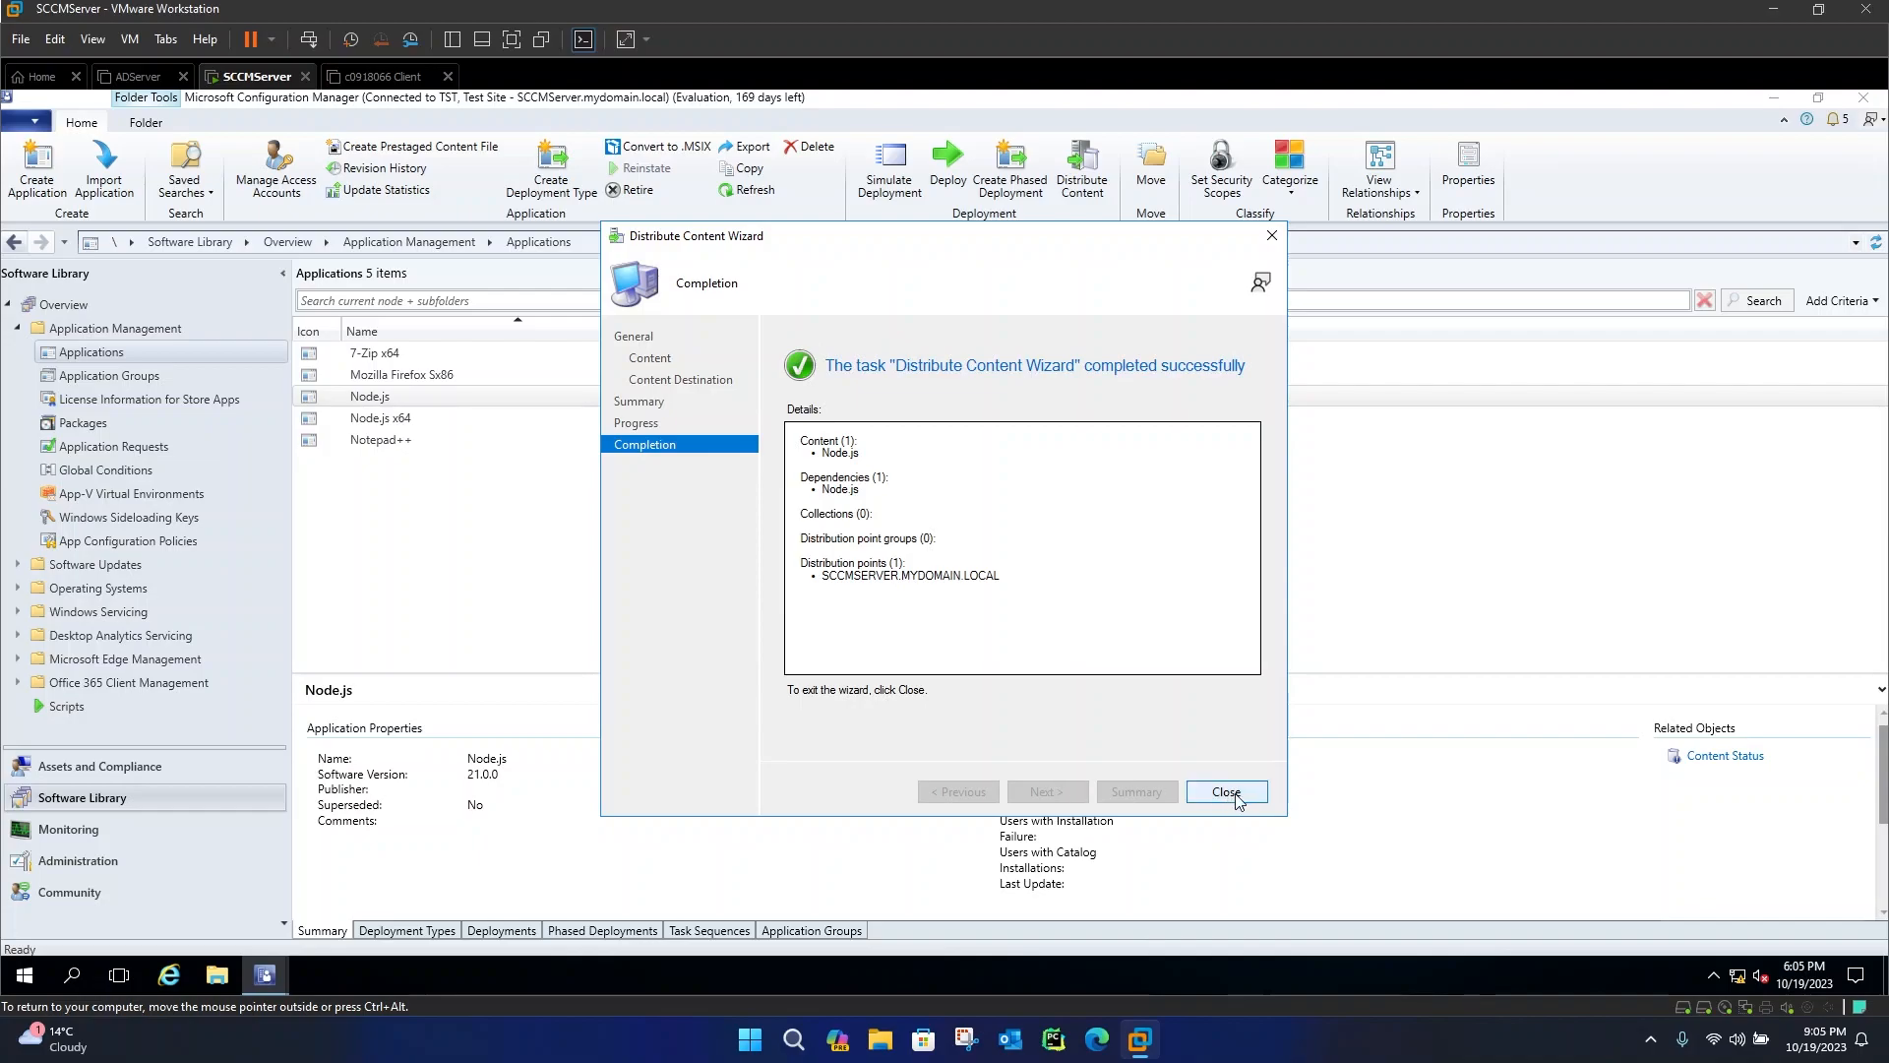
left_click(1240, 797)
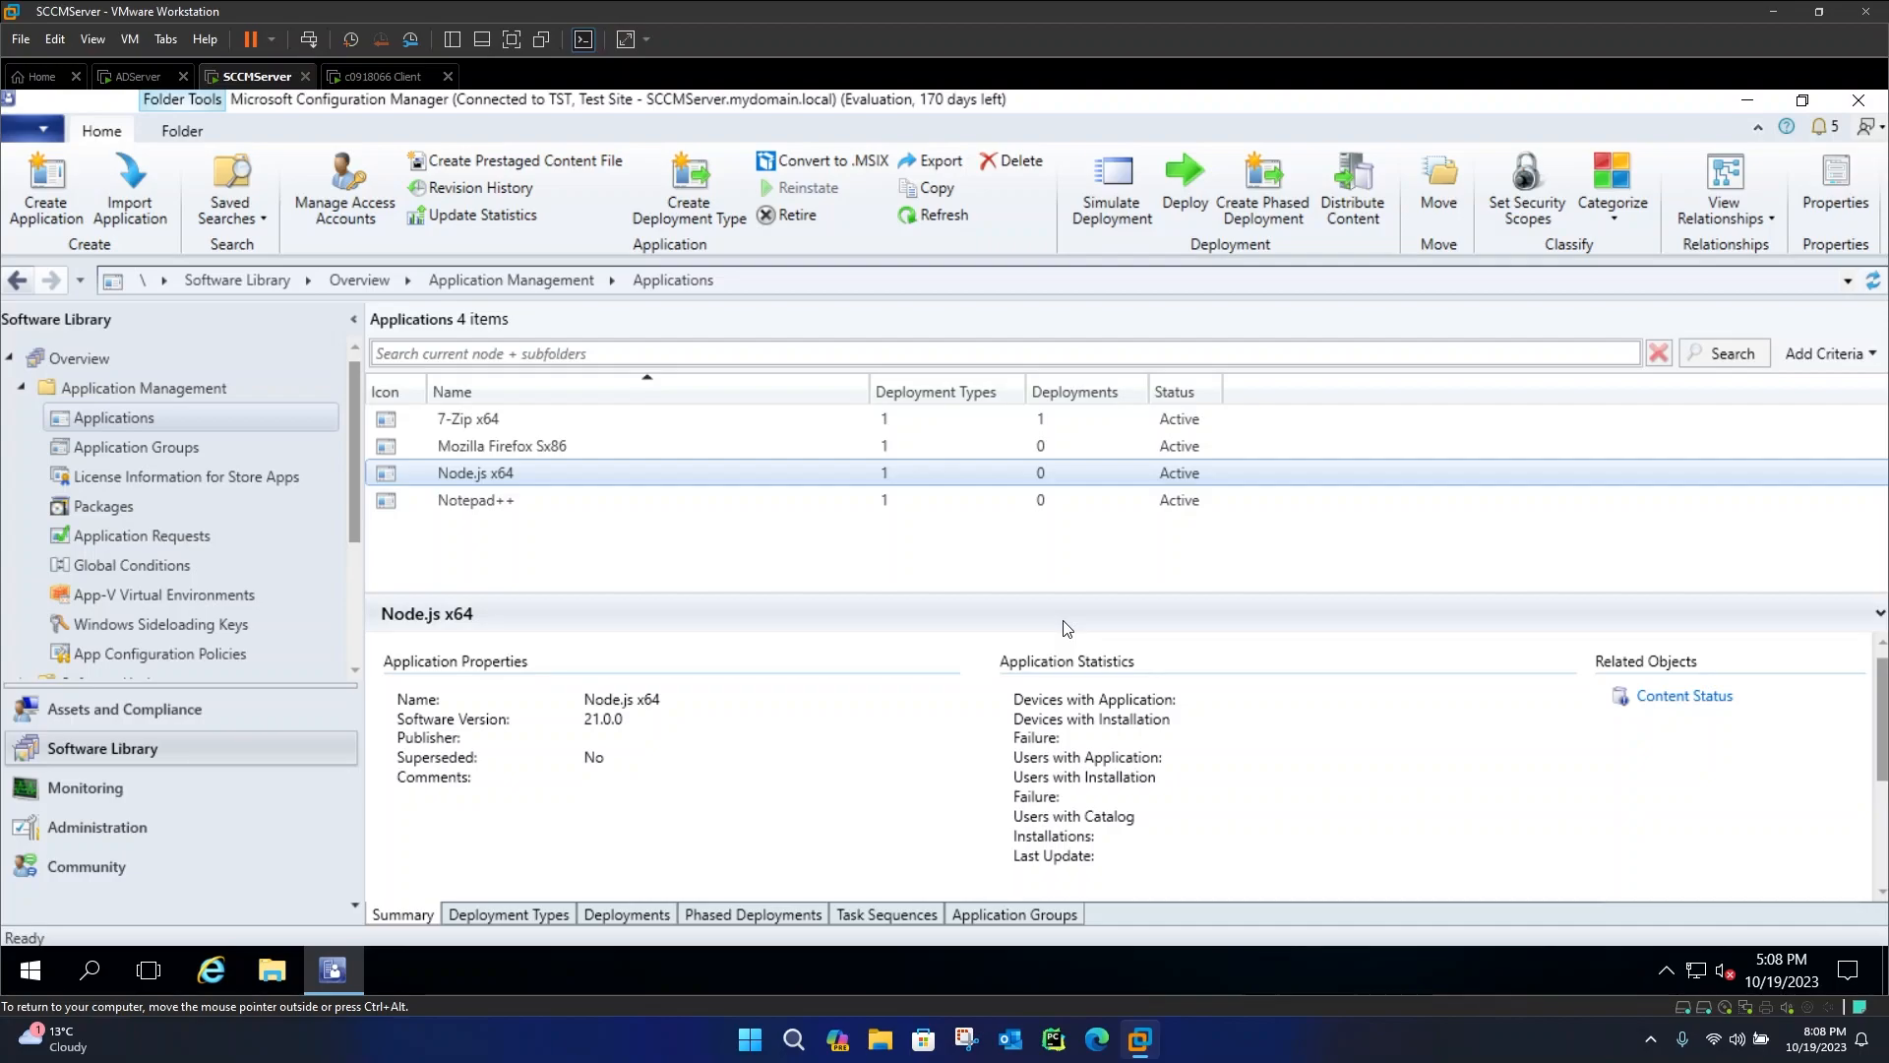
Start deploying Node.js x64 and target the Co-management Eligible Devices device collection
right_click(530, 469)
left_click(623, 694)
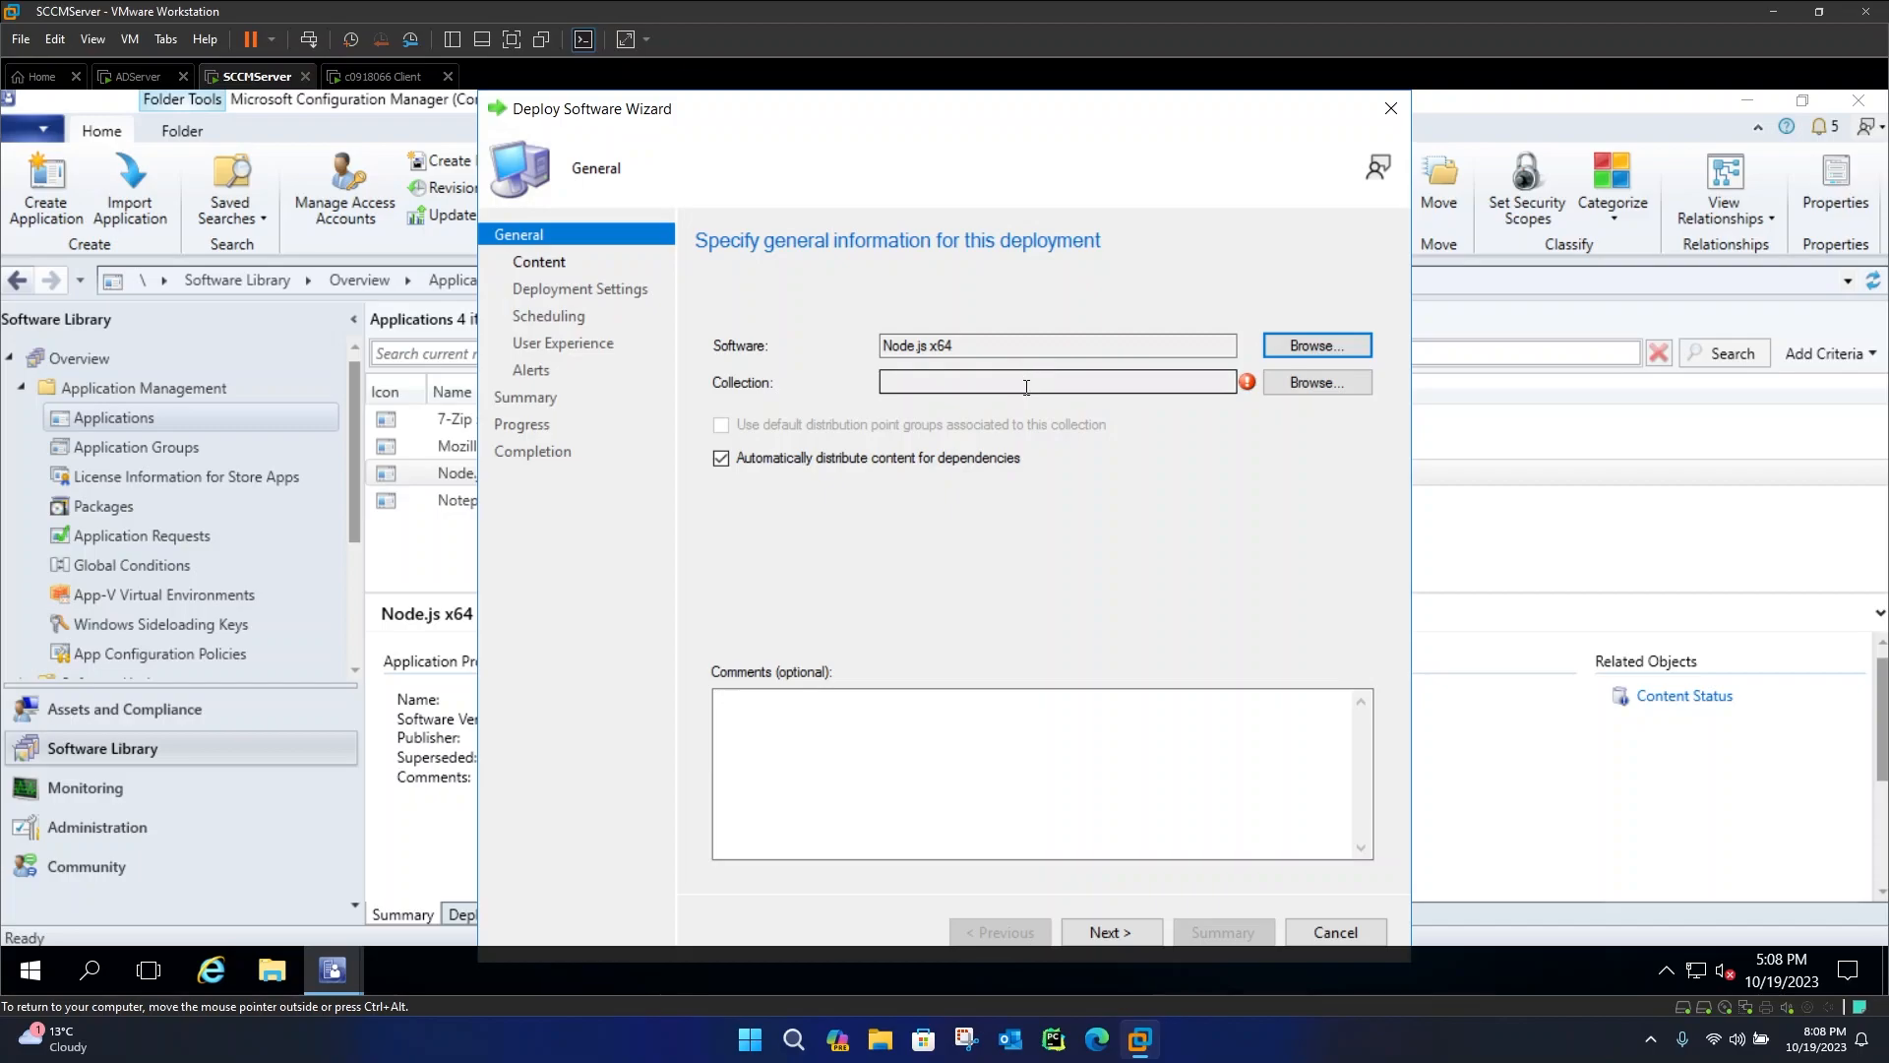
left_click(1310, 390)
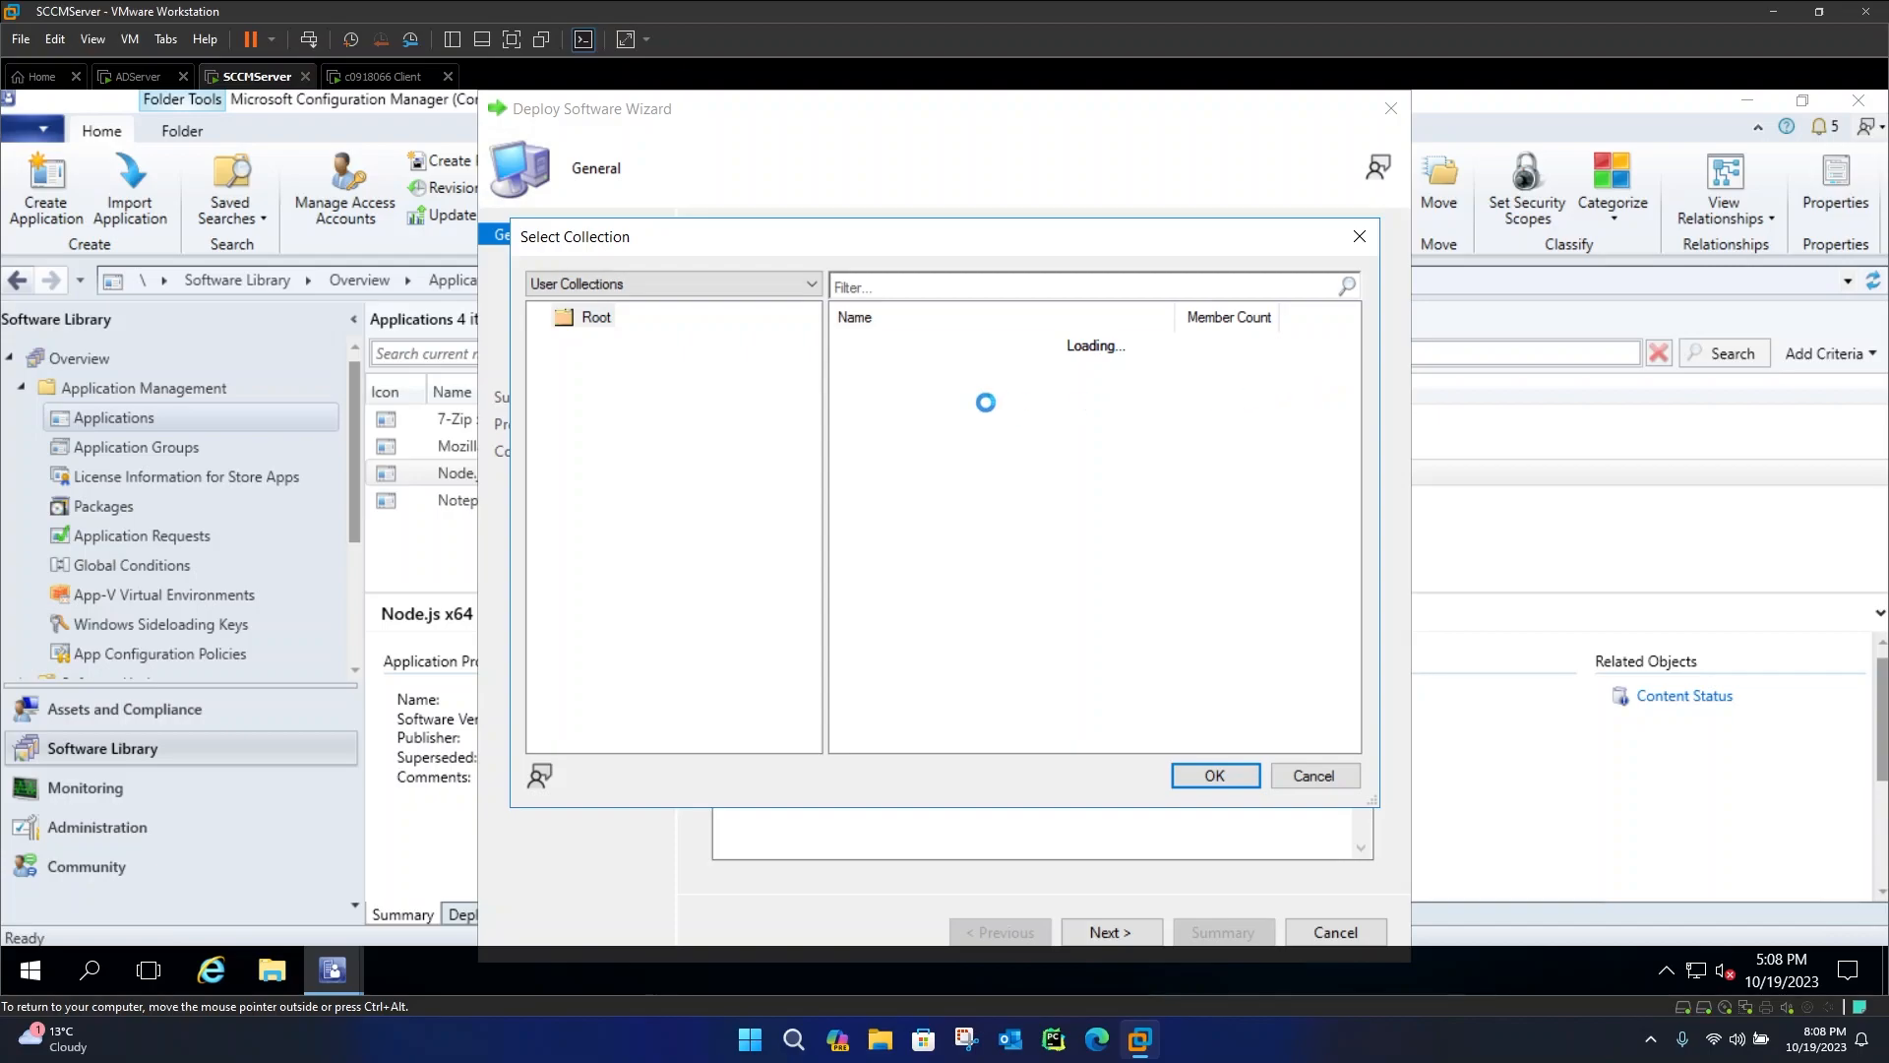
left_click(641, 288)
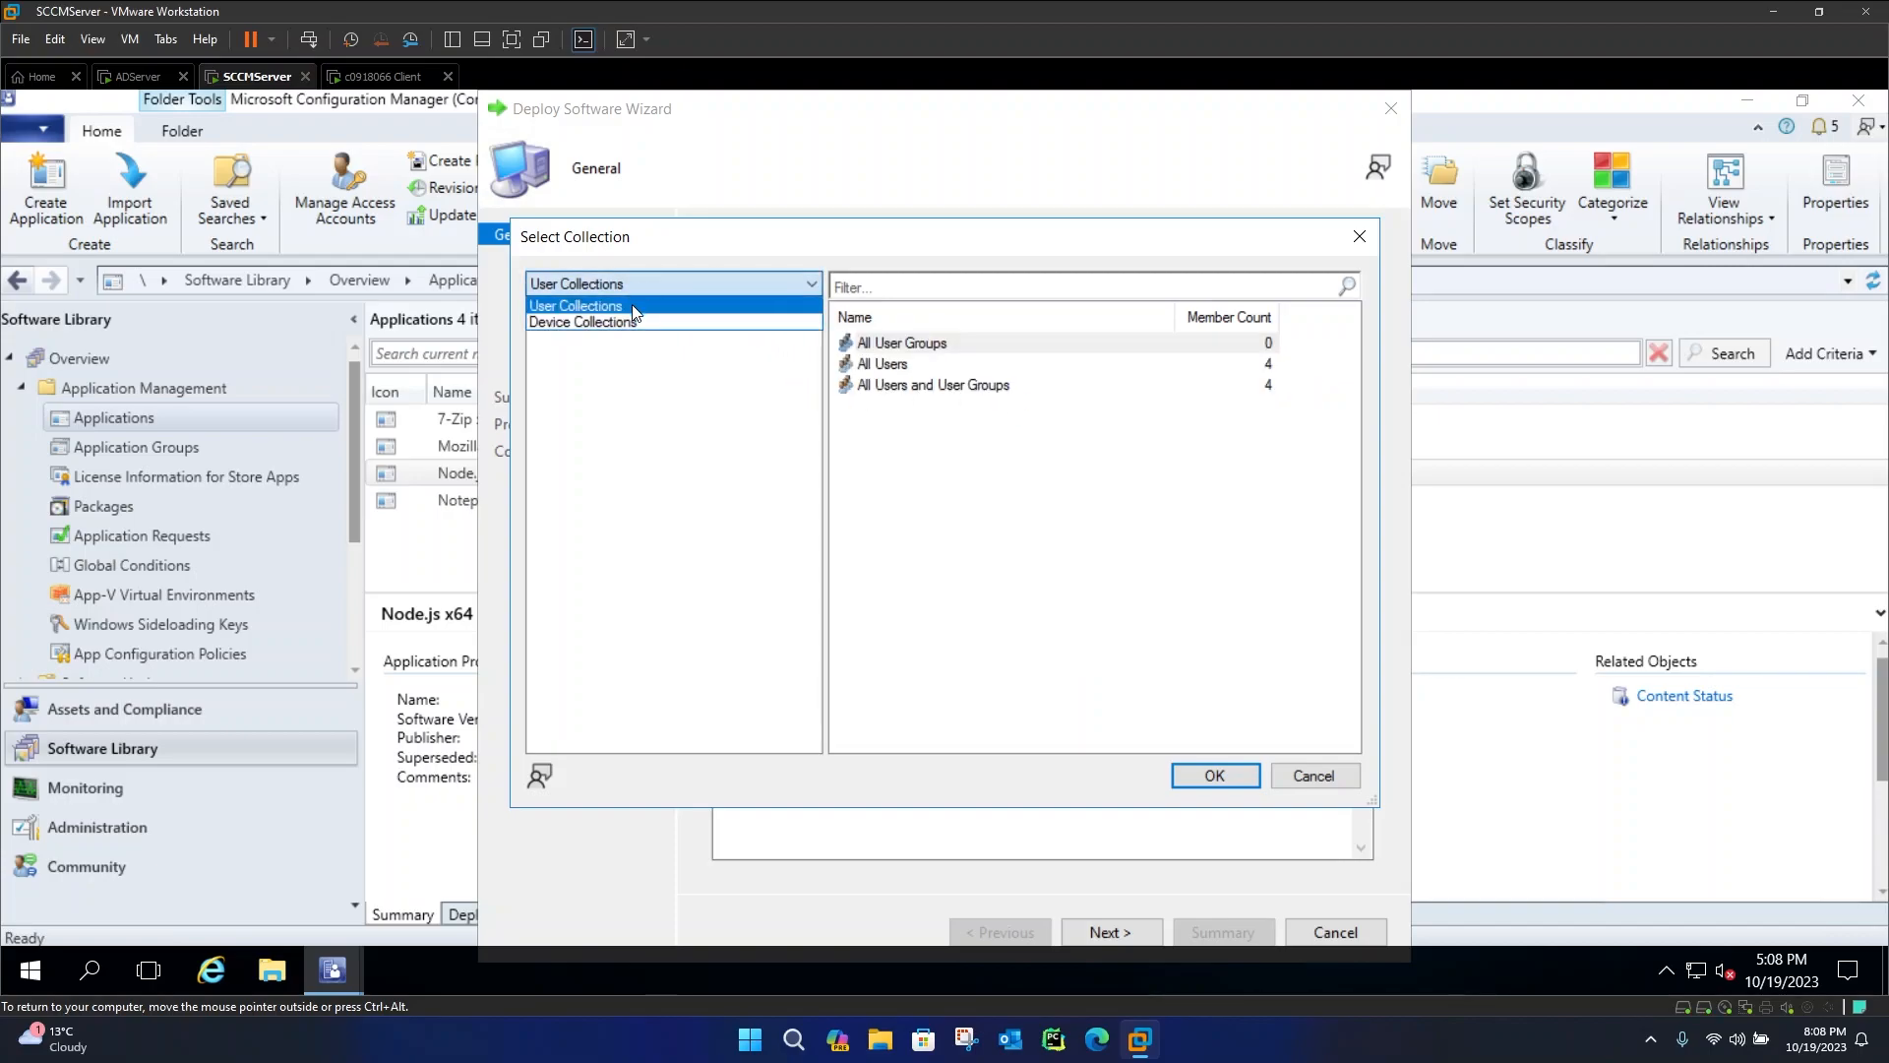
left_click(631, 325)
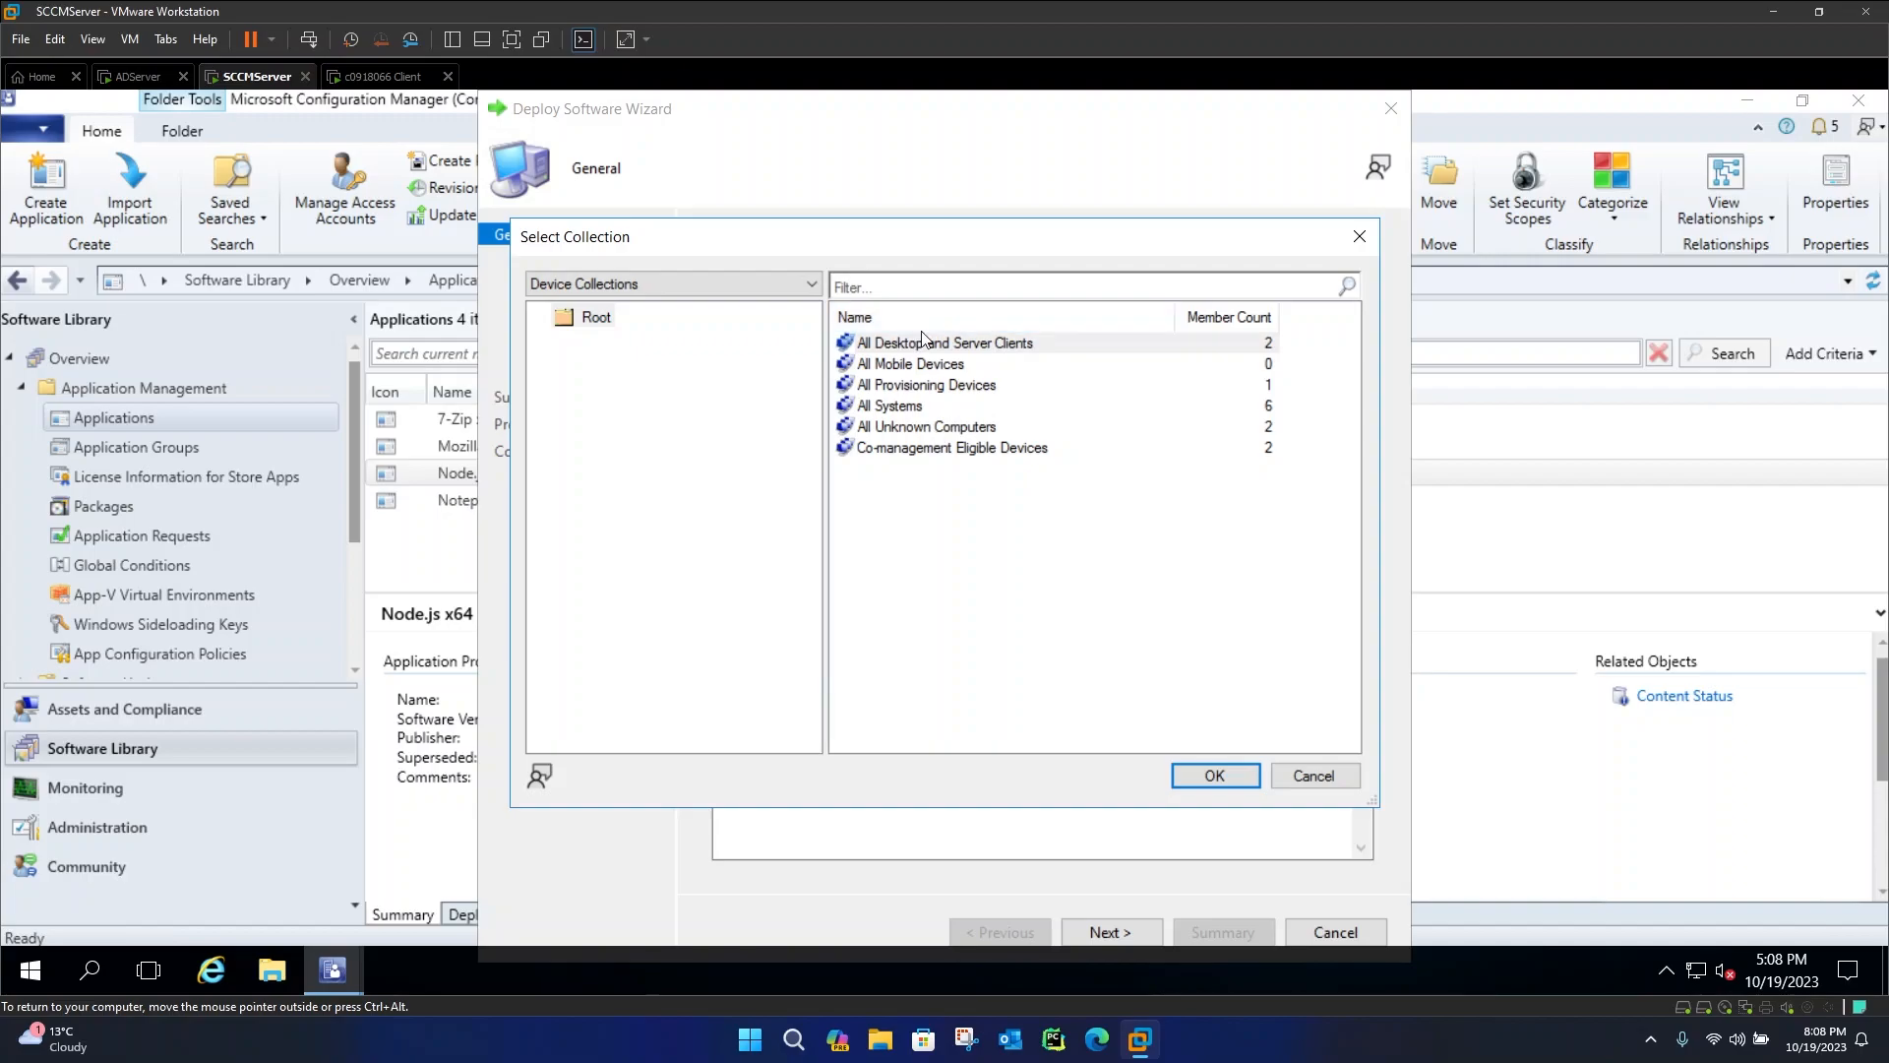
left_click(944, 451)
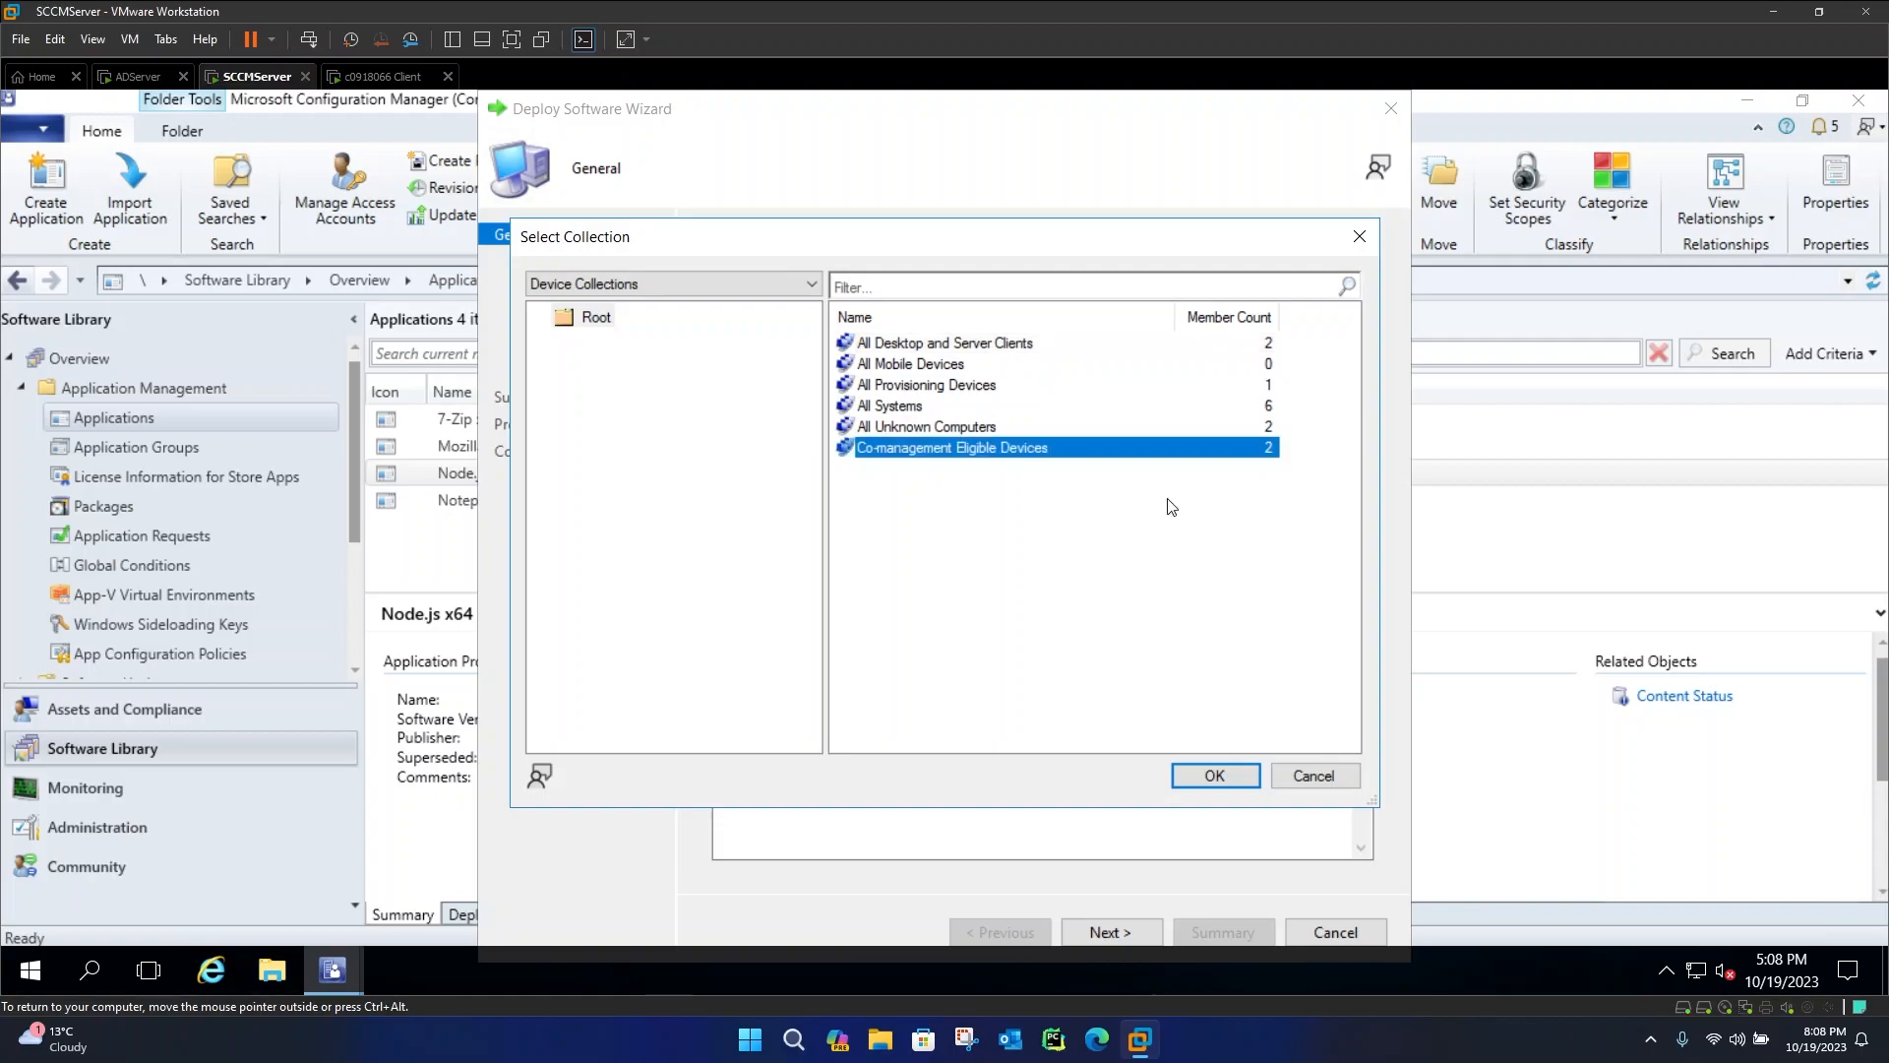
left_click(1218, 773)
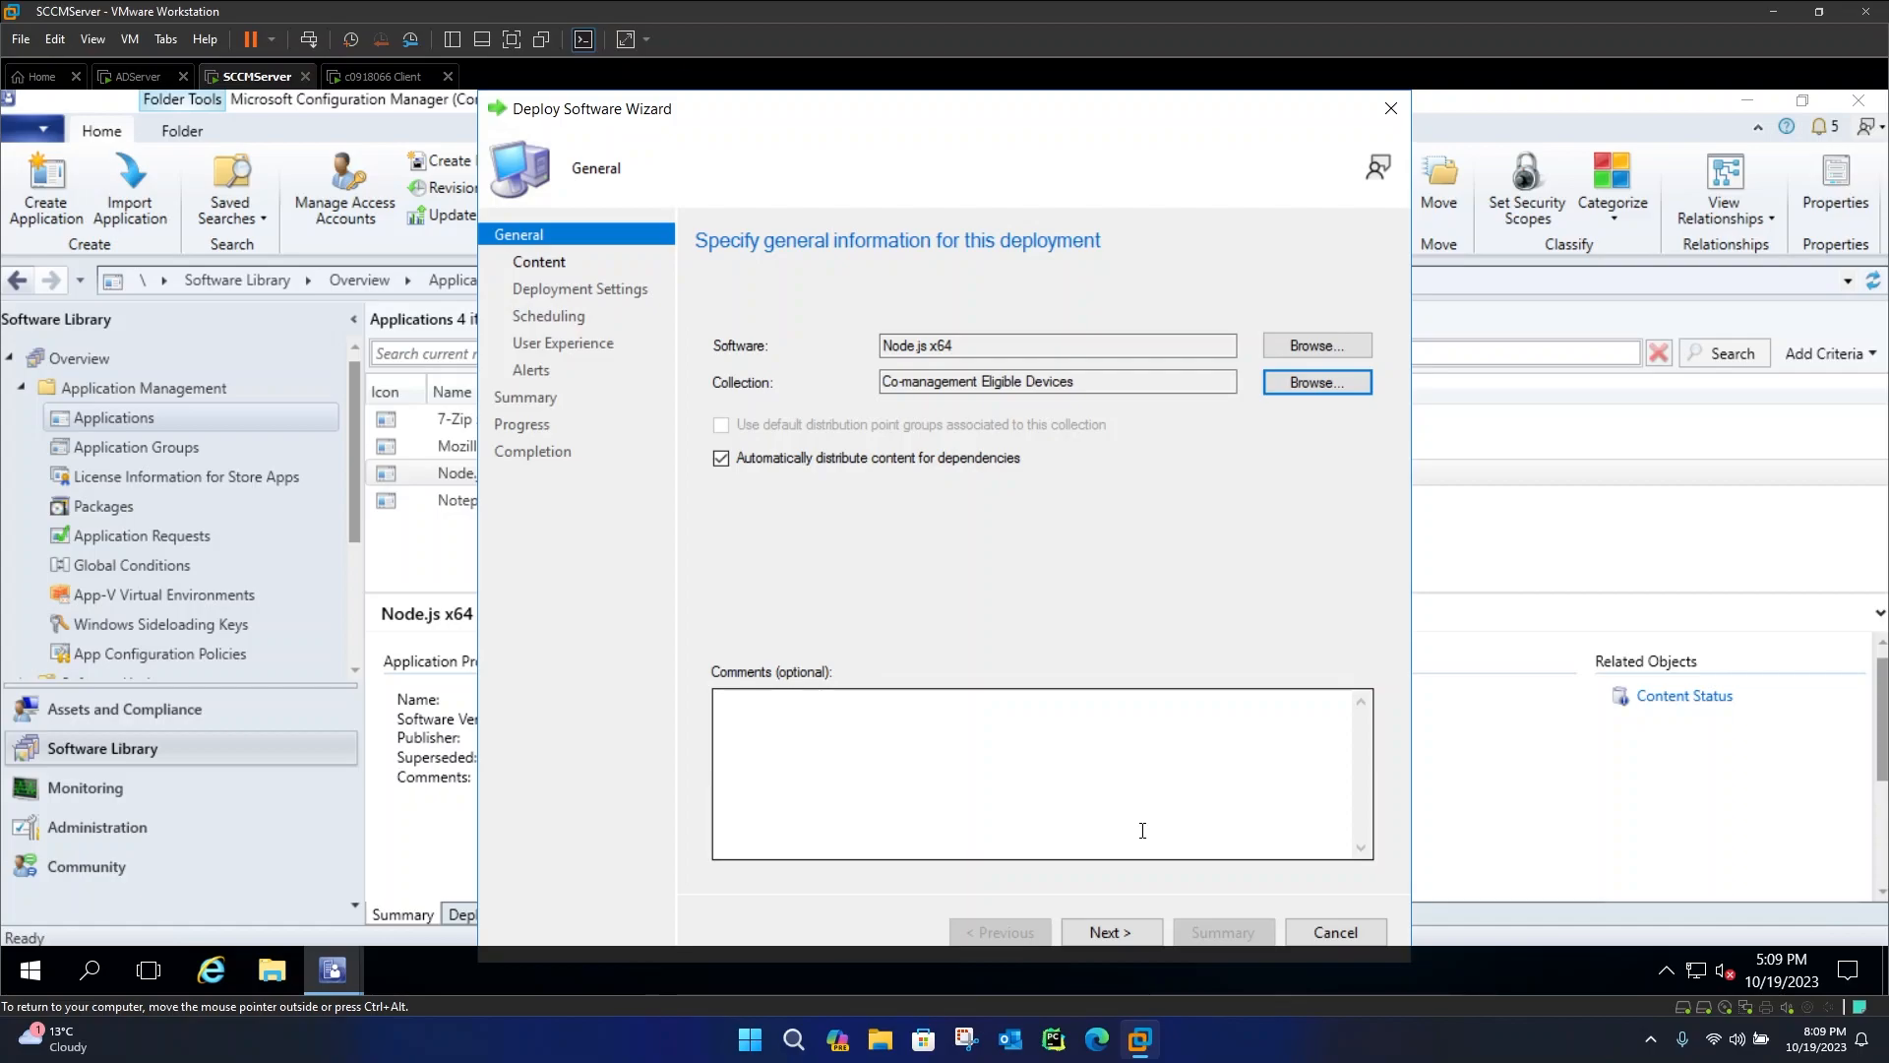
left_click(1111, 932)
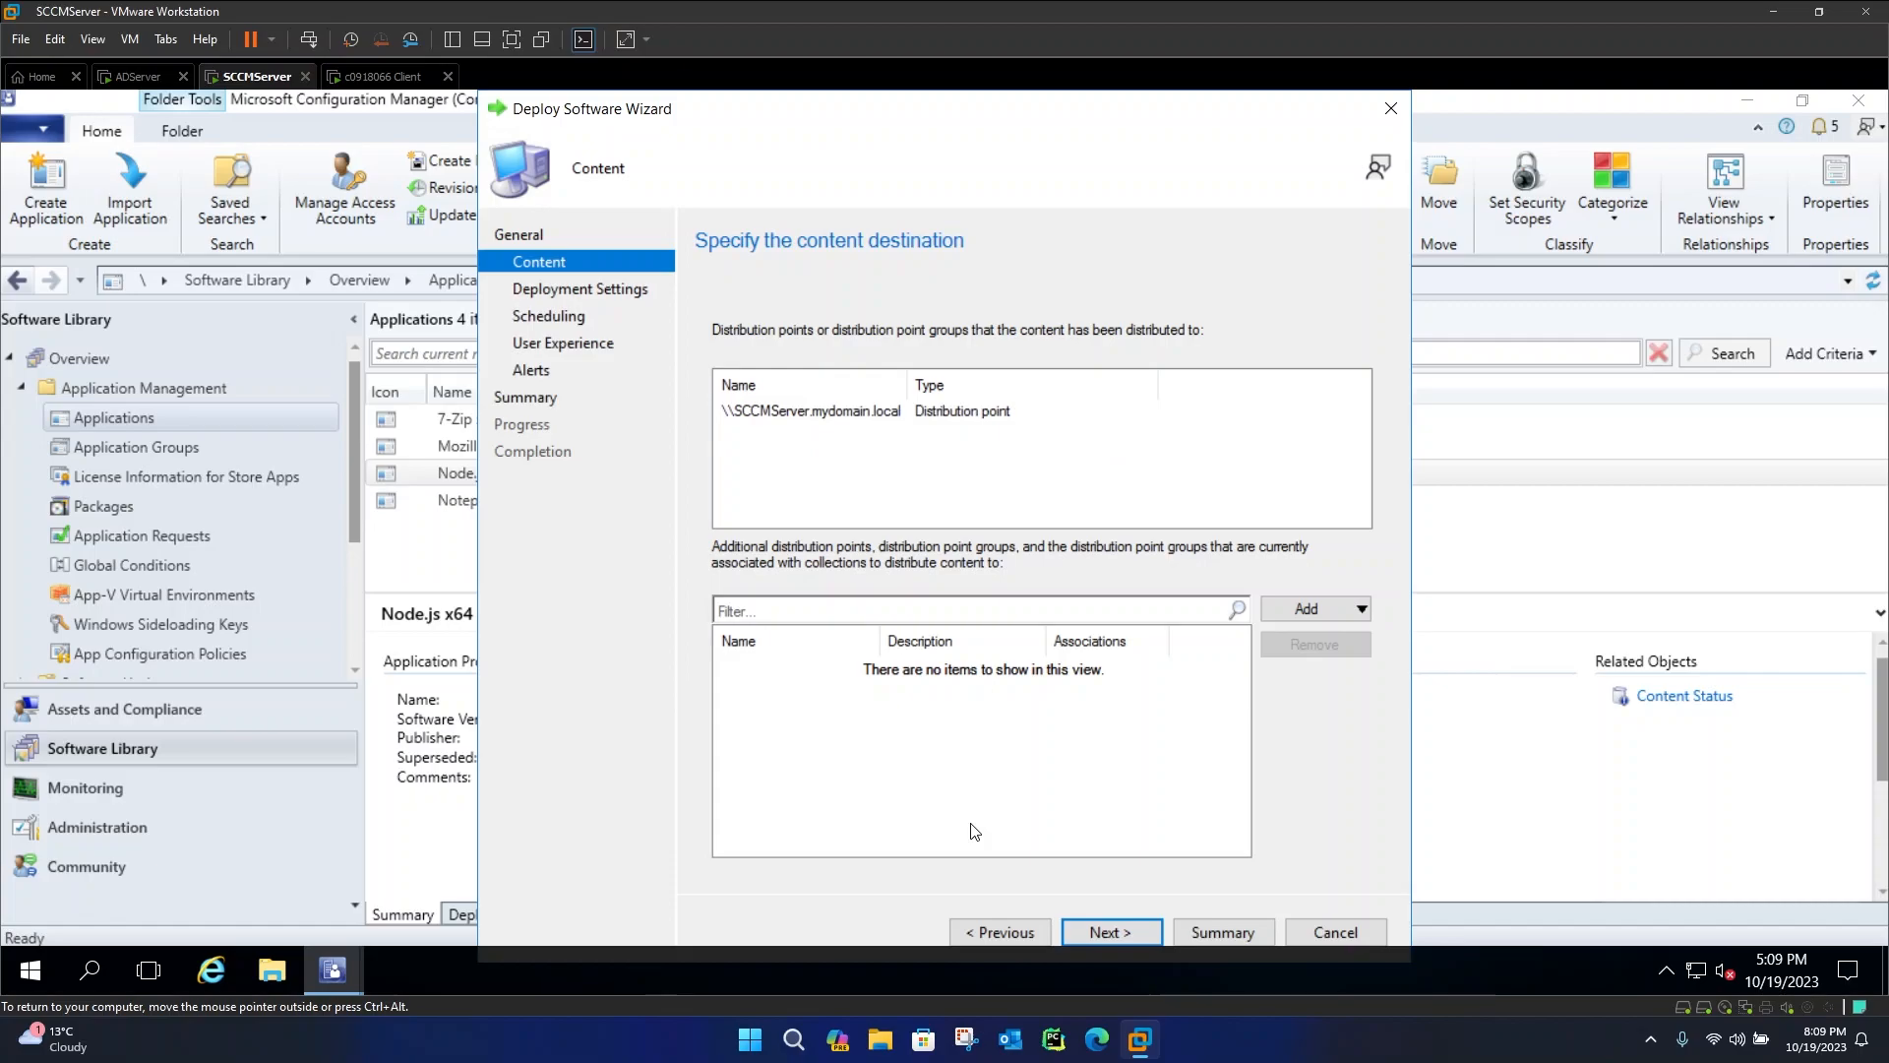
Keep the deployment action as Install and the purpose as Available
left_click(1109, 932)
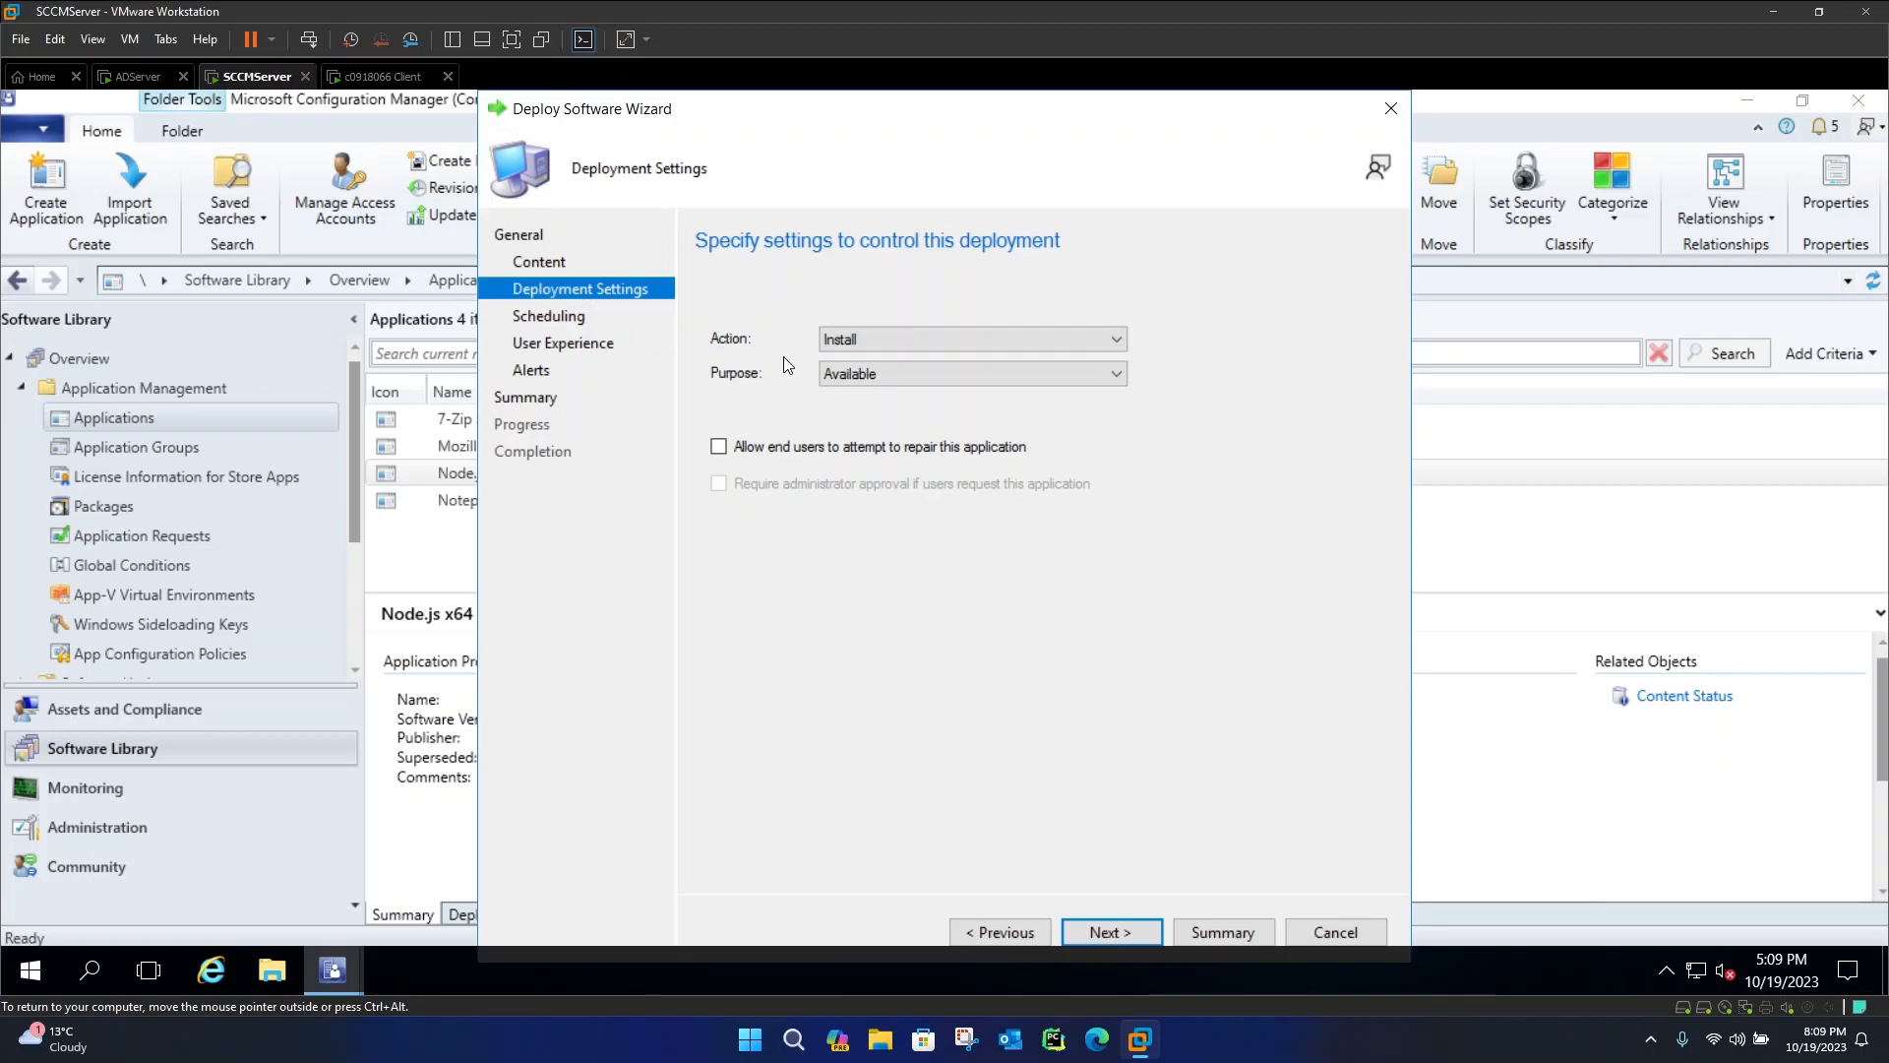
left_click(890, 375)
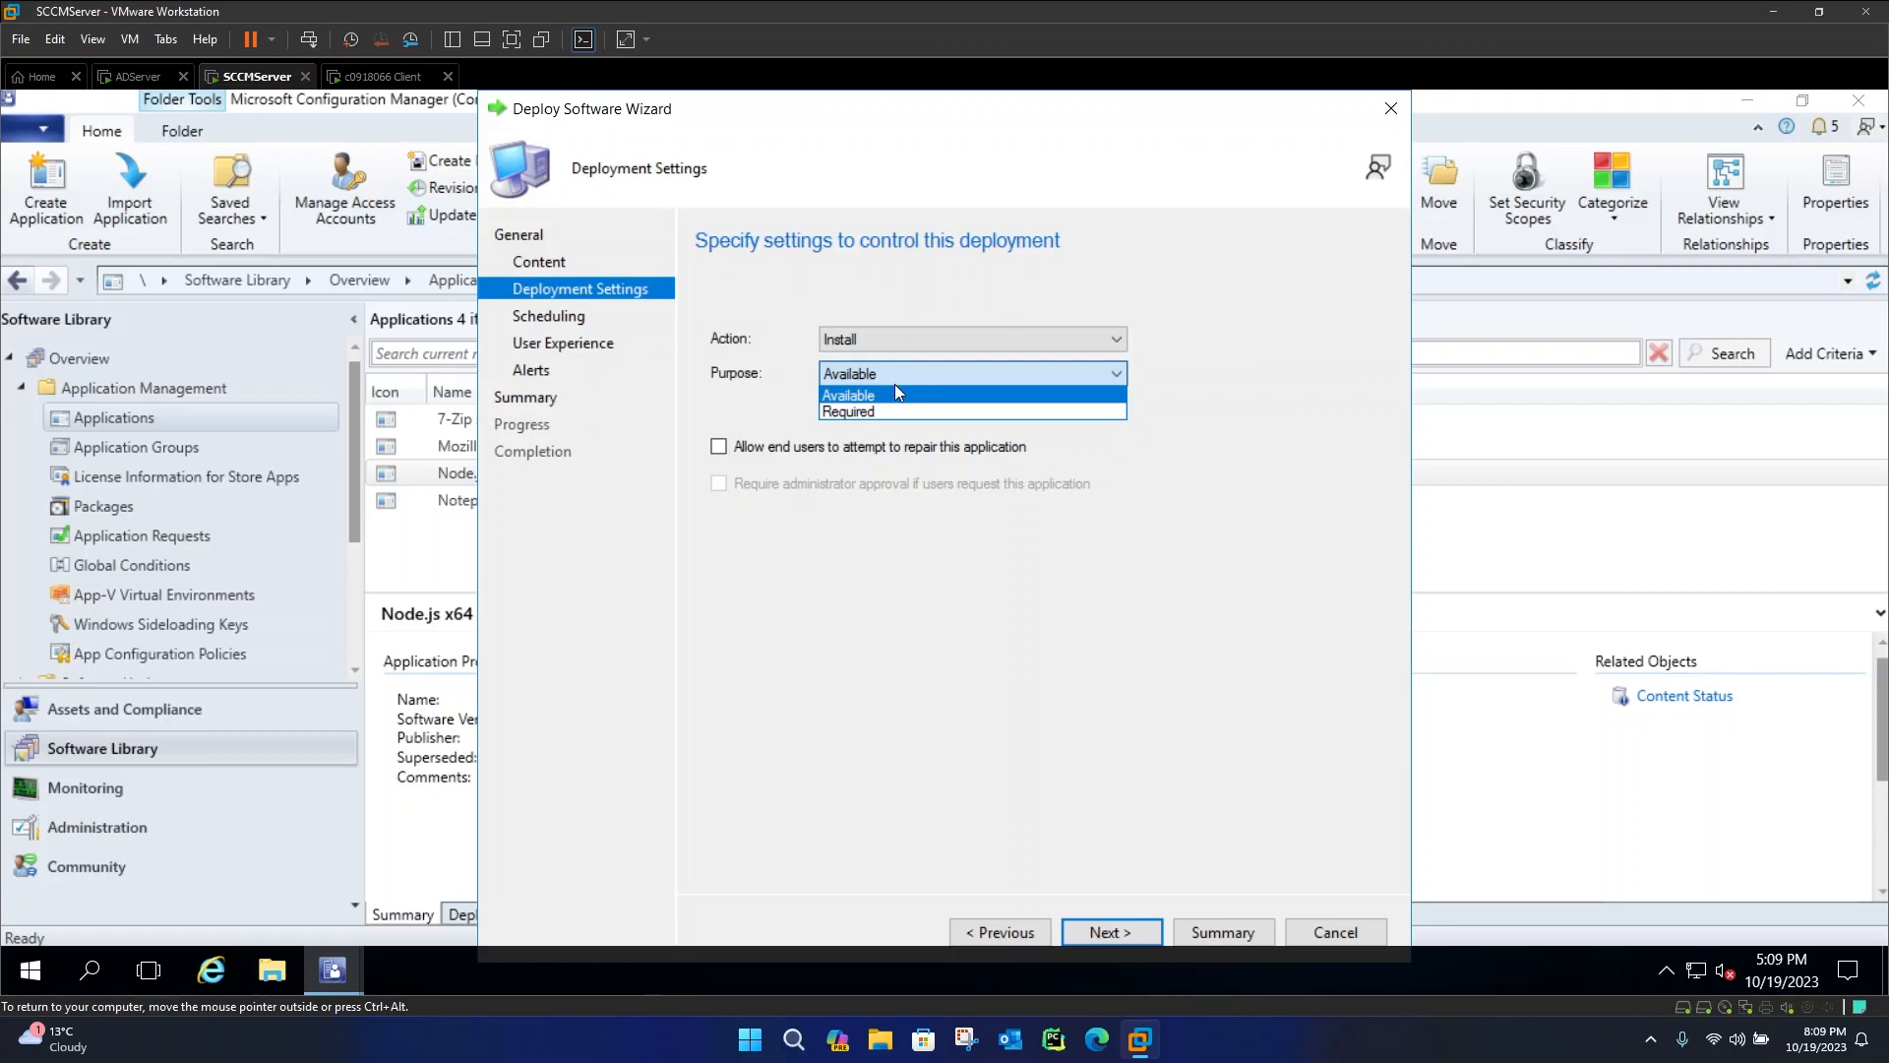
left_click(887, 658)
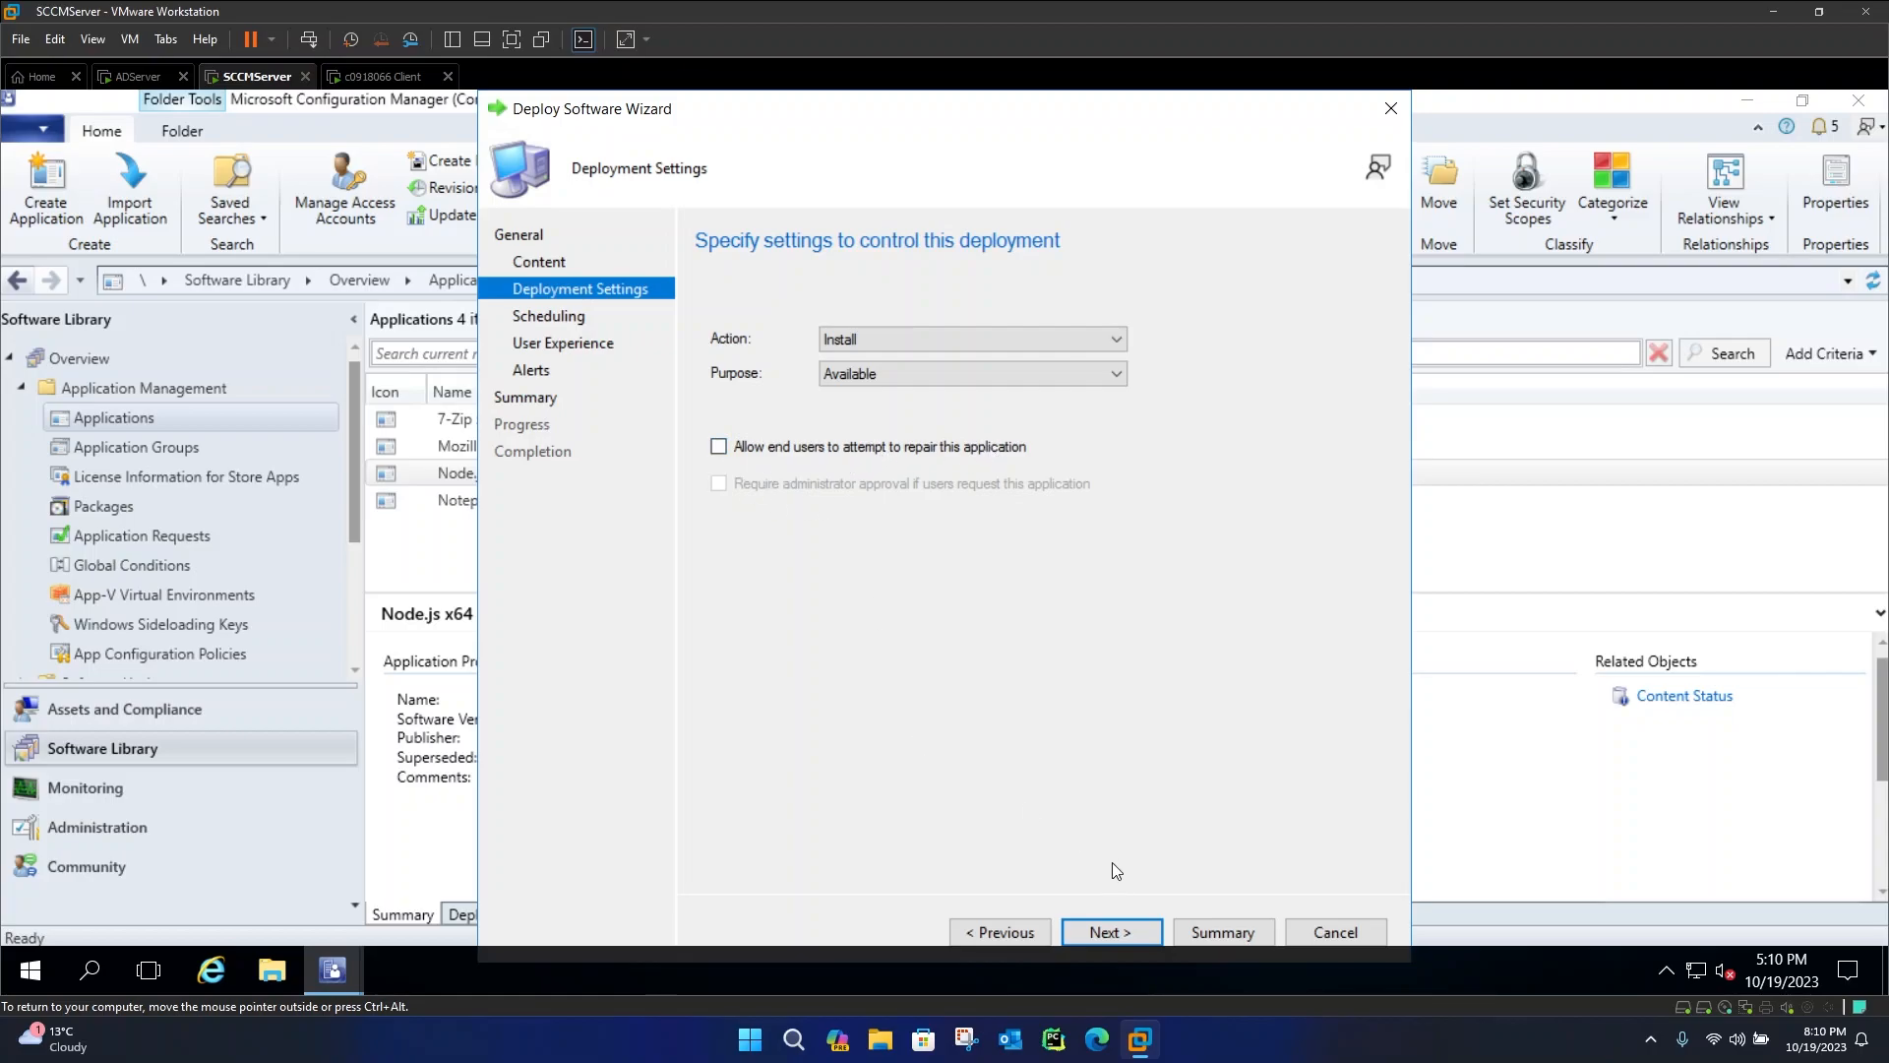
left_click(1119, 923)
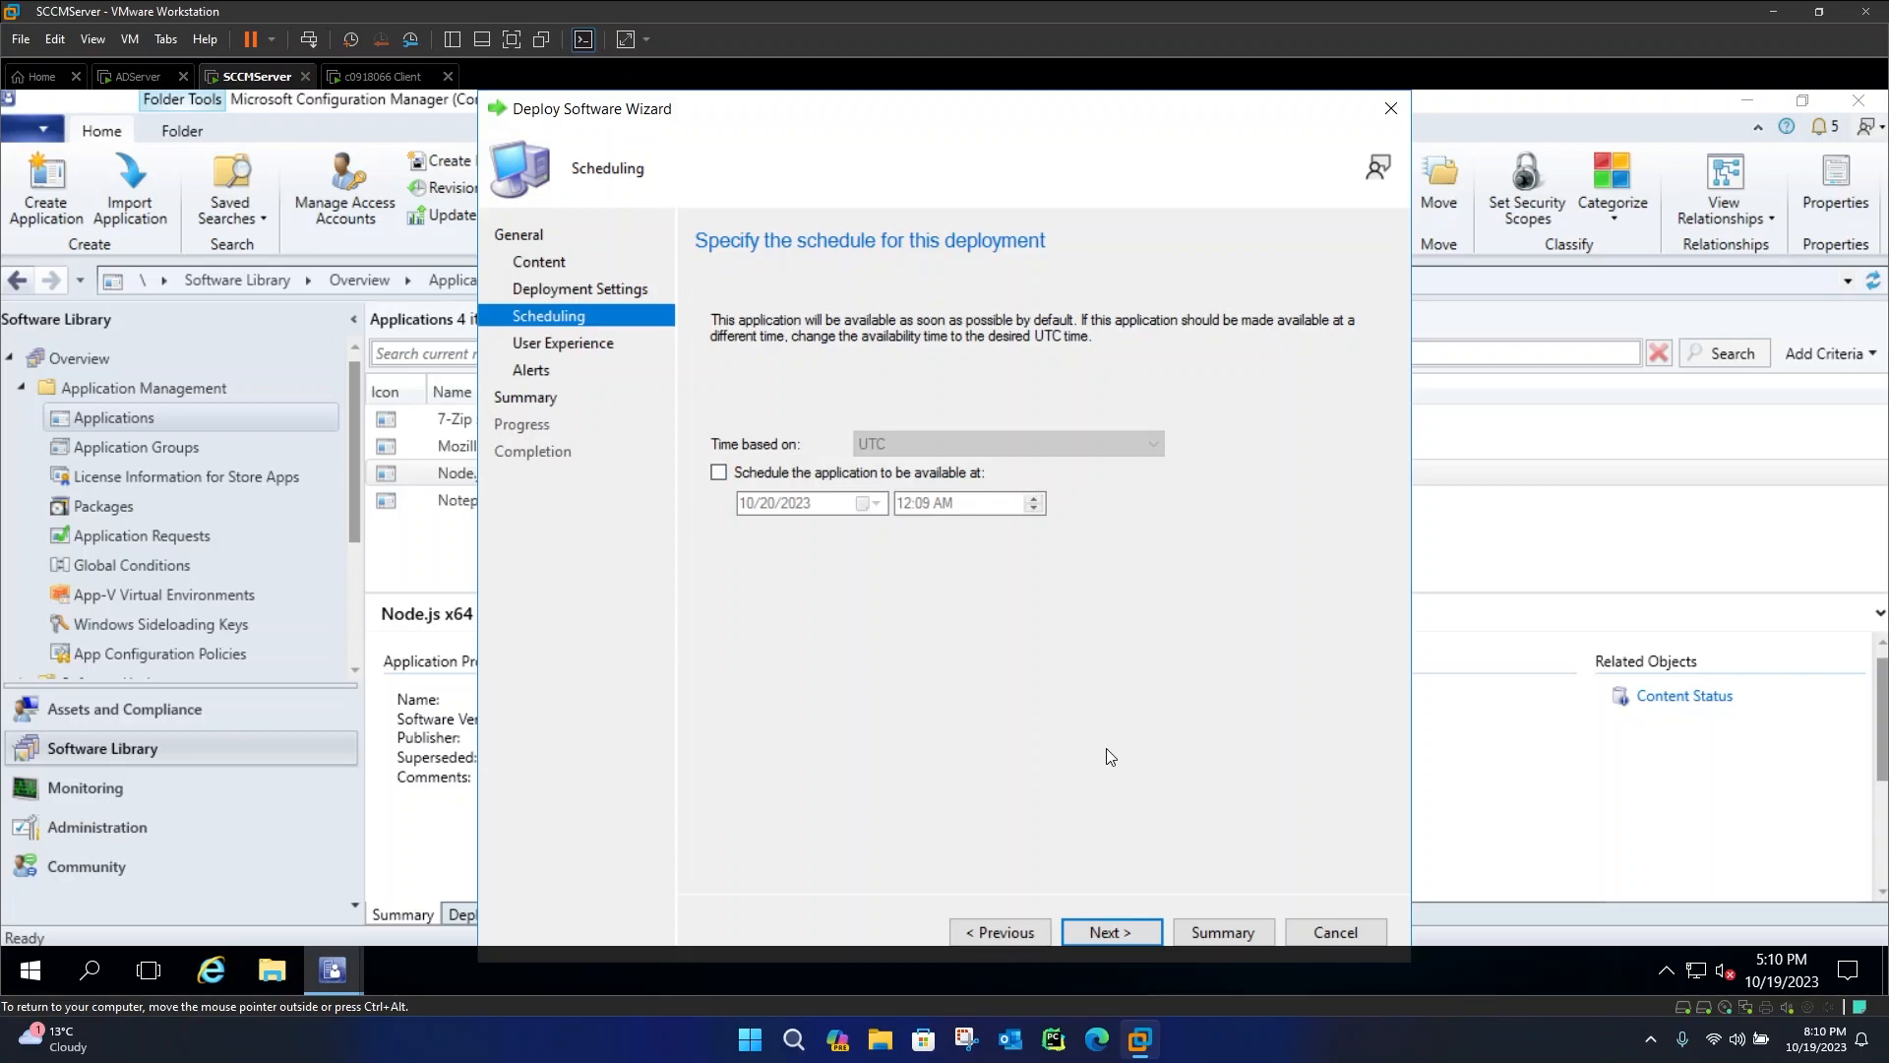
Keep the default schedule and set user notifications to display in Software Center and show all notifications
left_click(1104, 935)
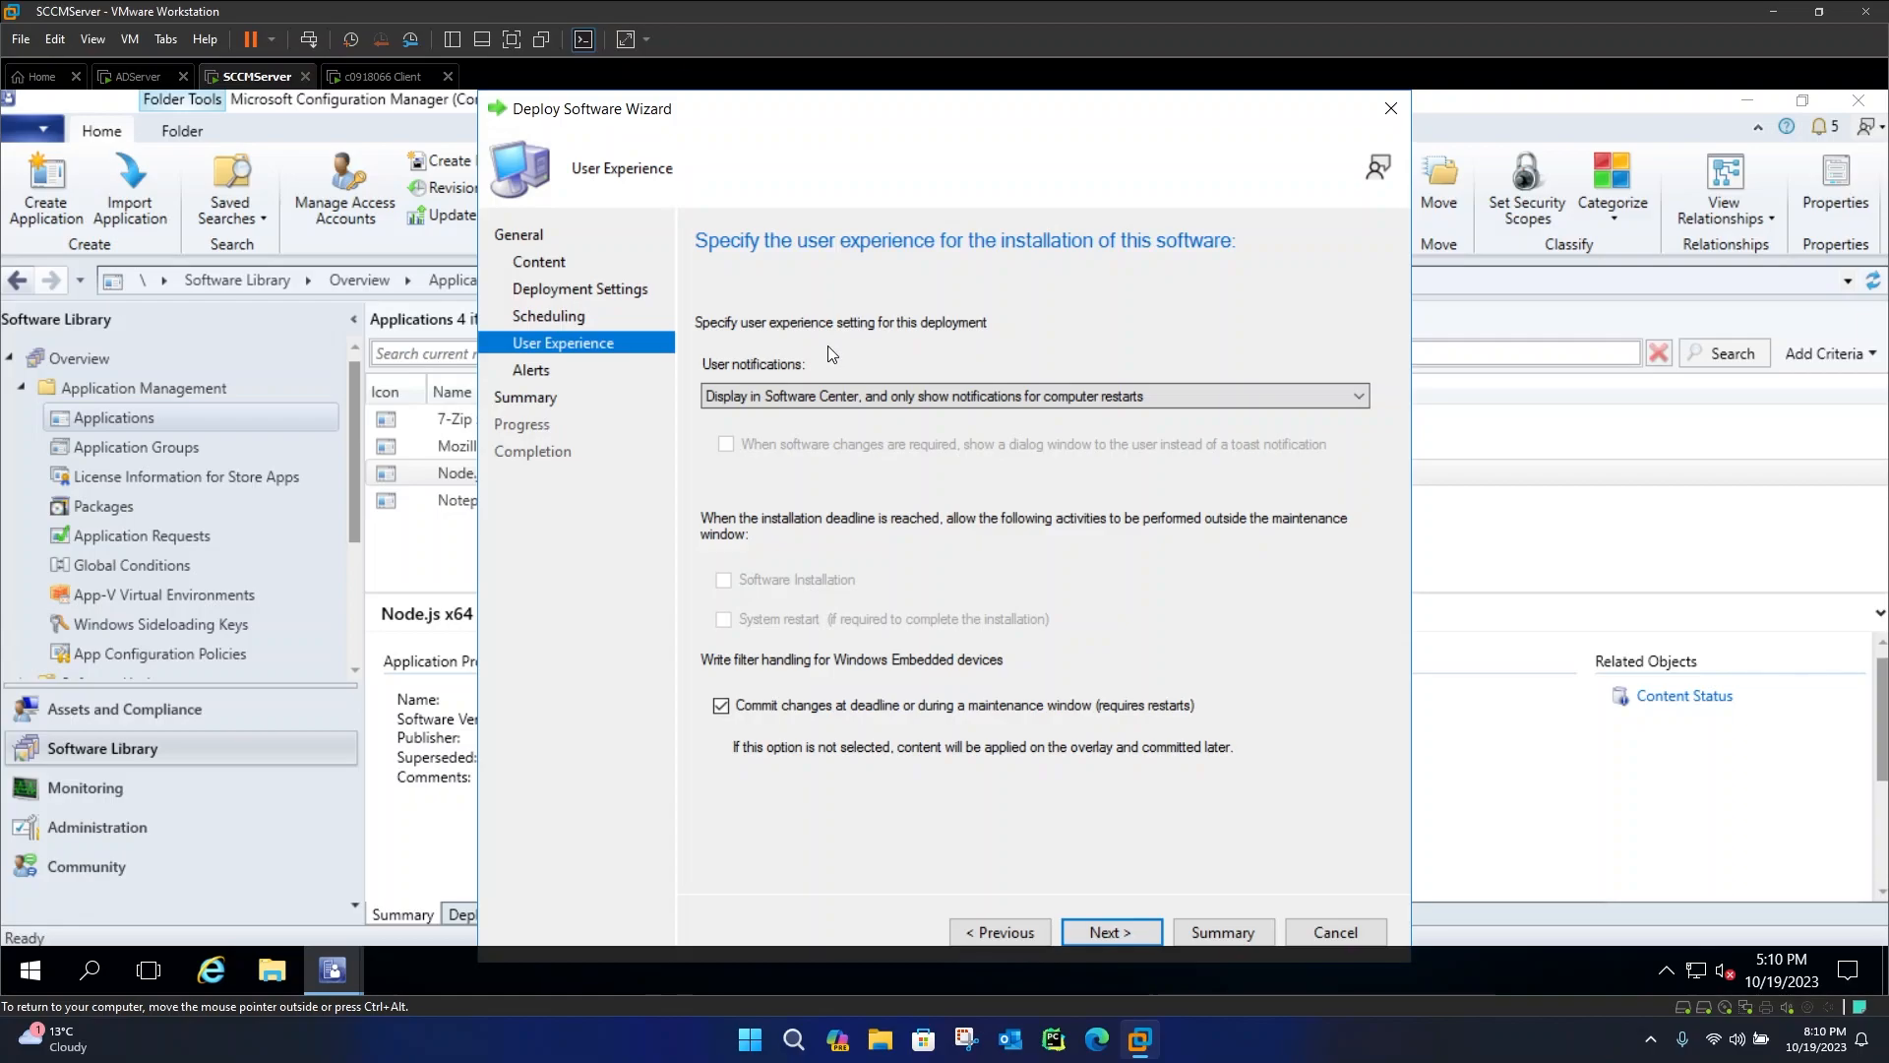
left_click(759, 397)
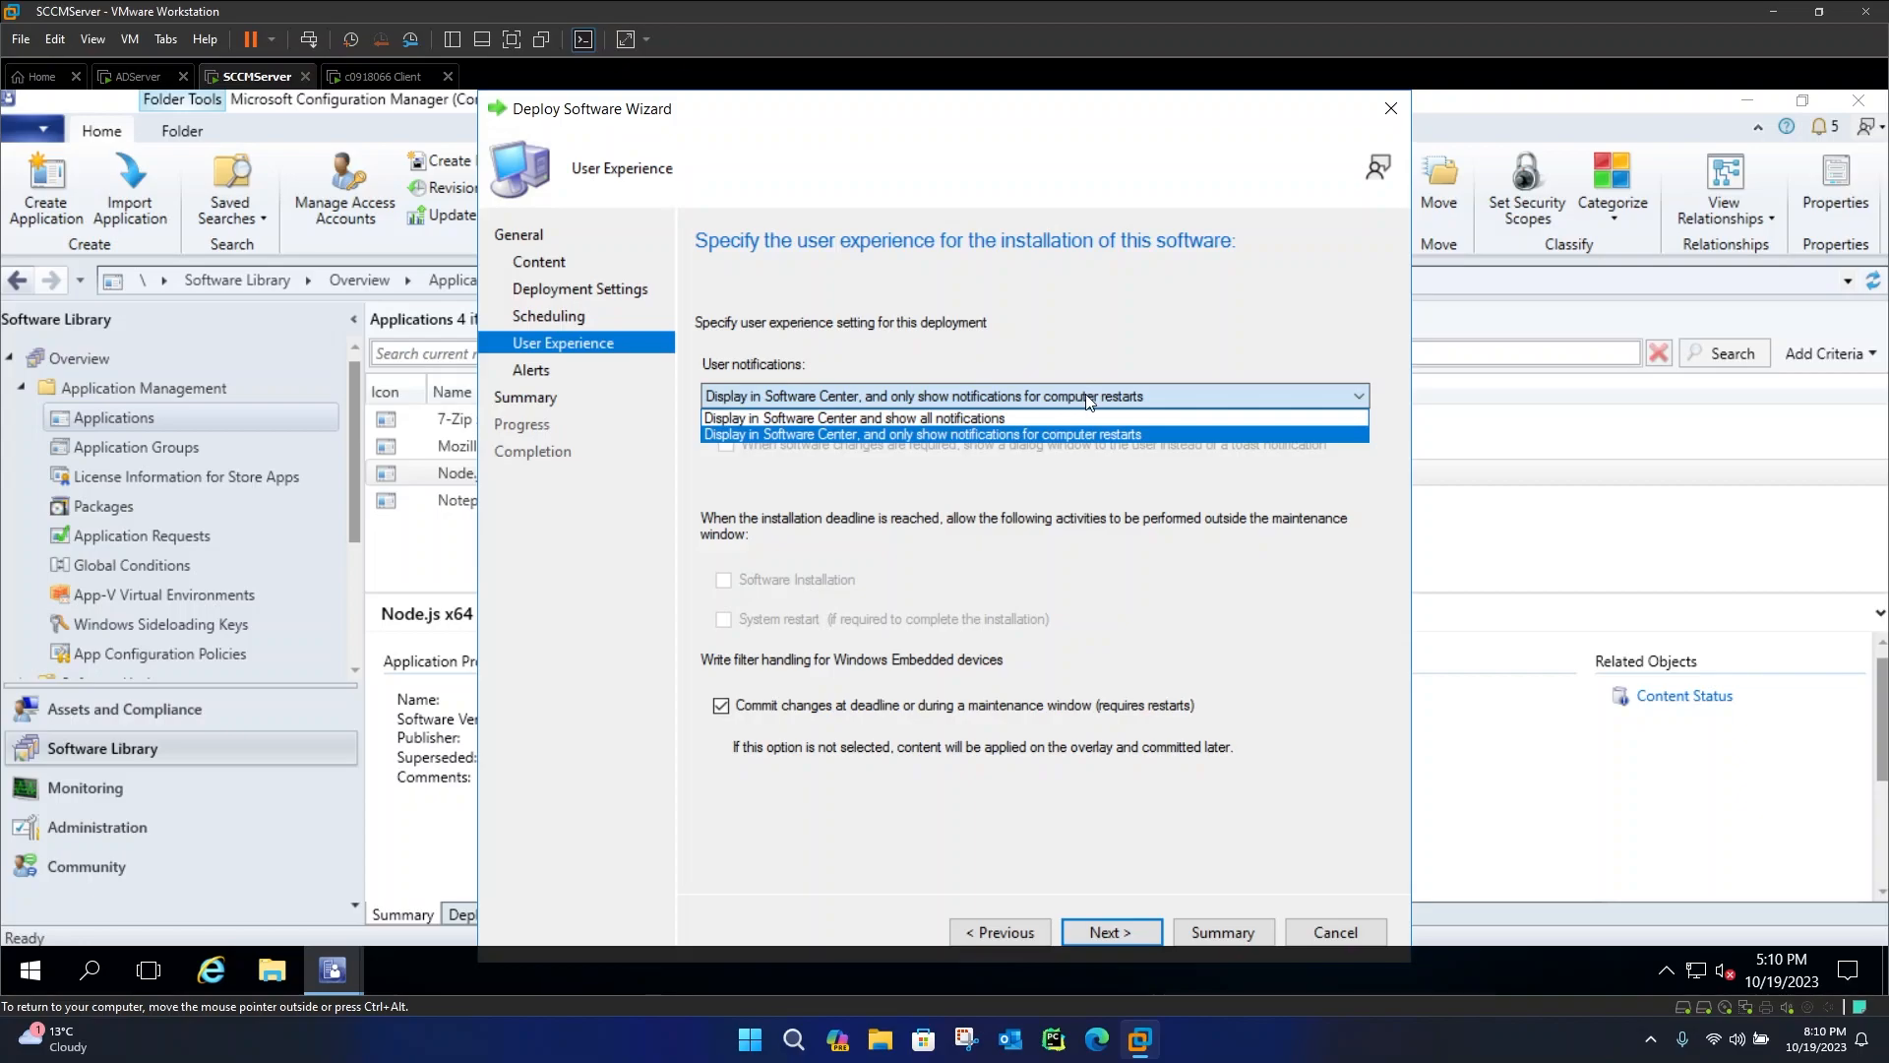
left_click(1023, 418)
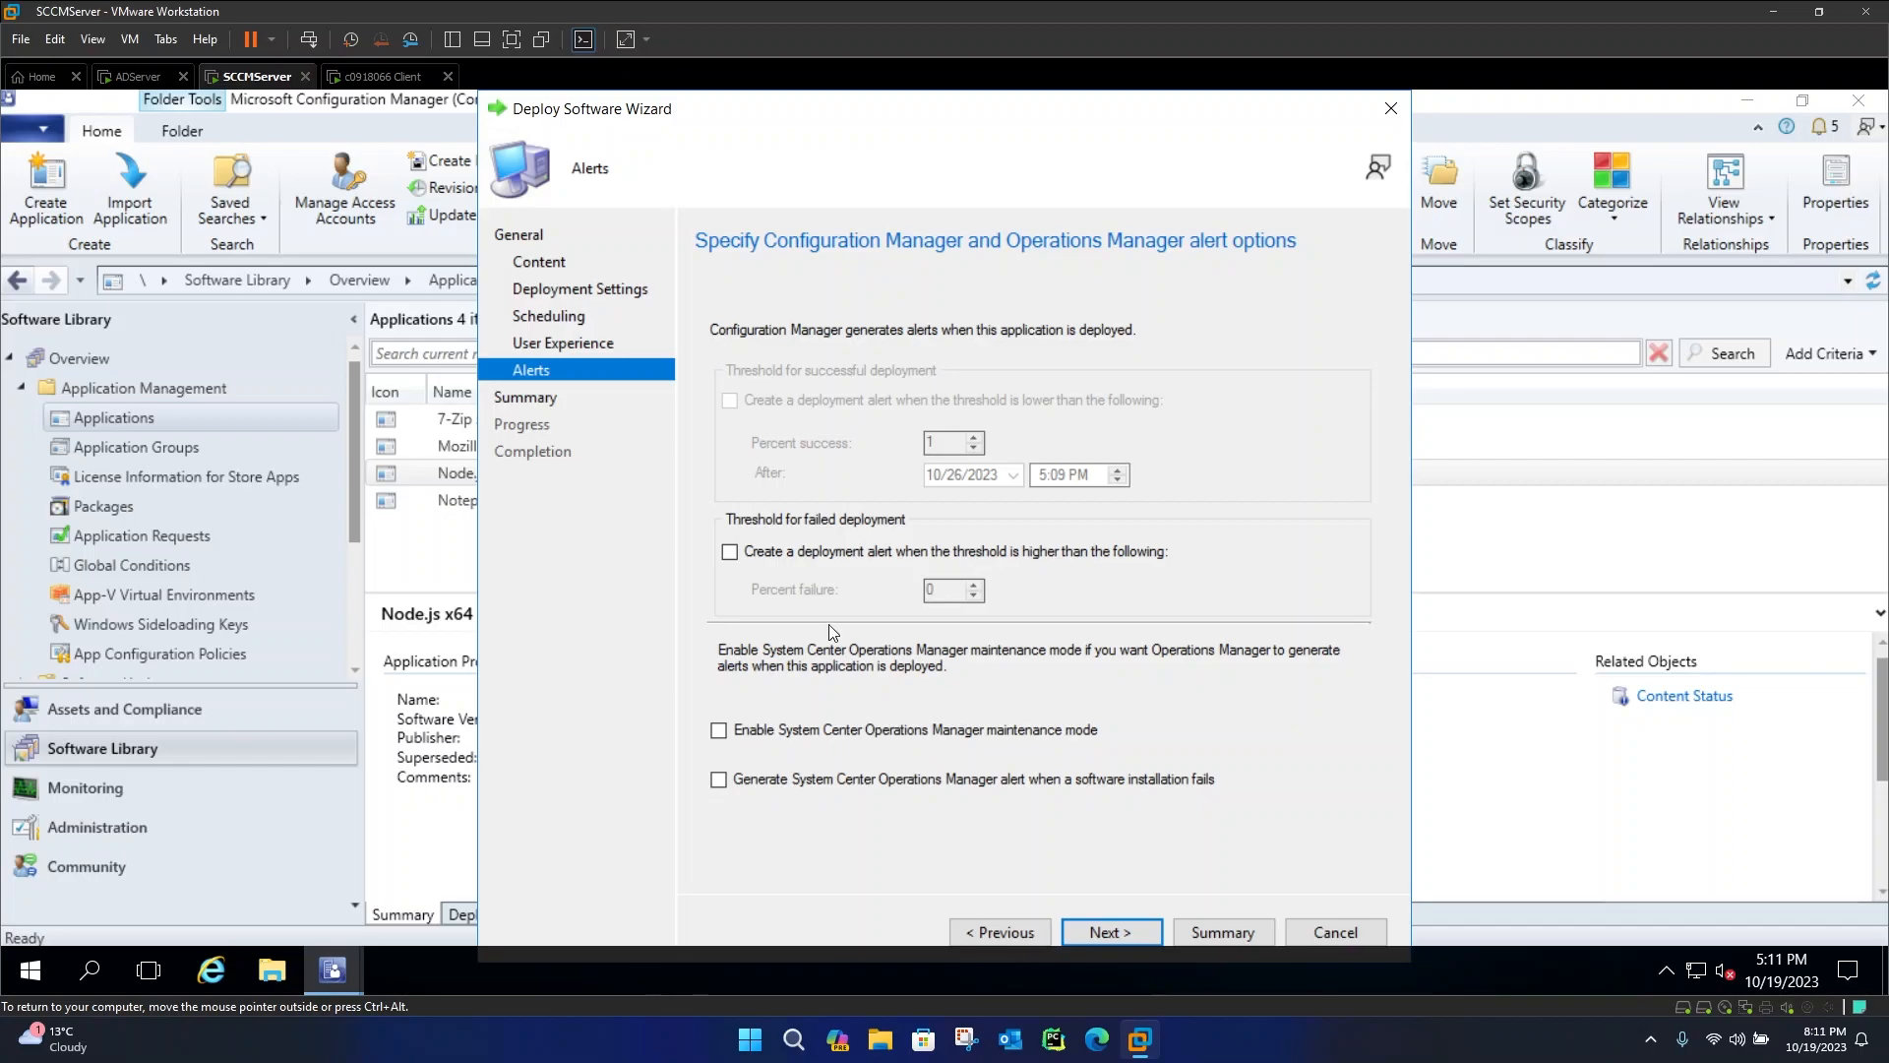
Finish the Deploy Software Wizard with default alerts, close it, and open the application's content status
left_click(1102, 927)
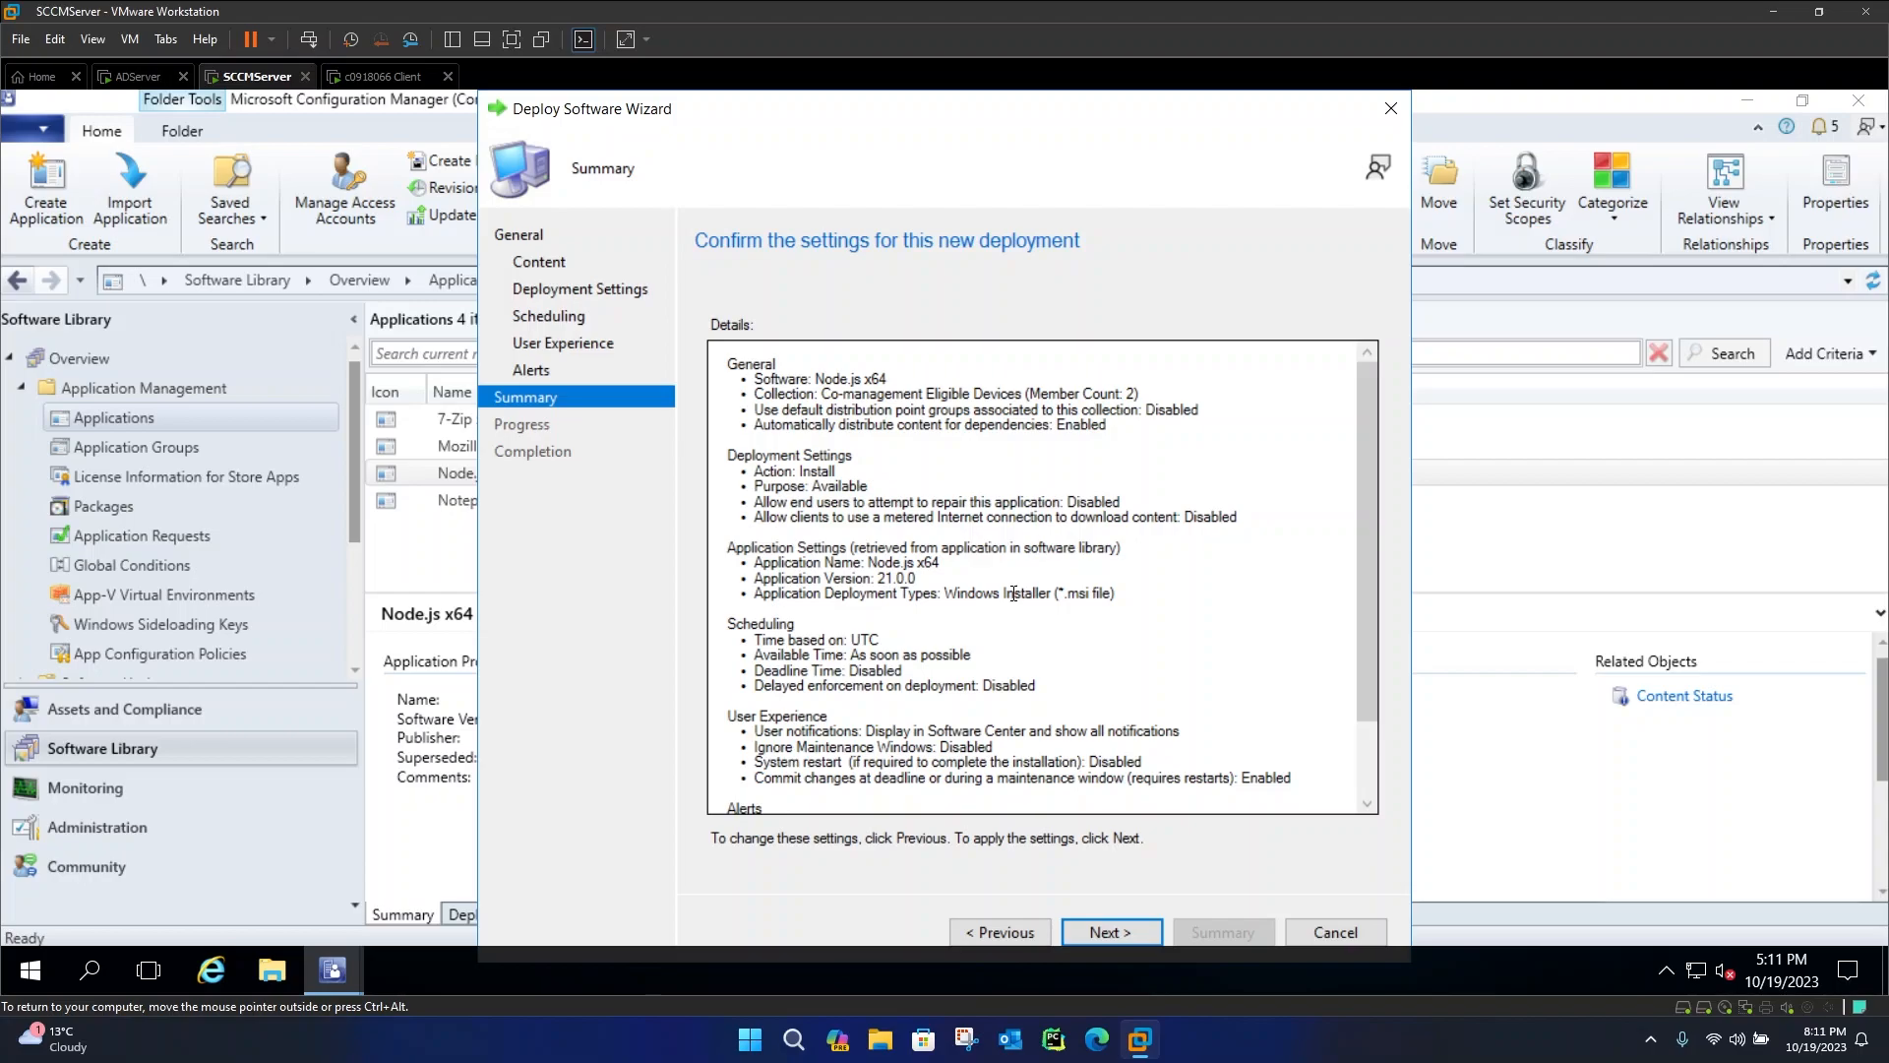
left_click(1108, 933)
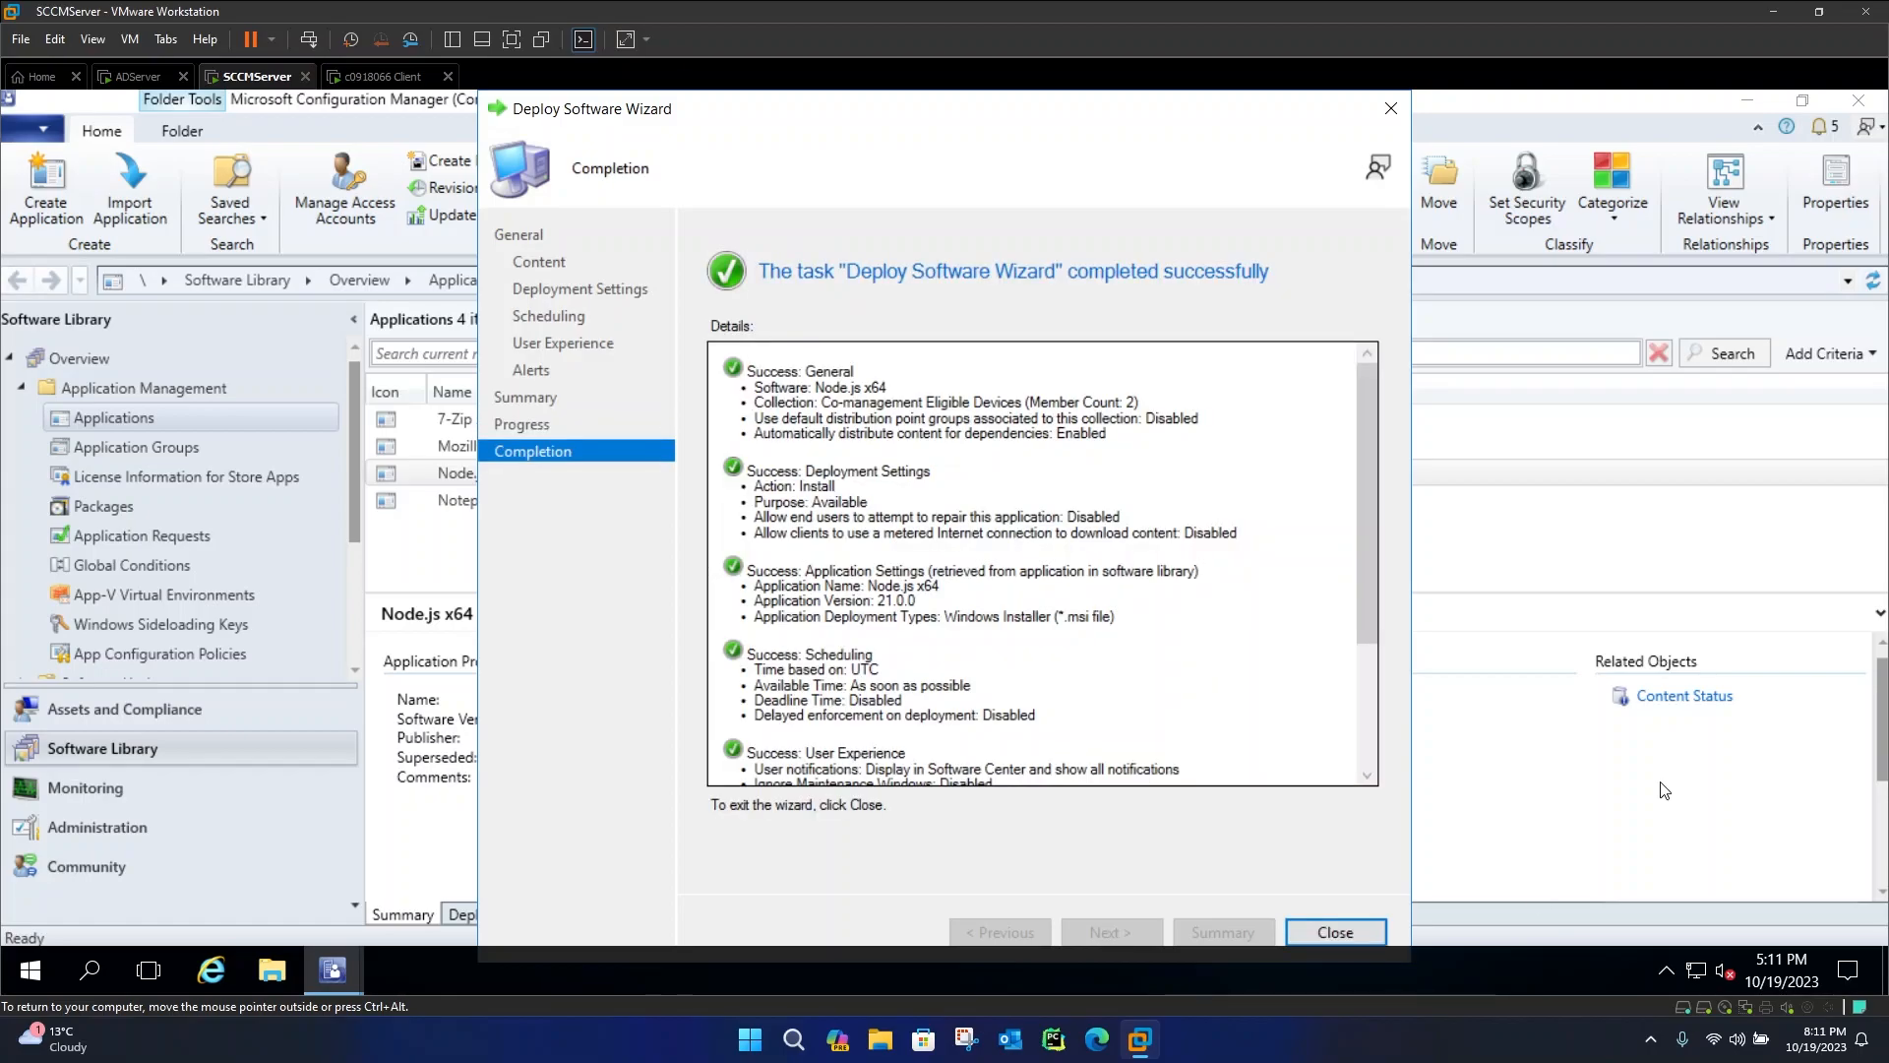
left_click(1335, 931)
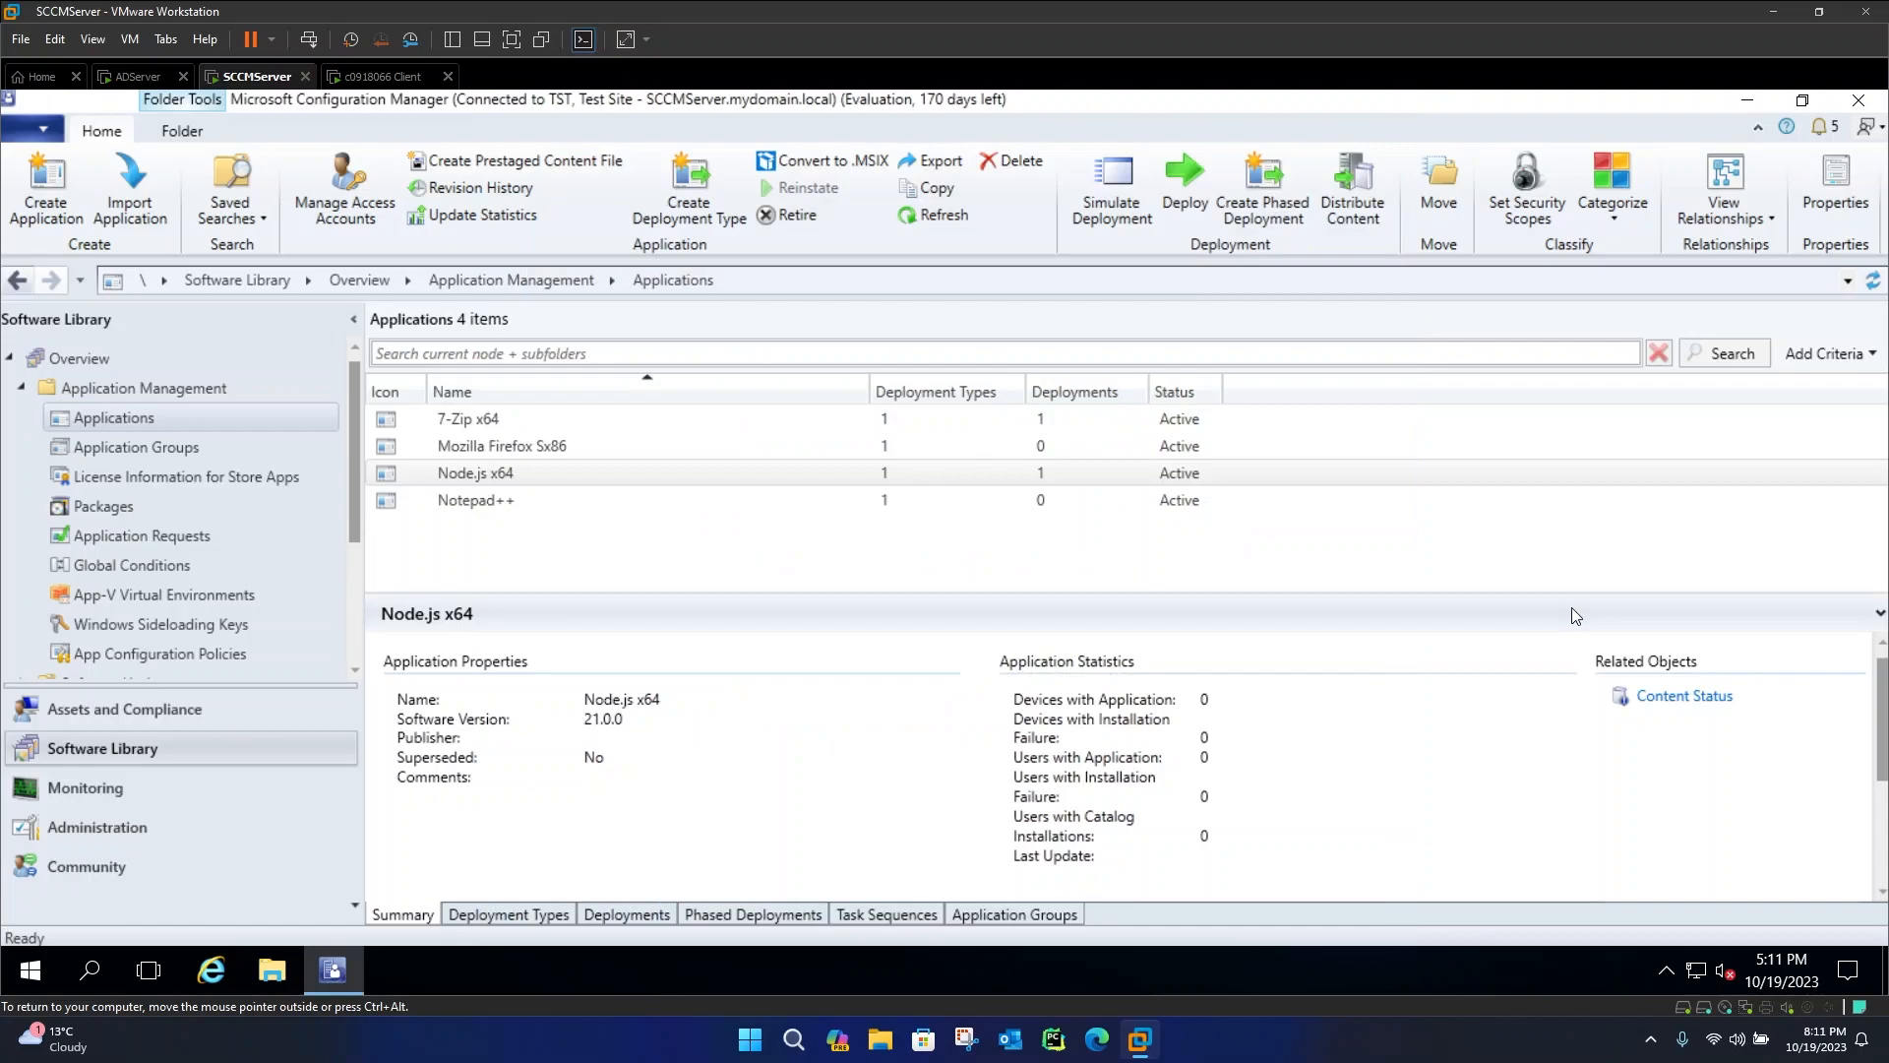
left_click(1684, 697)
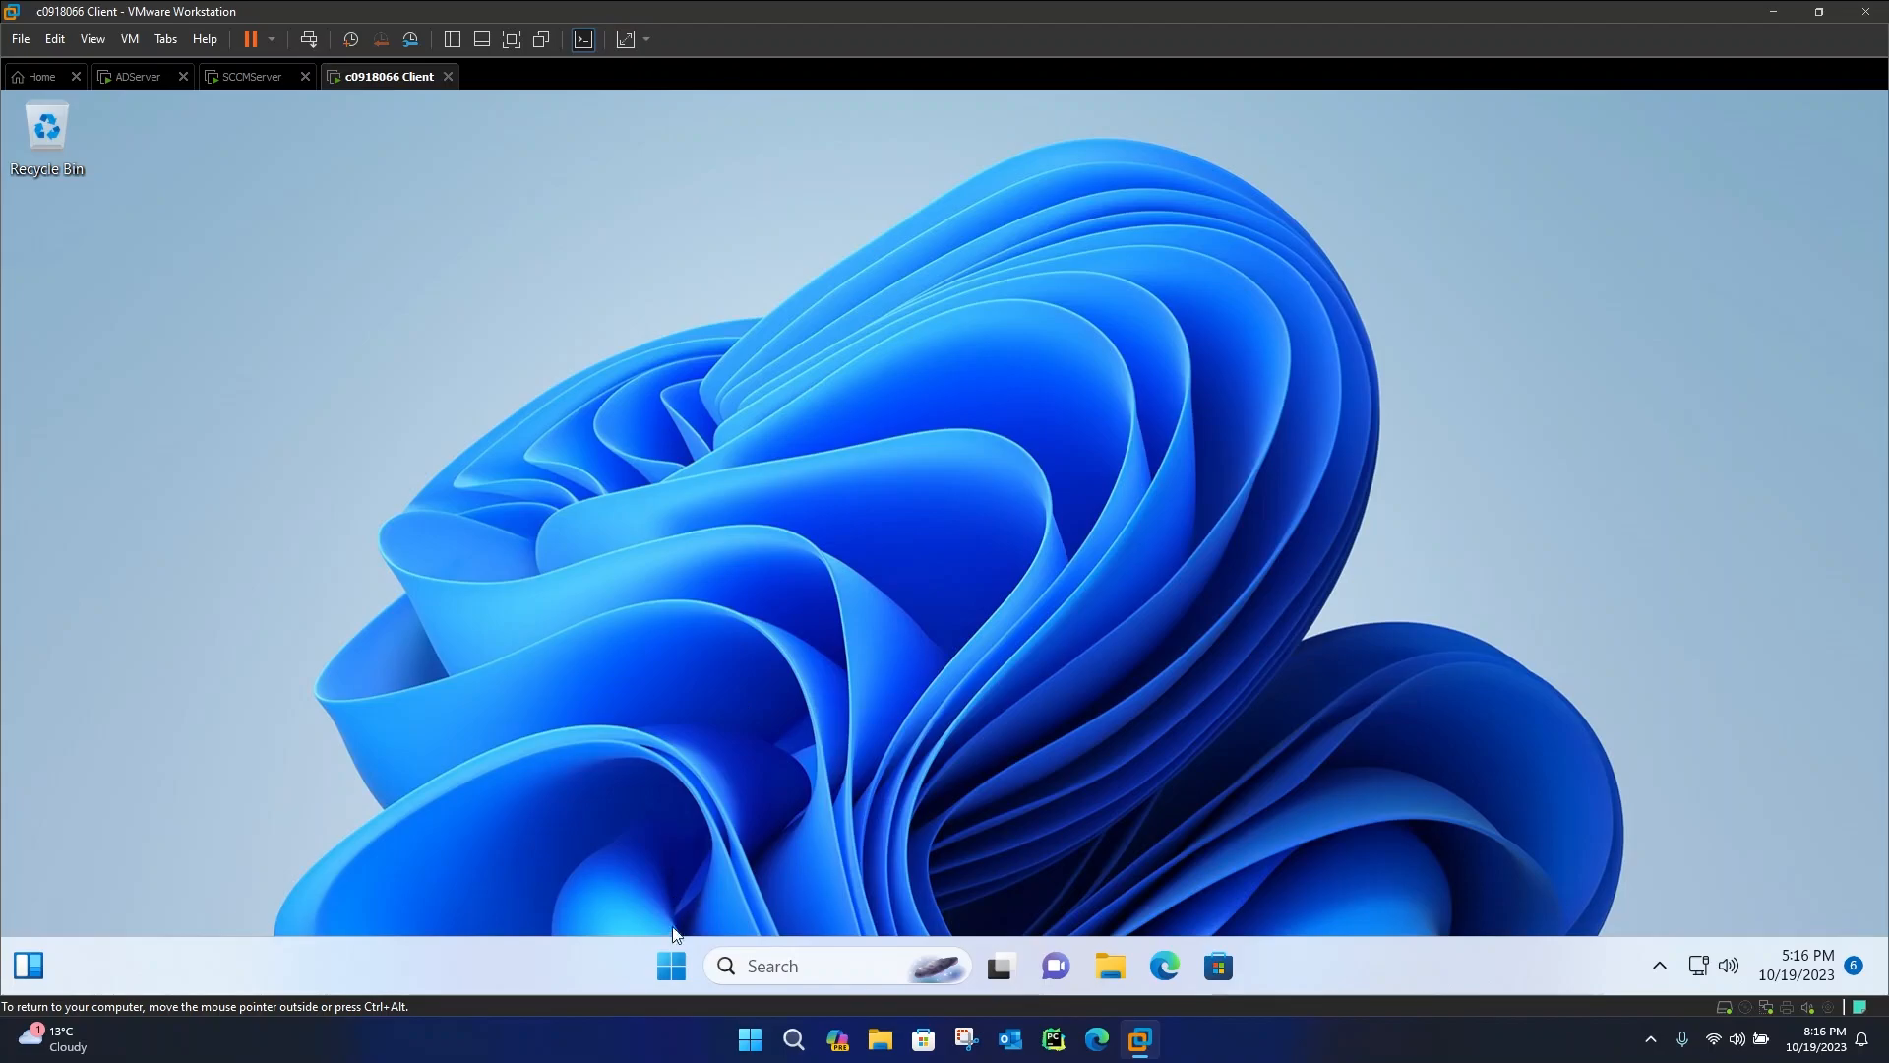
Switch to the client machine and open Software Center from the Start search
left_click(672, 970)
type("softwa")
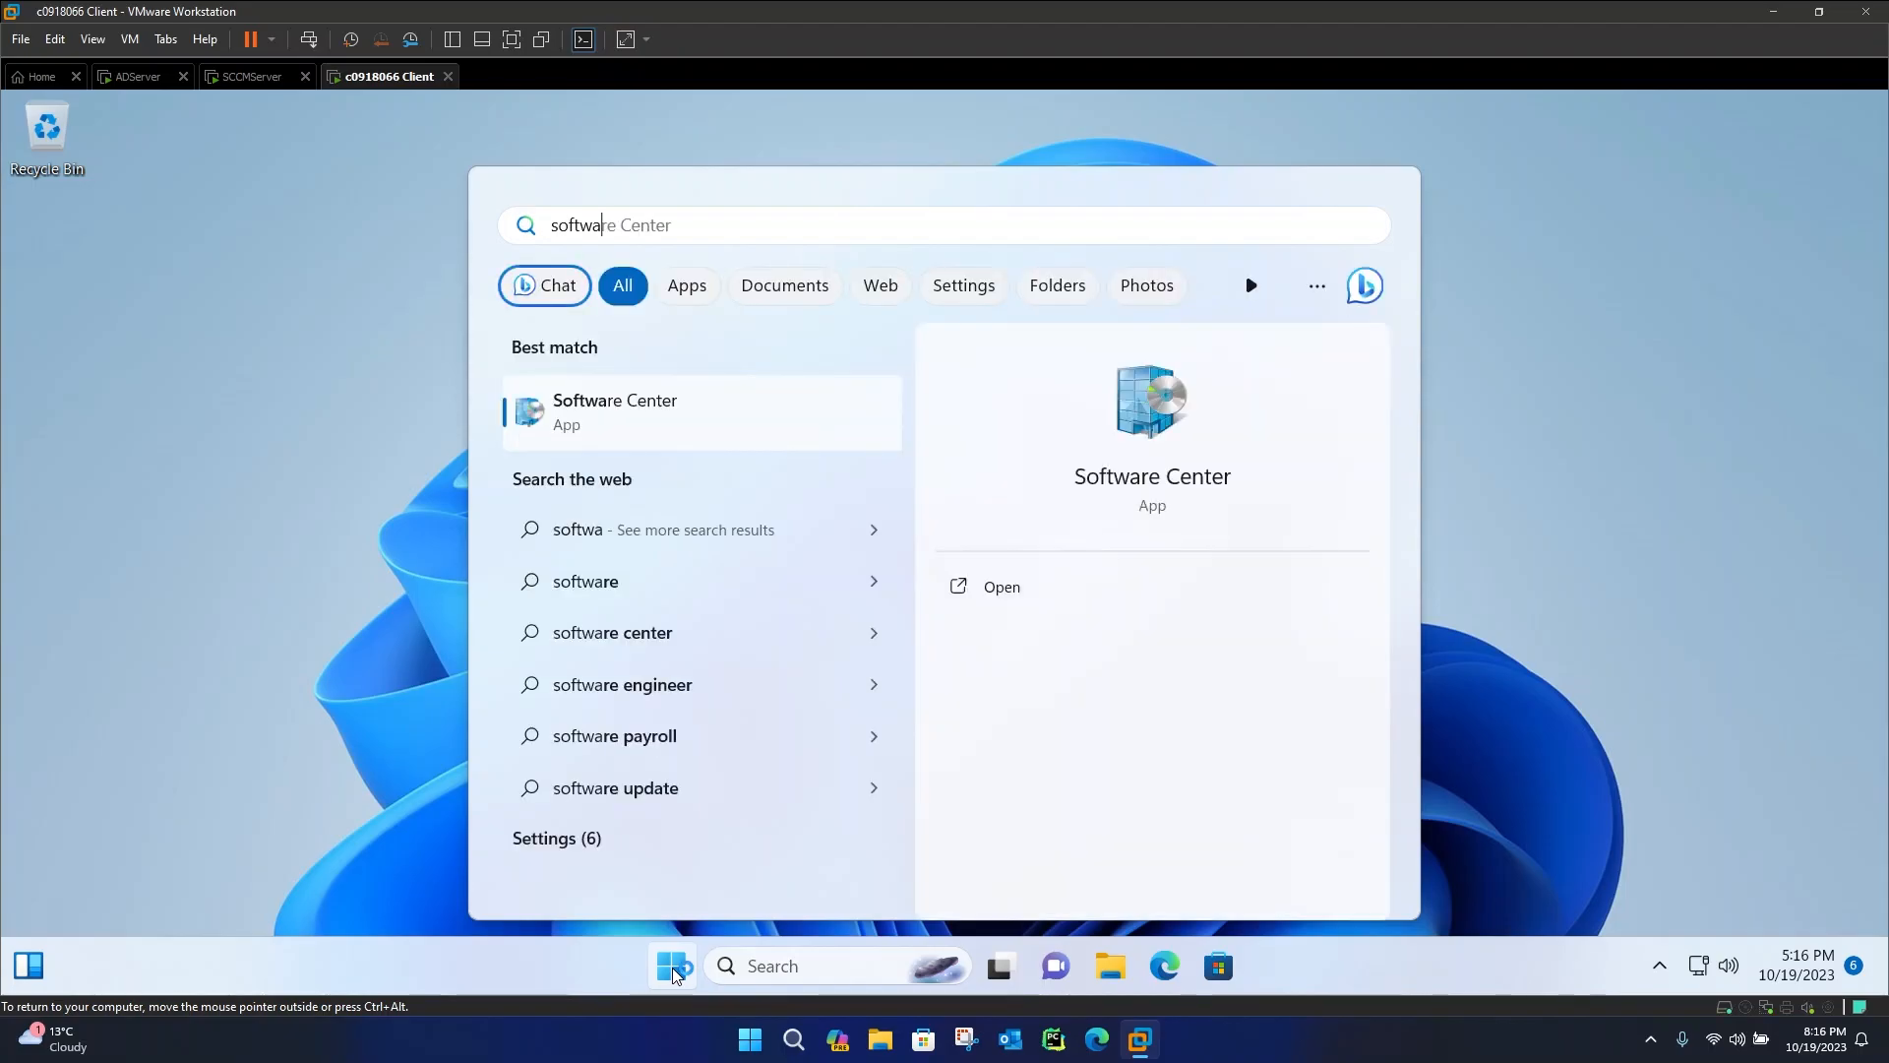
key("Return")
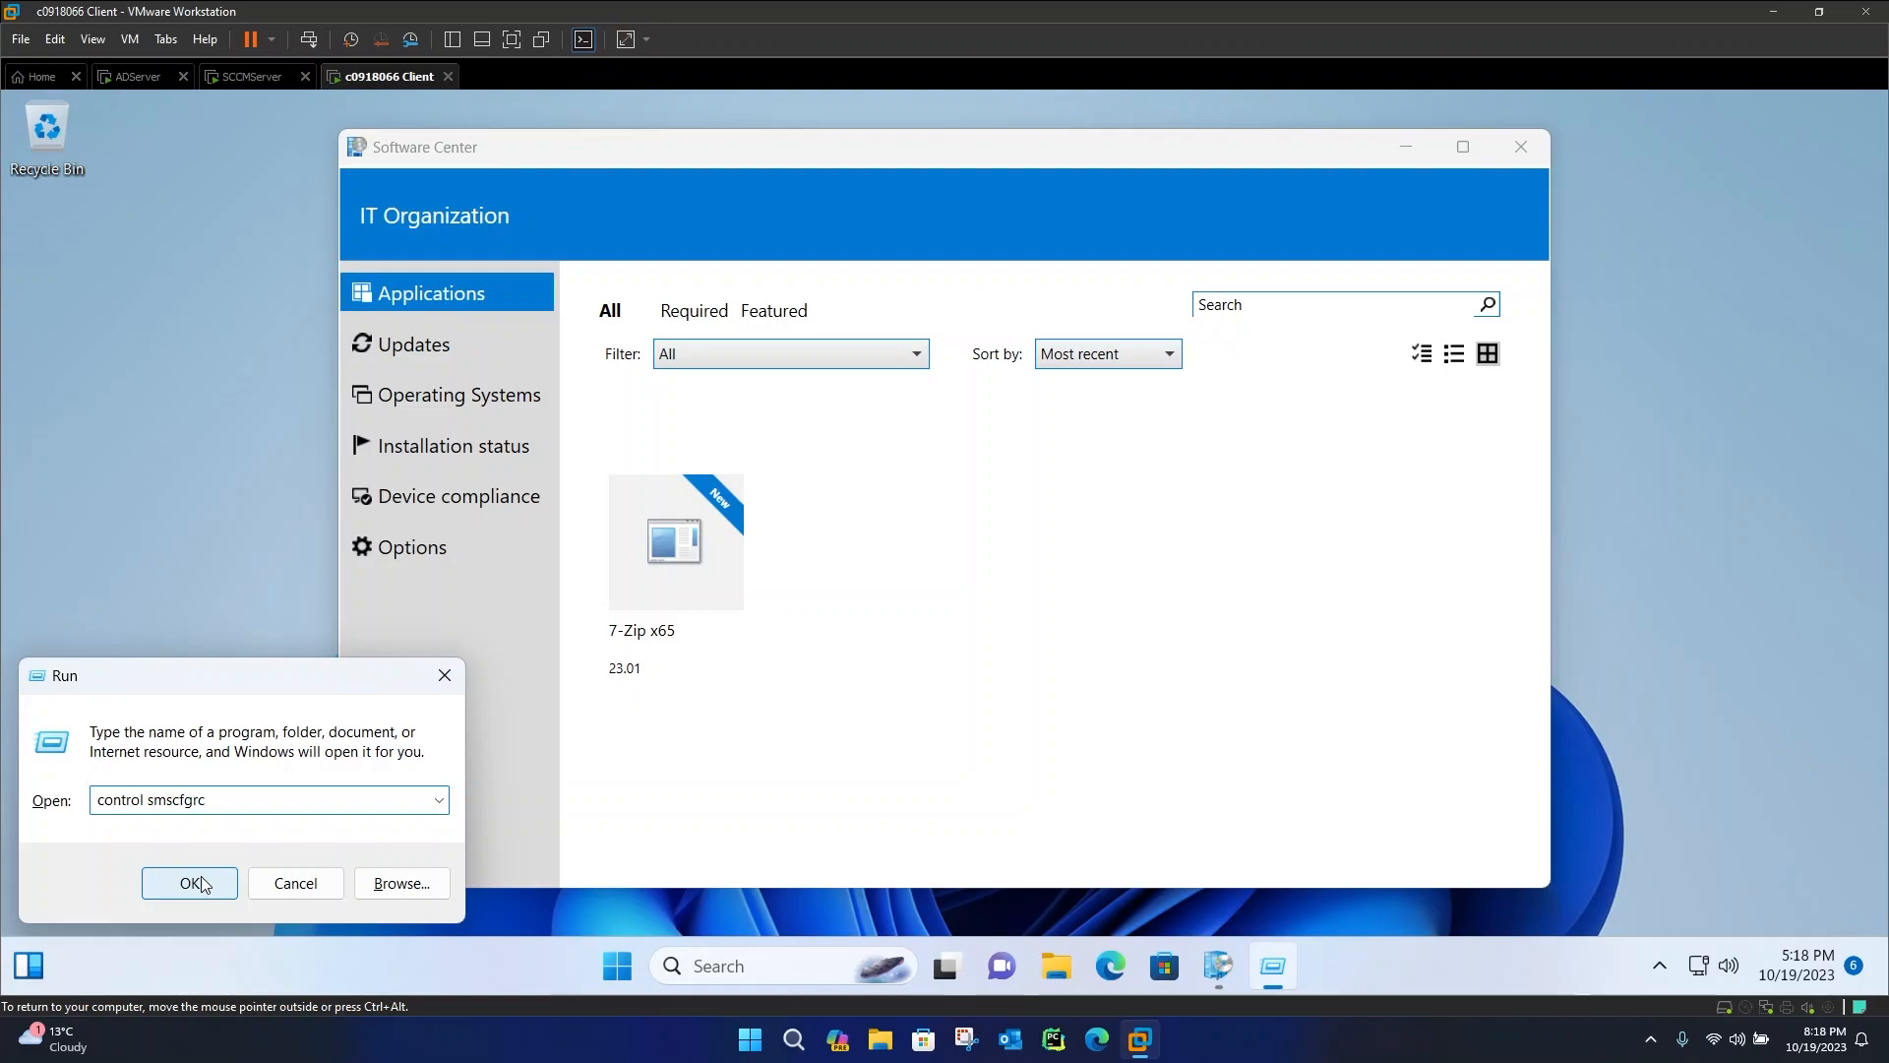
Open Configuration Manager Properties with control smscfgrc and run the Machine Policy Retrieval & Evaluation Cycle
left_click(190, 883)
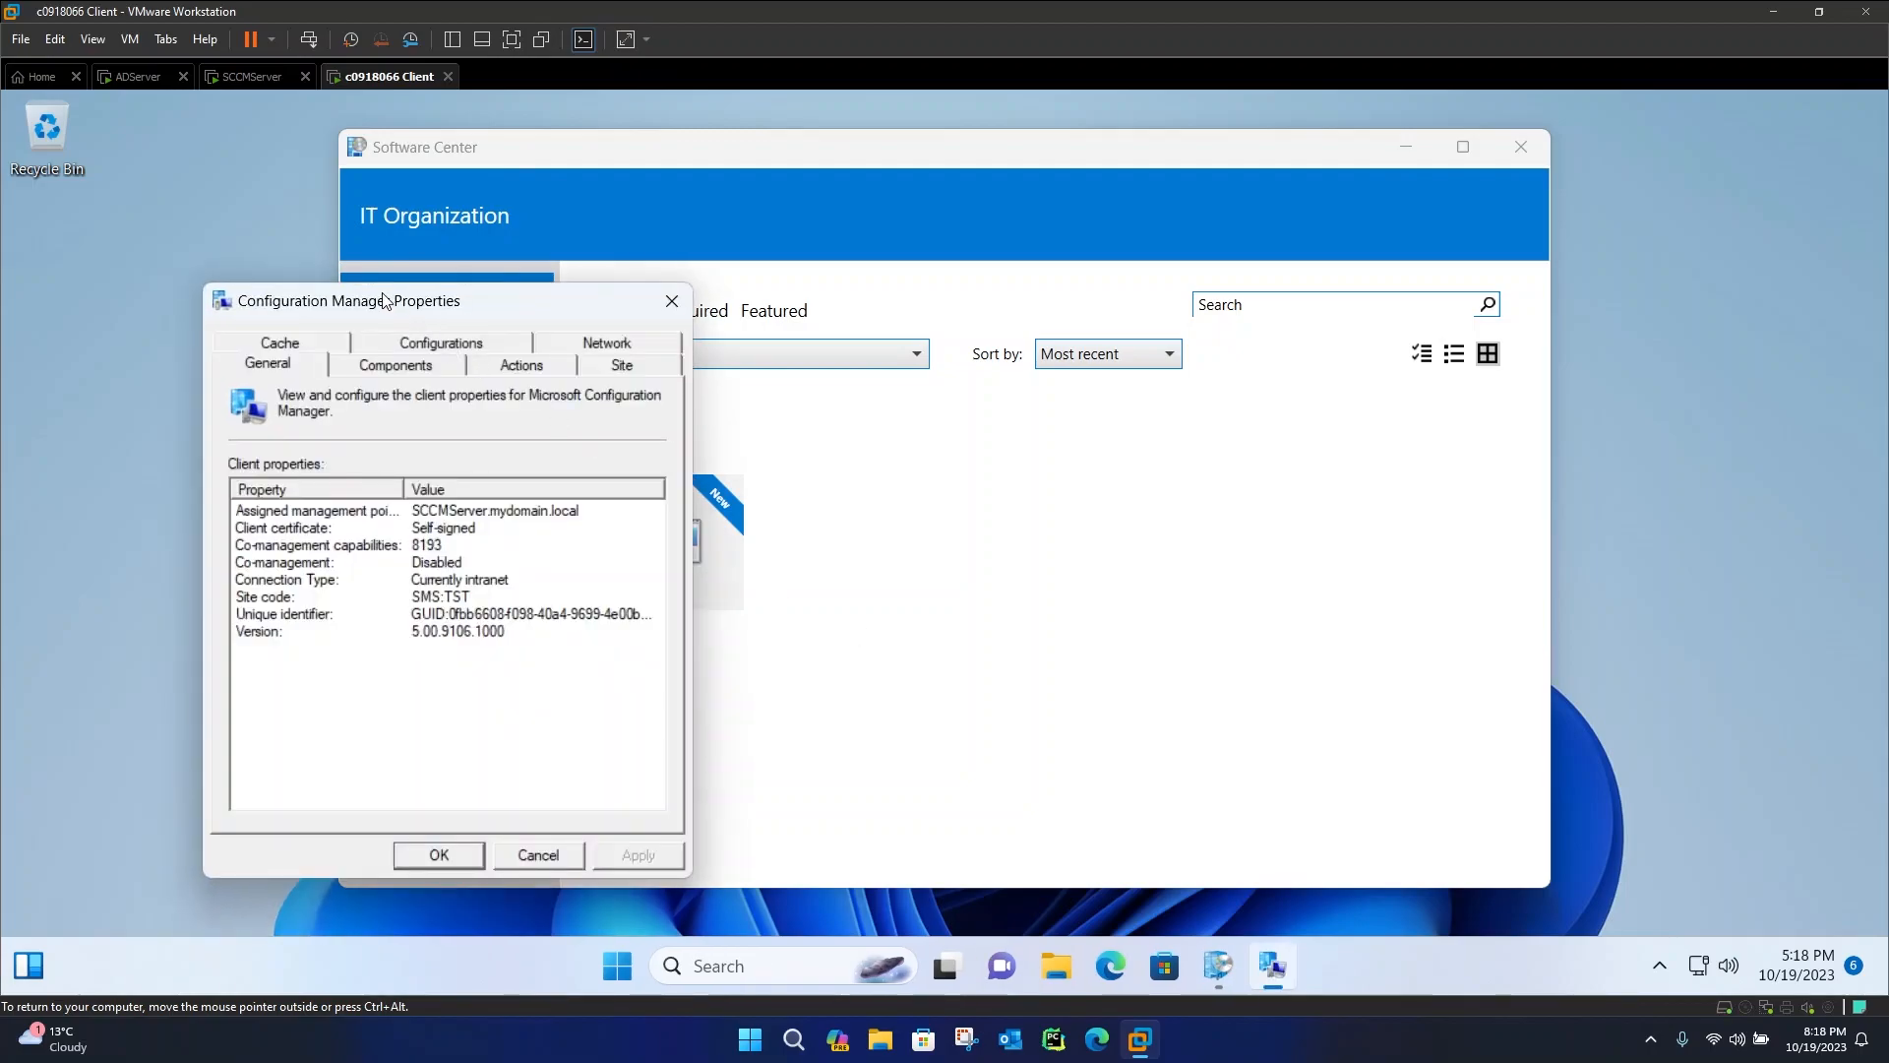
left_click(498, 364)
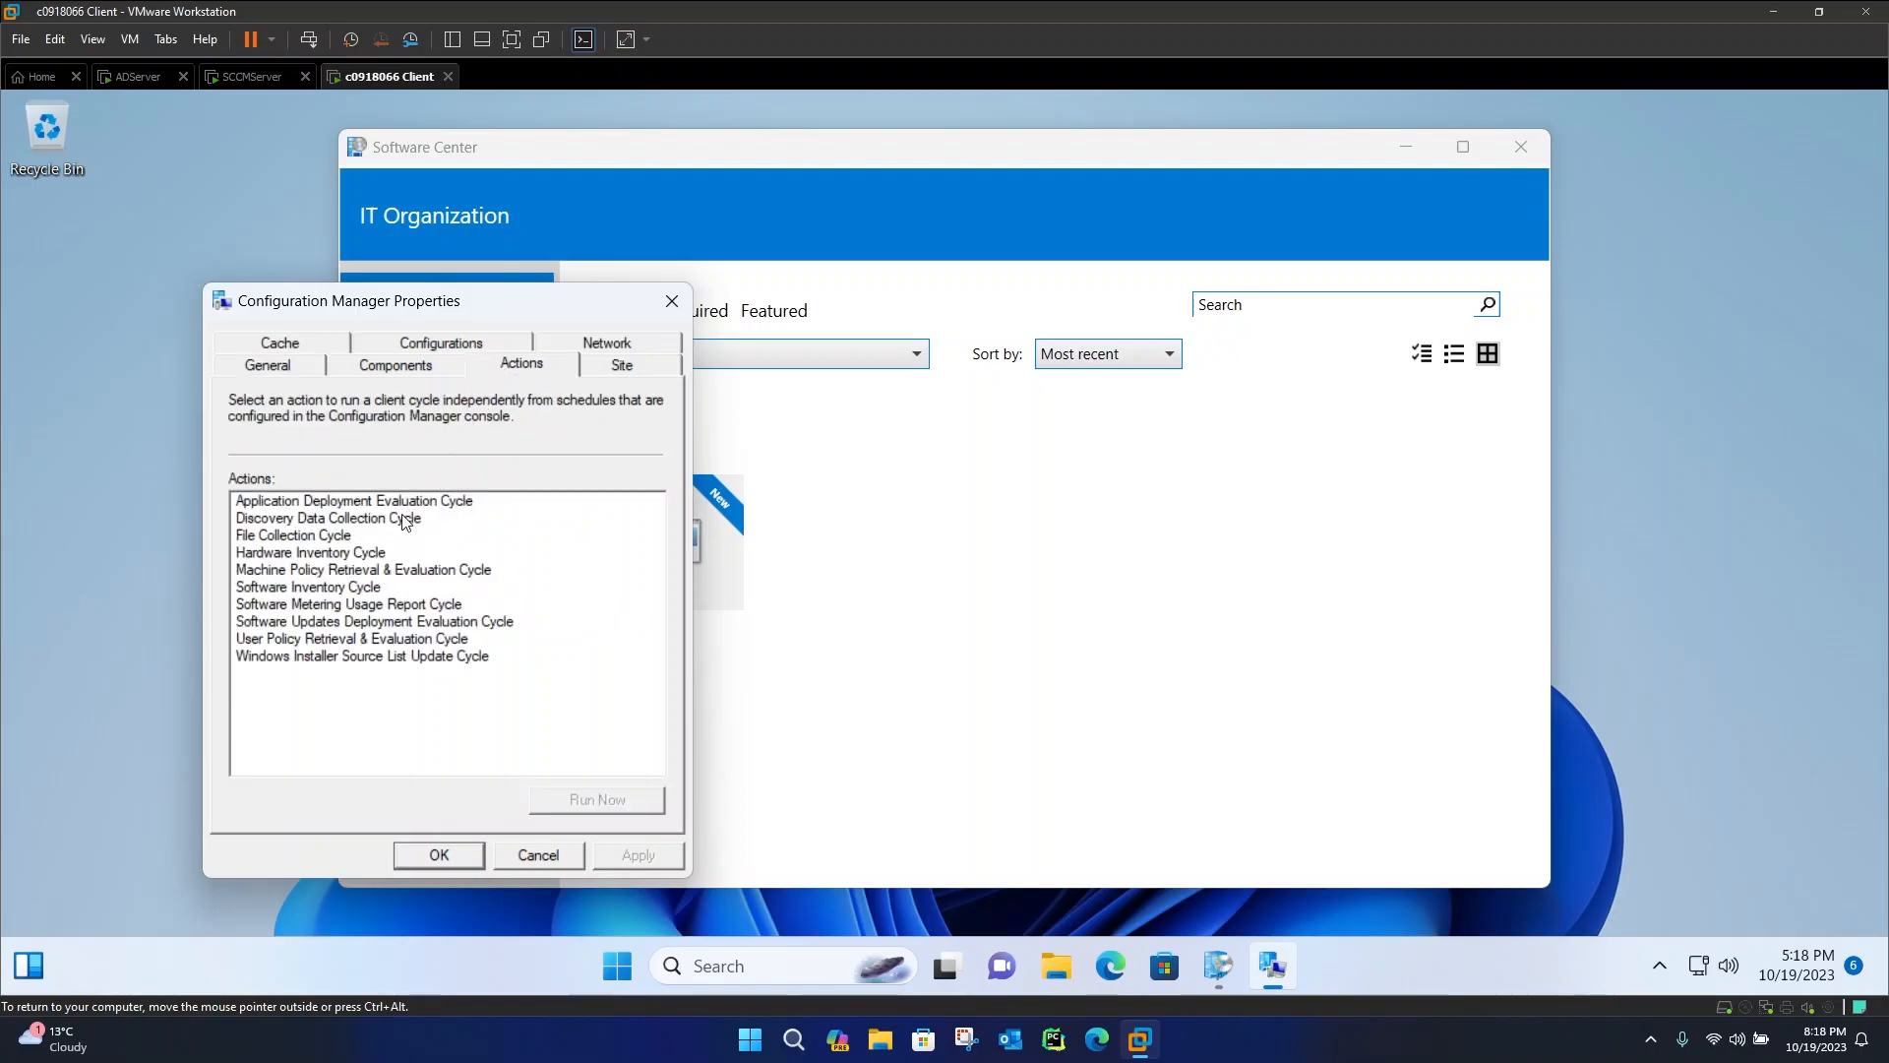
left_click(362, 571)
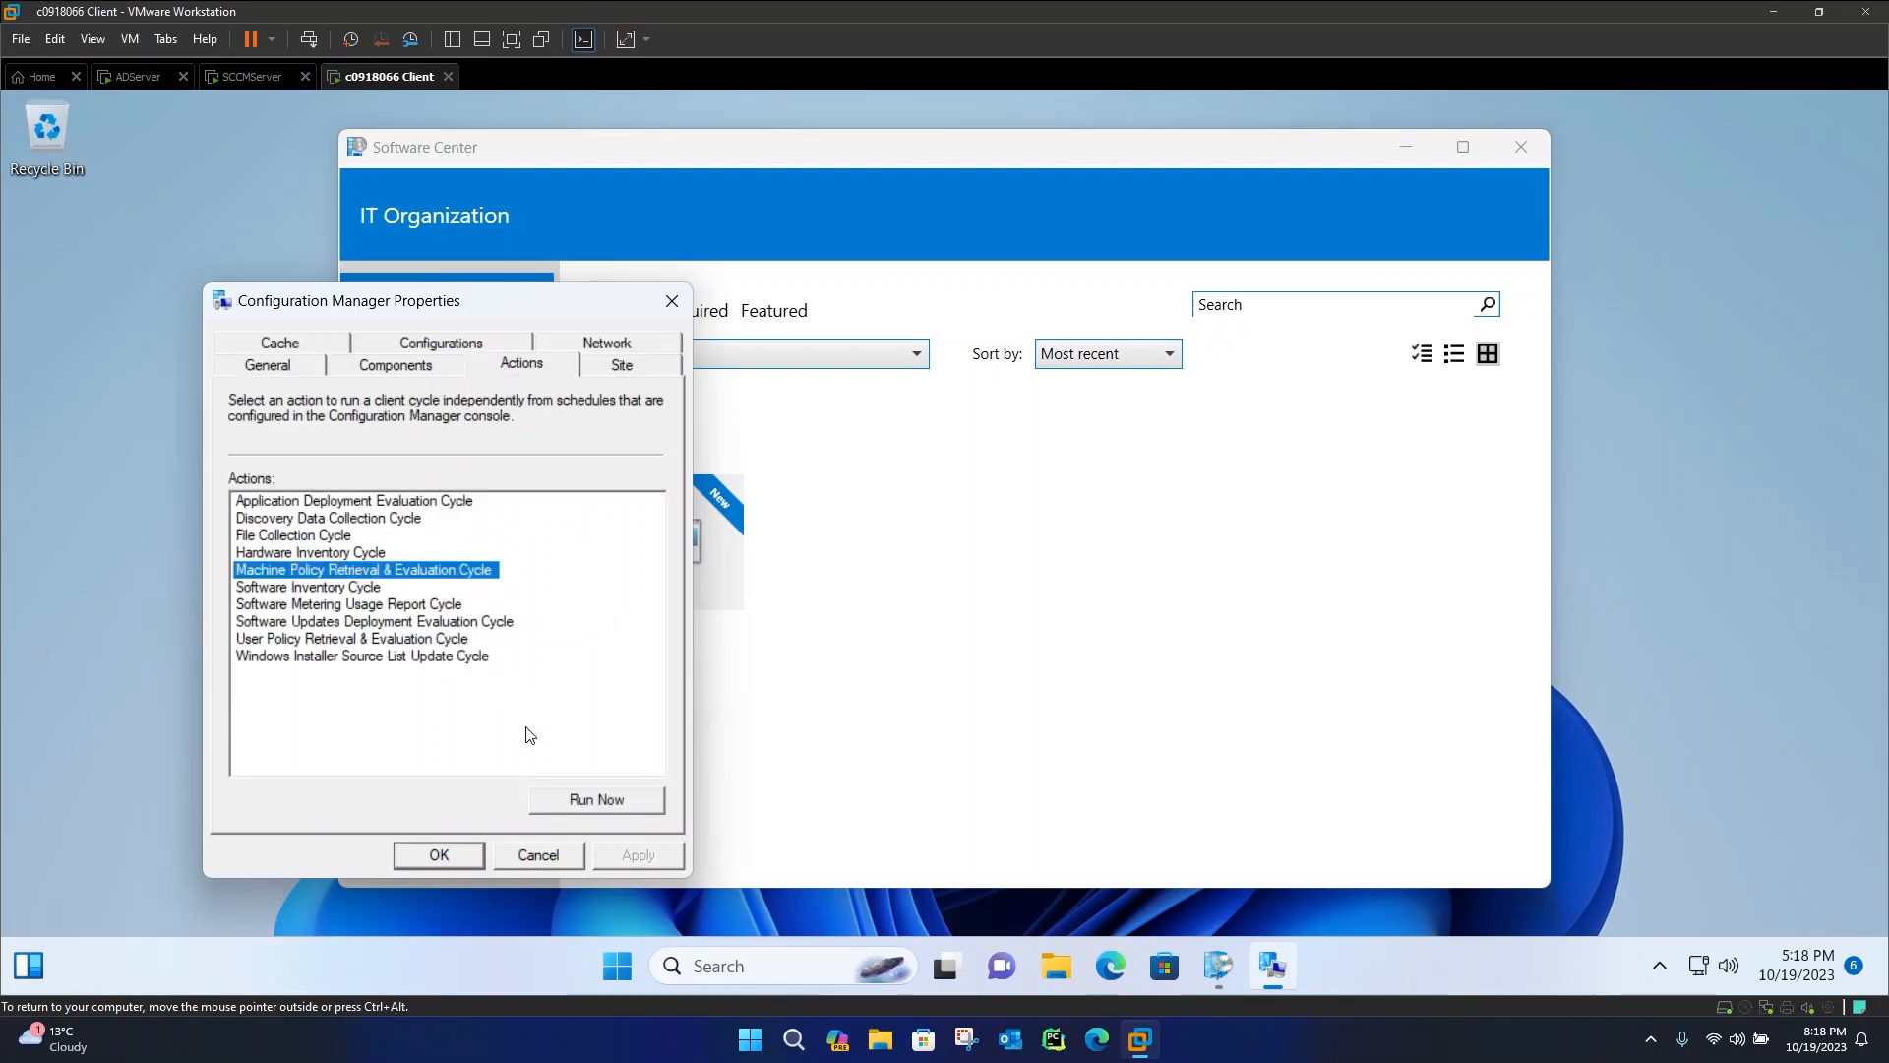
left_click(577, 801)
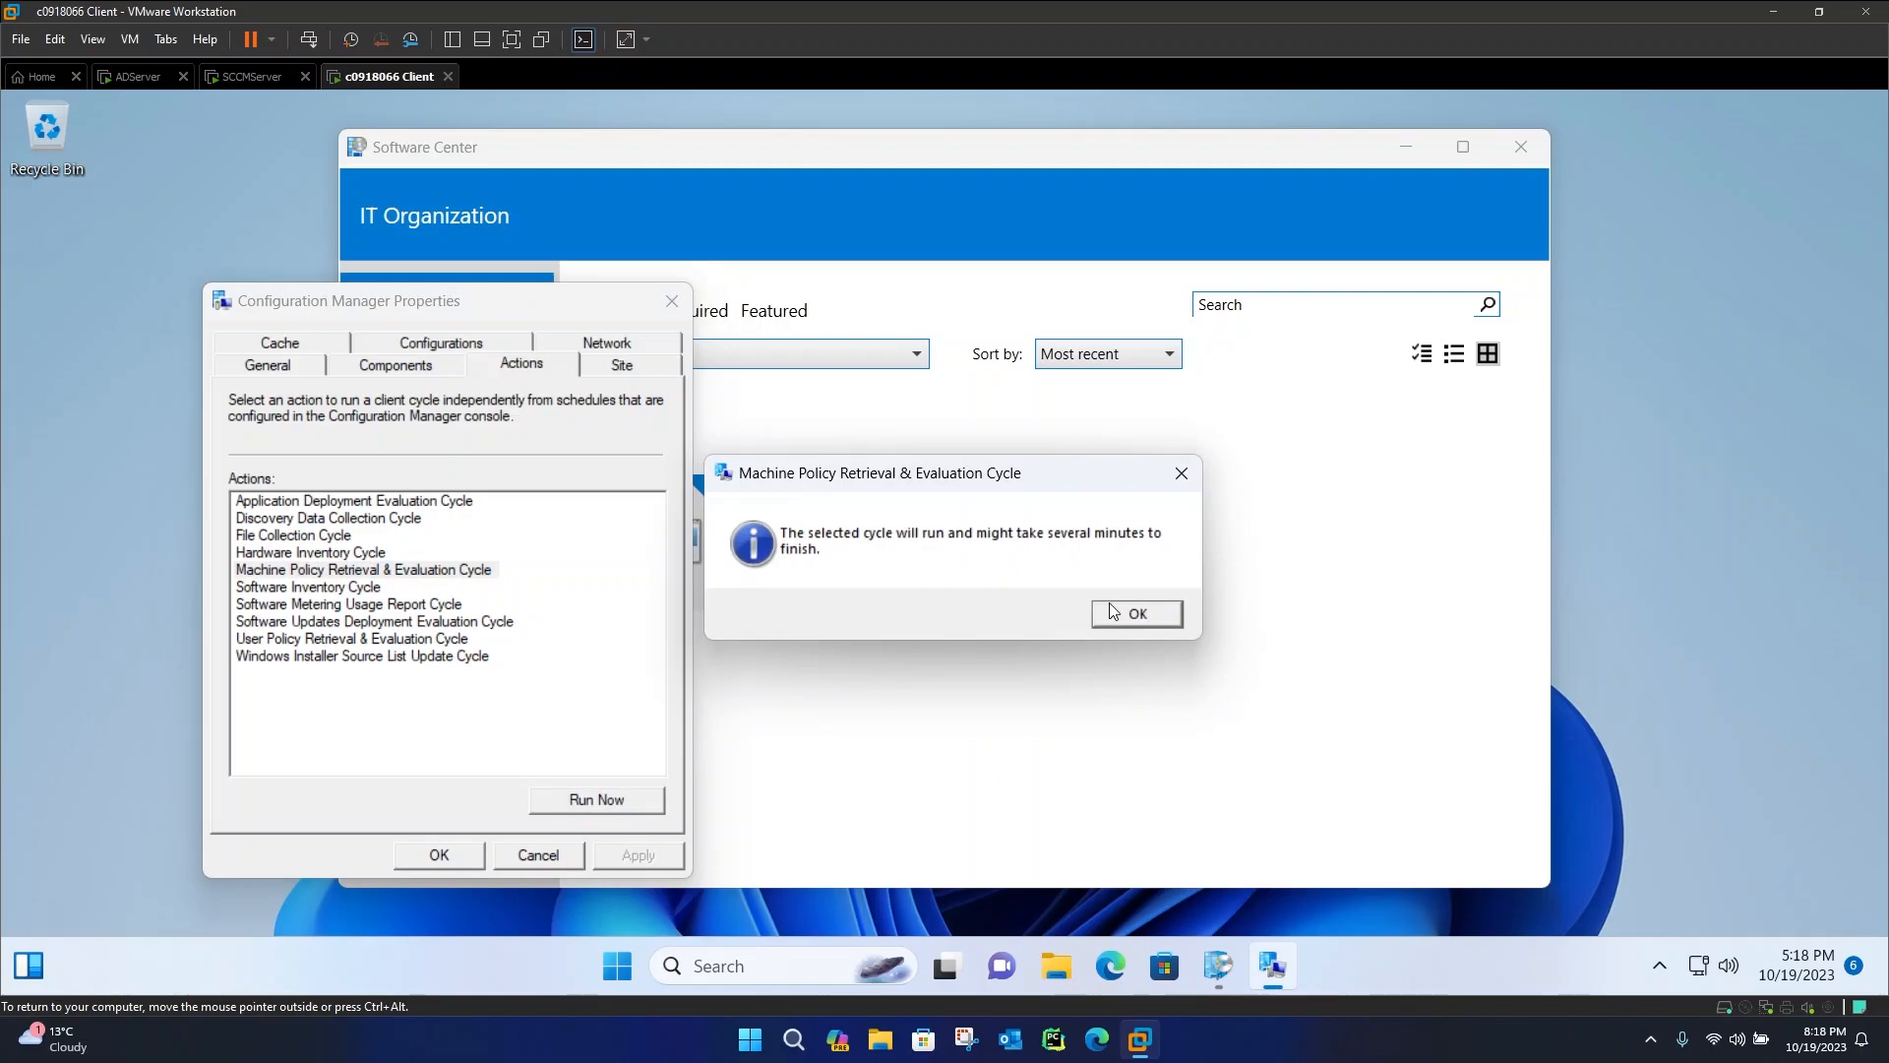
left_click(1132, 617)
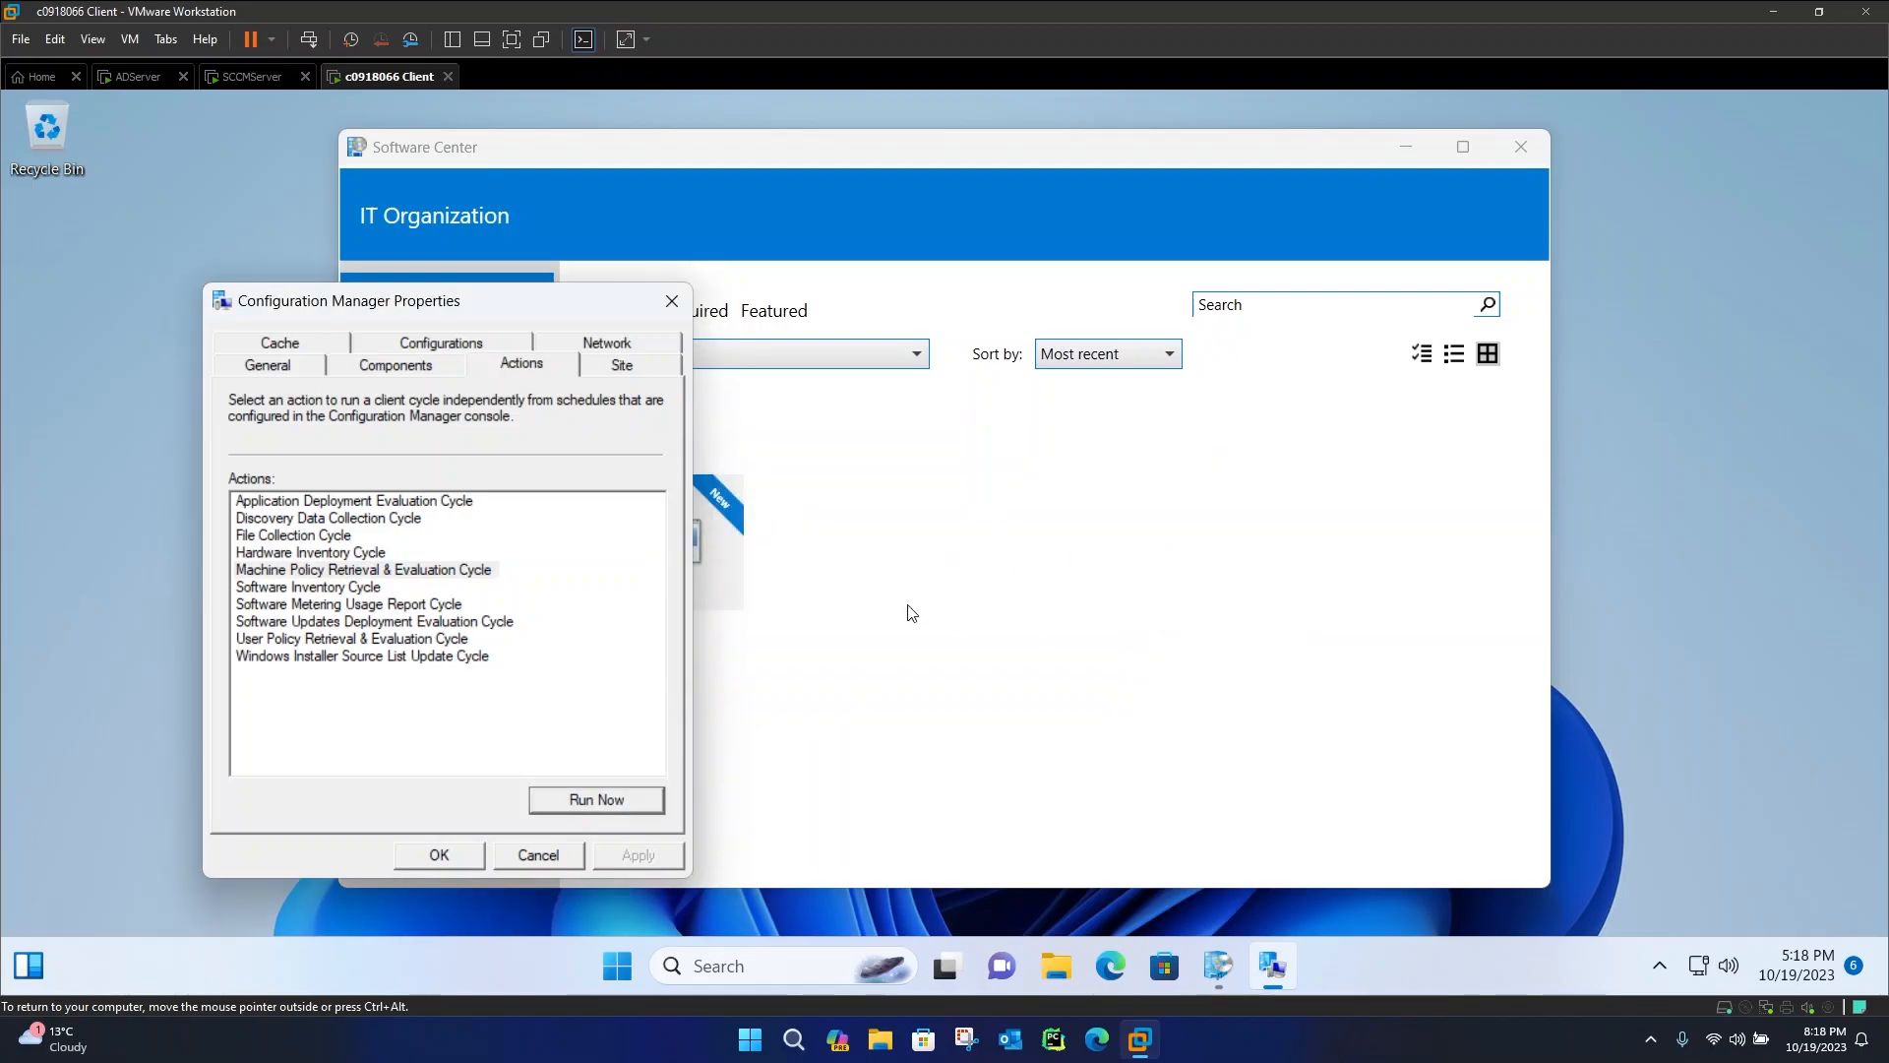
Run the Application Deployment Evaluation Cycle and close the Configuration Manager Properties
left_click(468, 502)
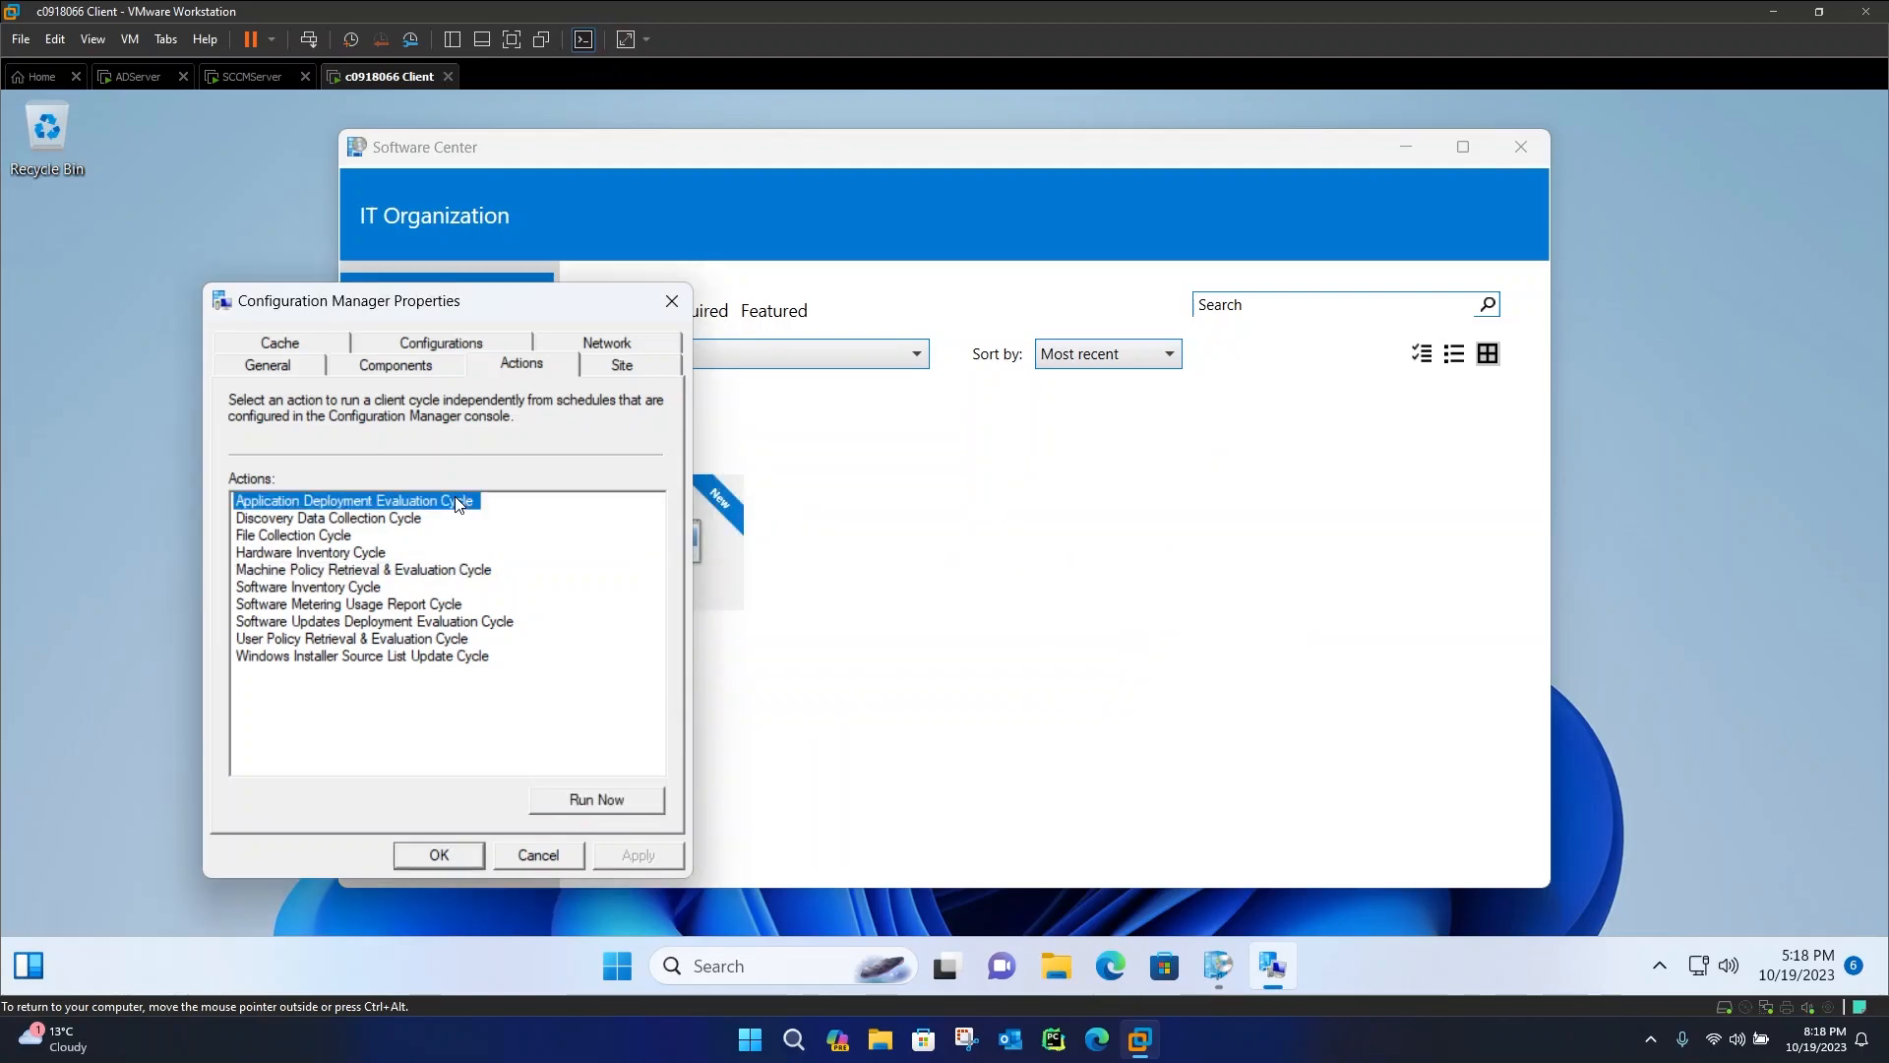
left_click(564, 809)
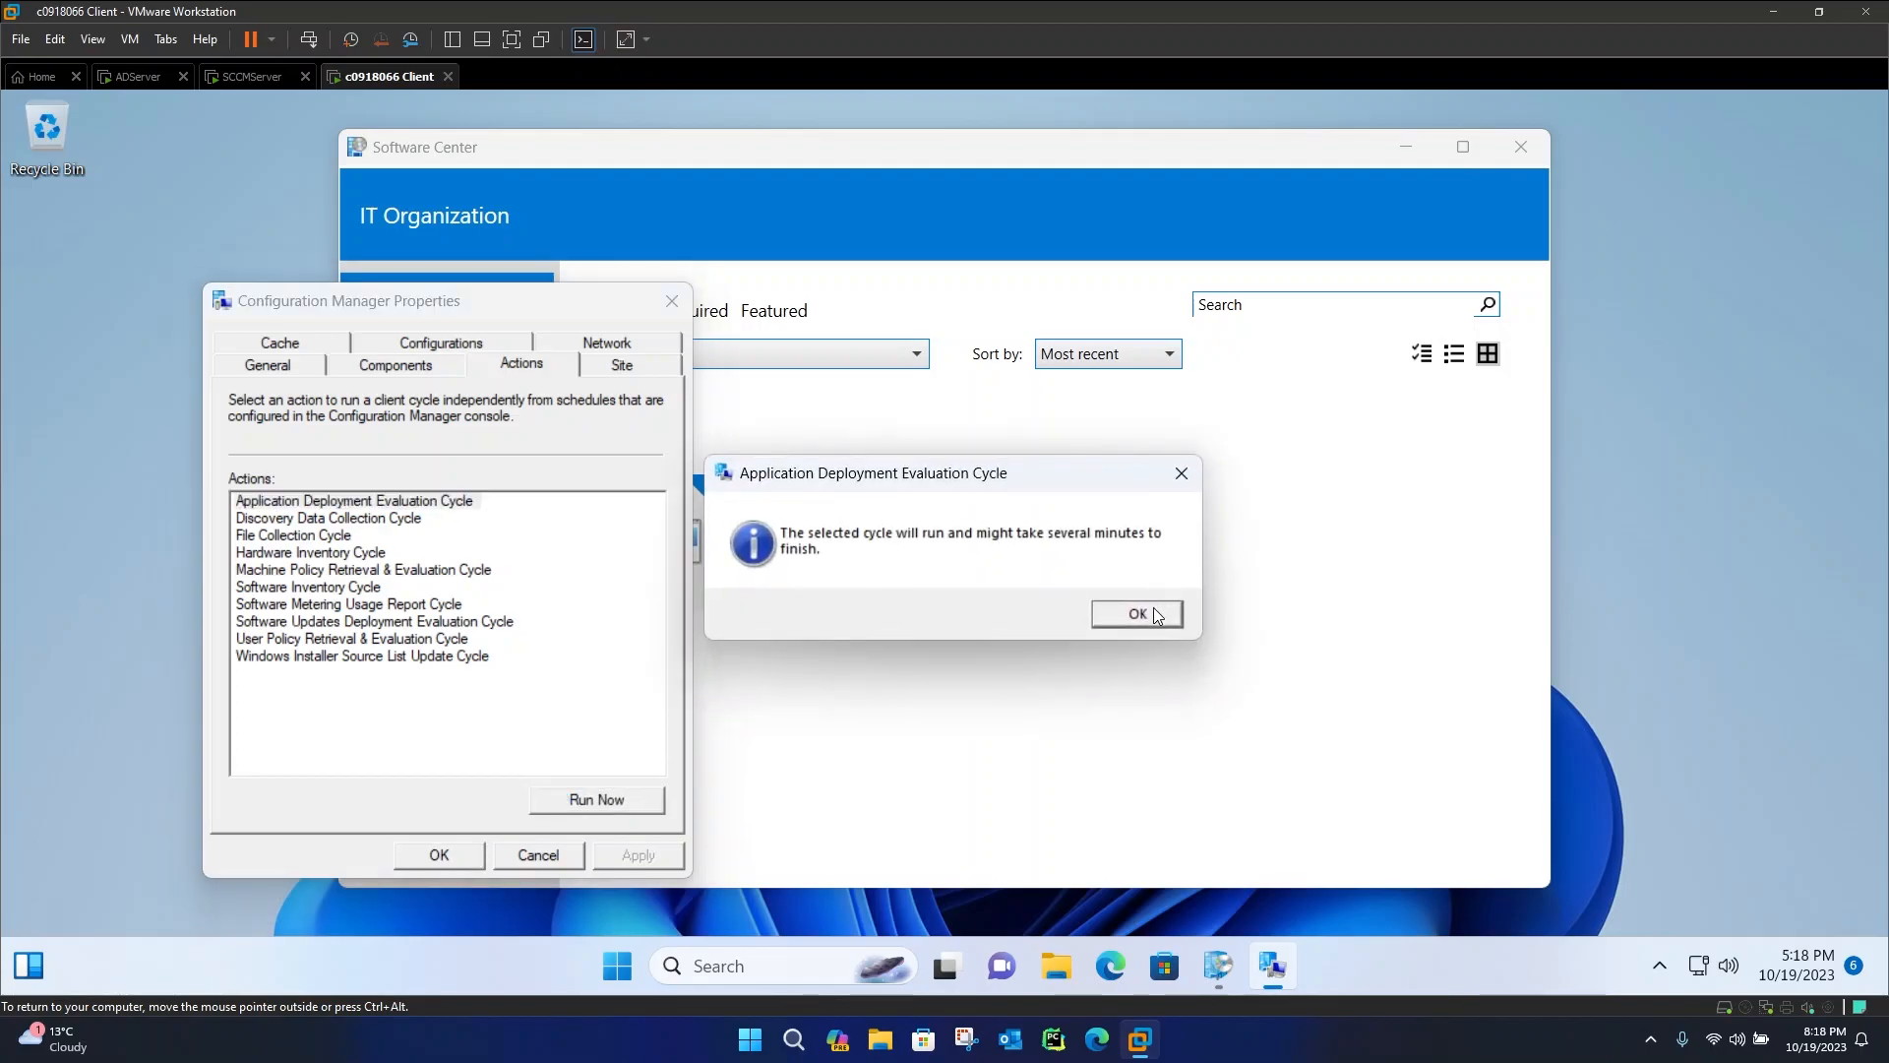
left_click(1138, 613)
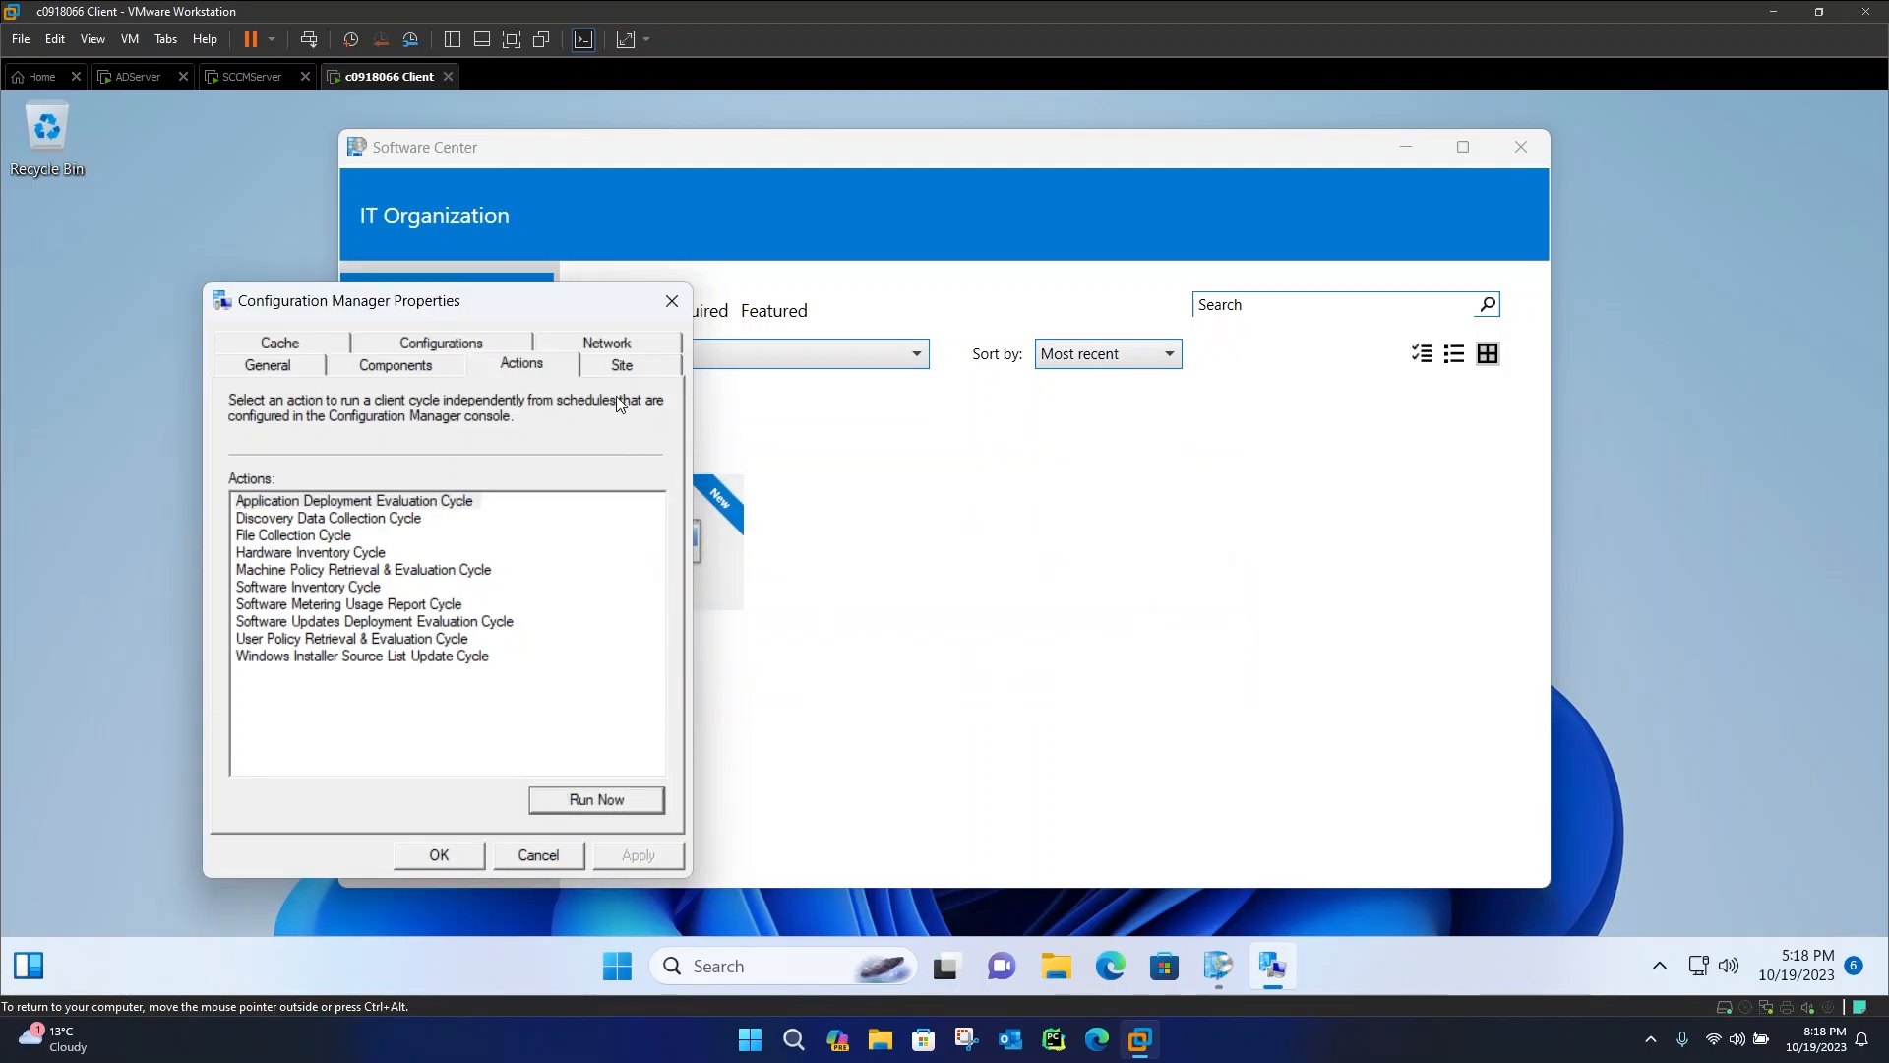
left_click_drag(555, 310, 1326, 298)
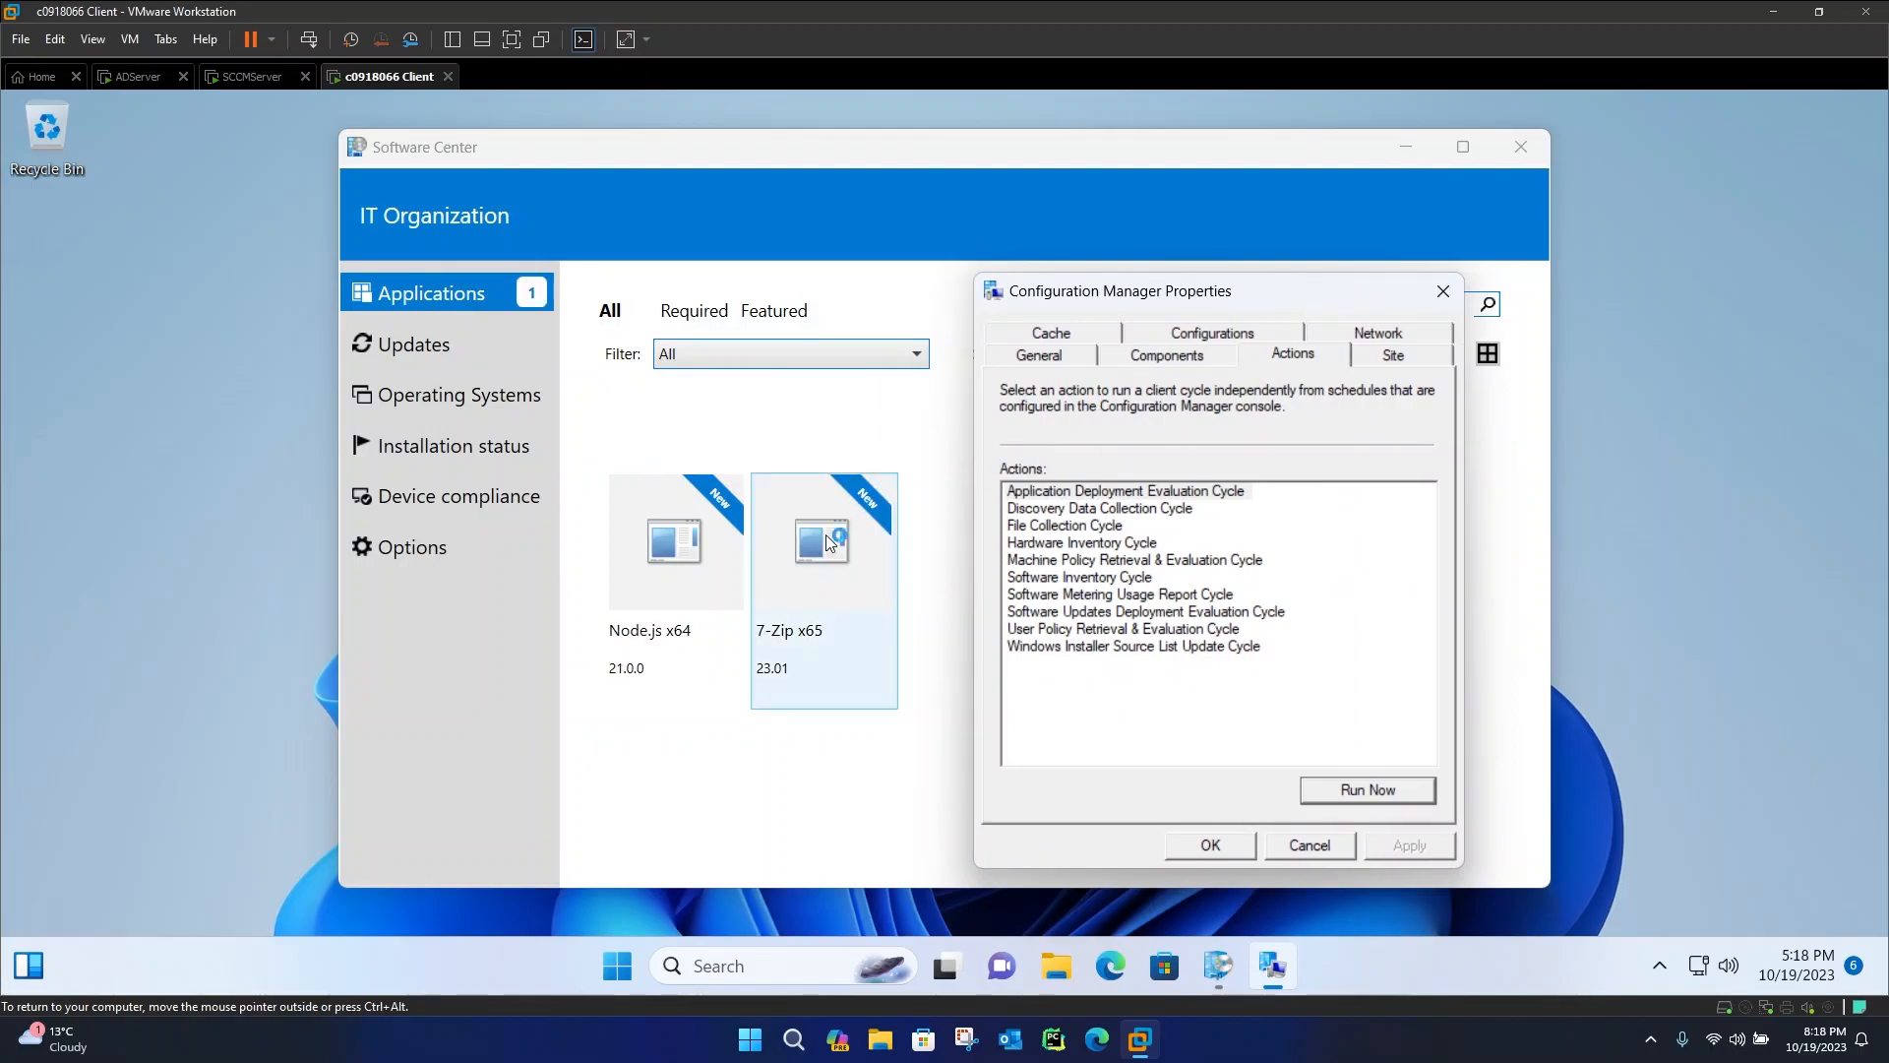
left_click(1215, 848)
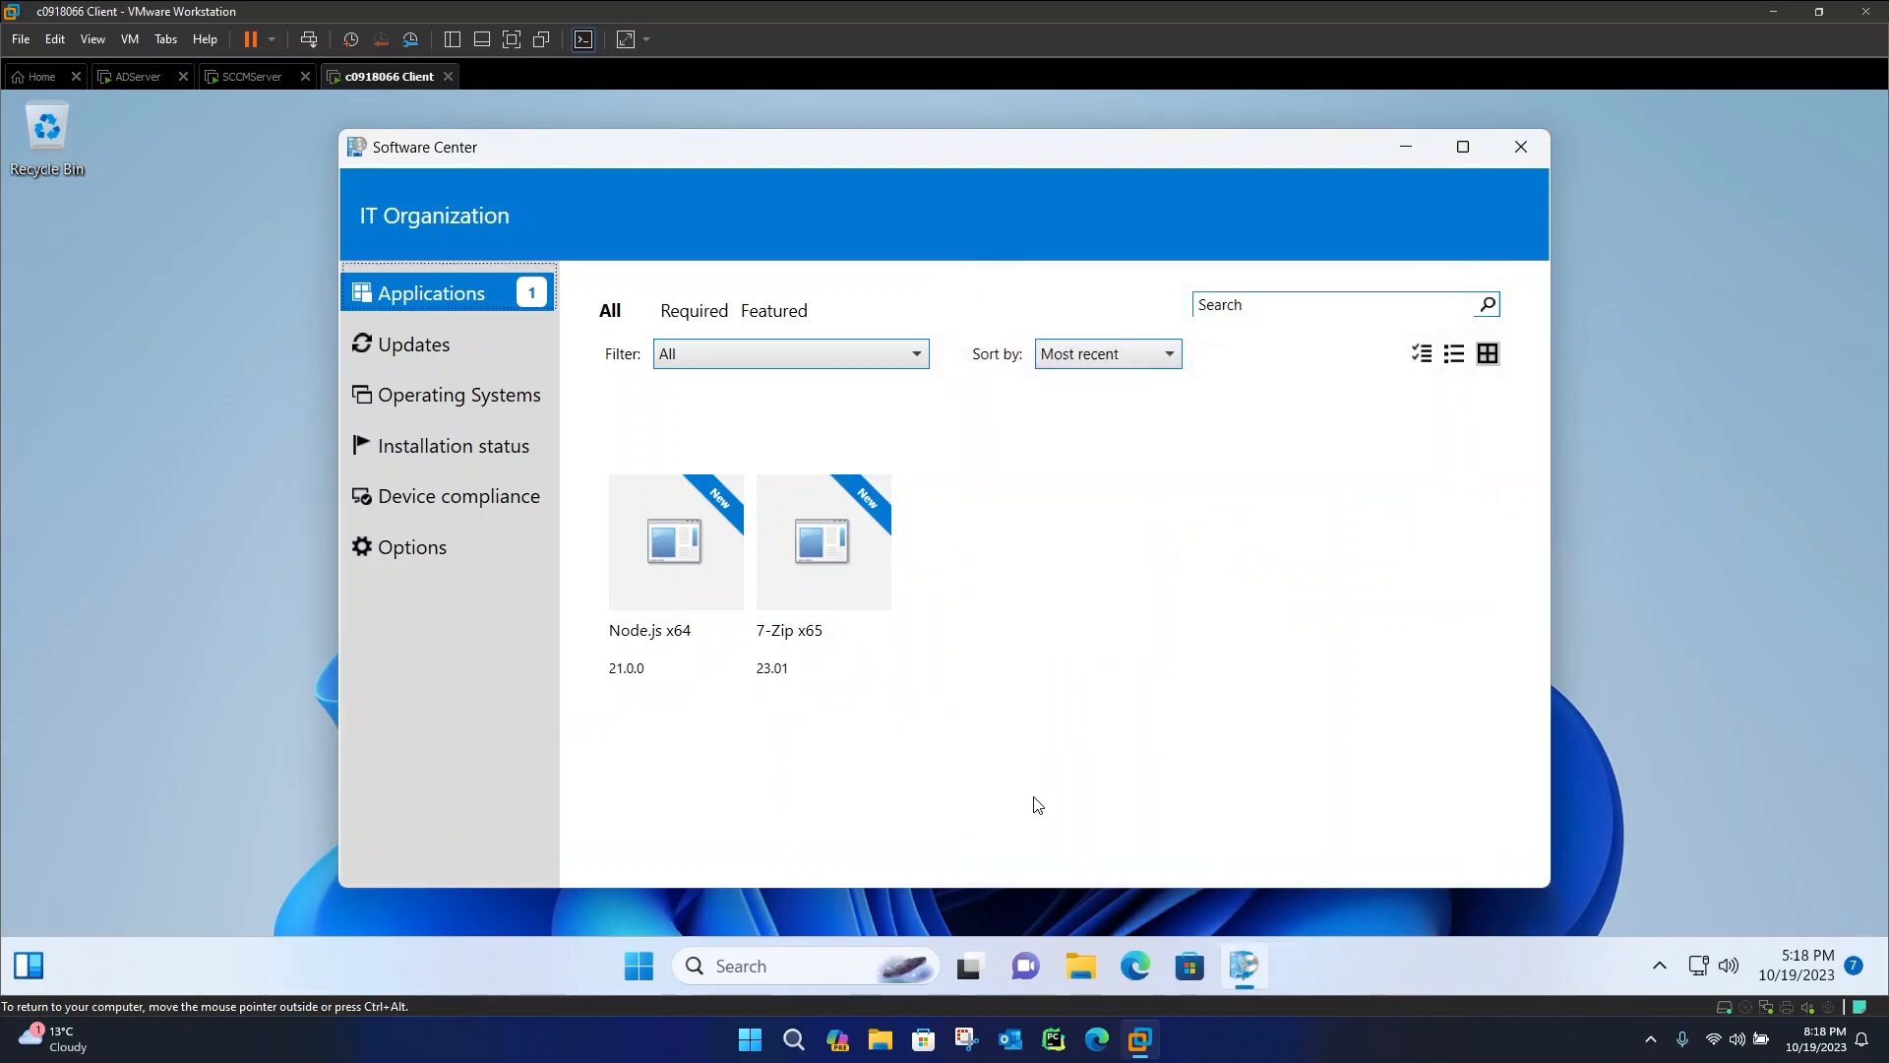
Open Node.js x64 in Software Center and install it
left_click(687, 571)
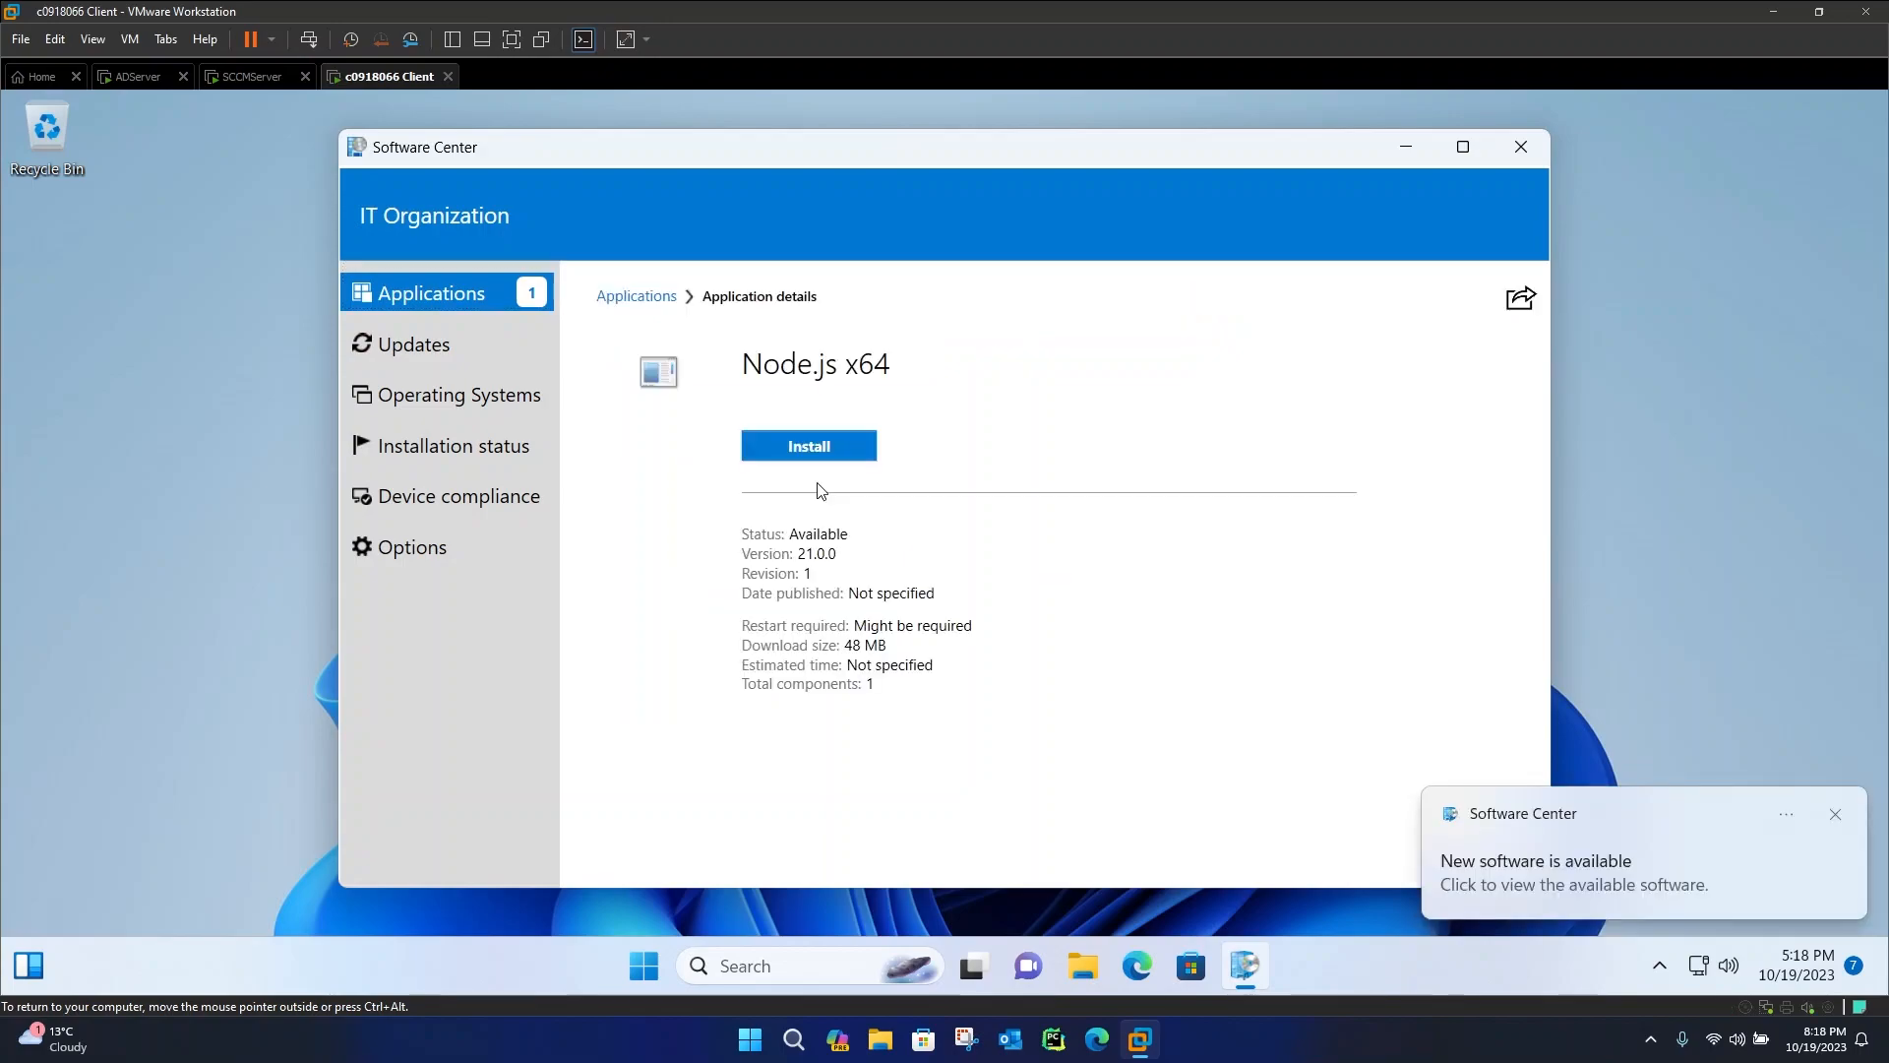
left_click(870, 448)
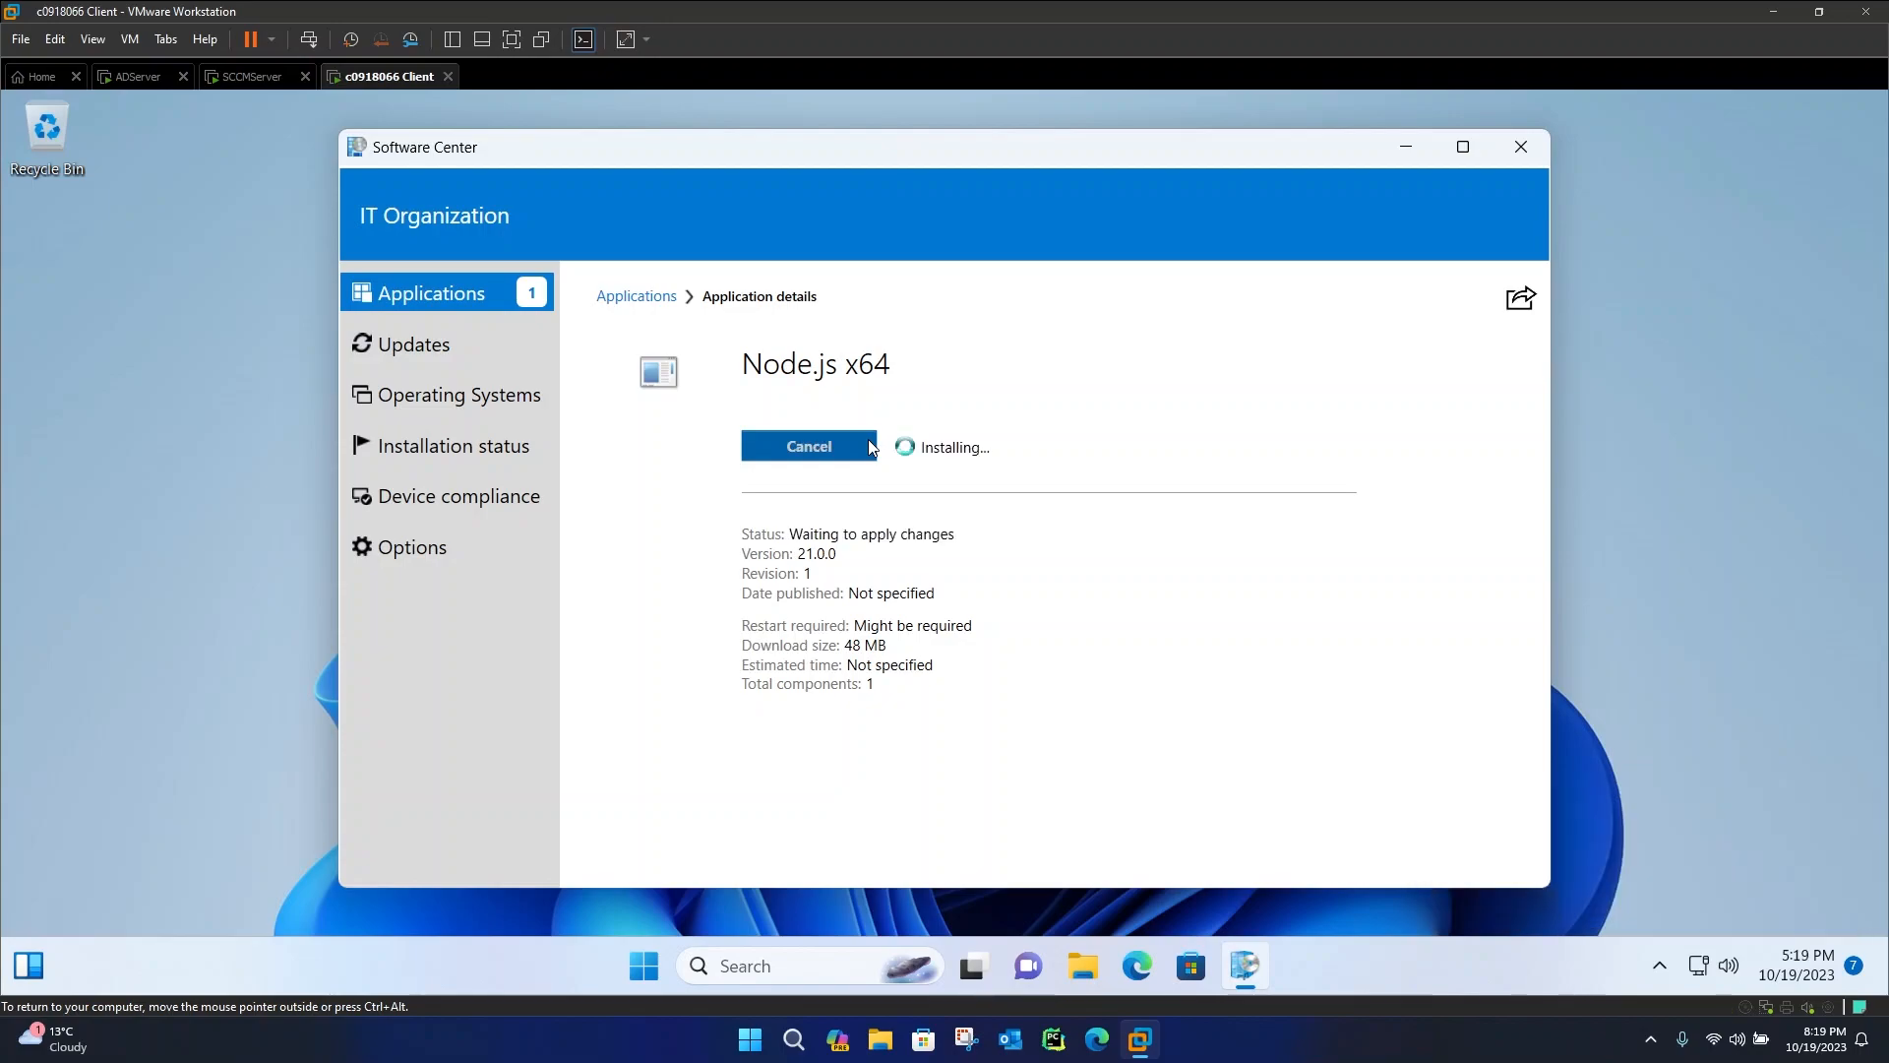